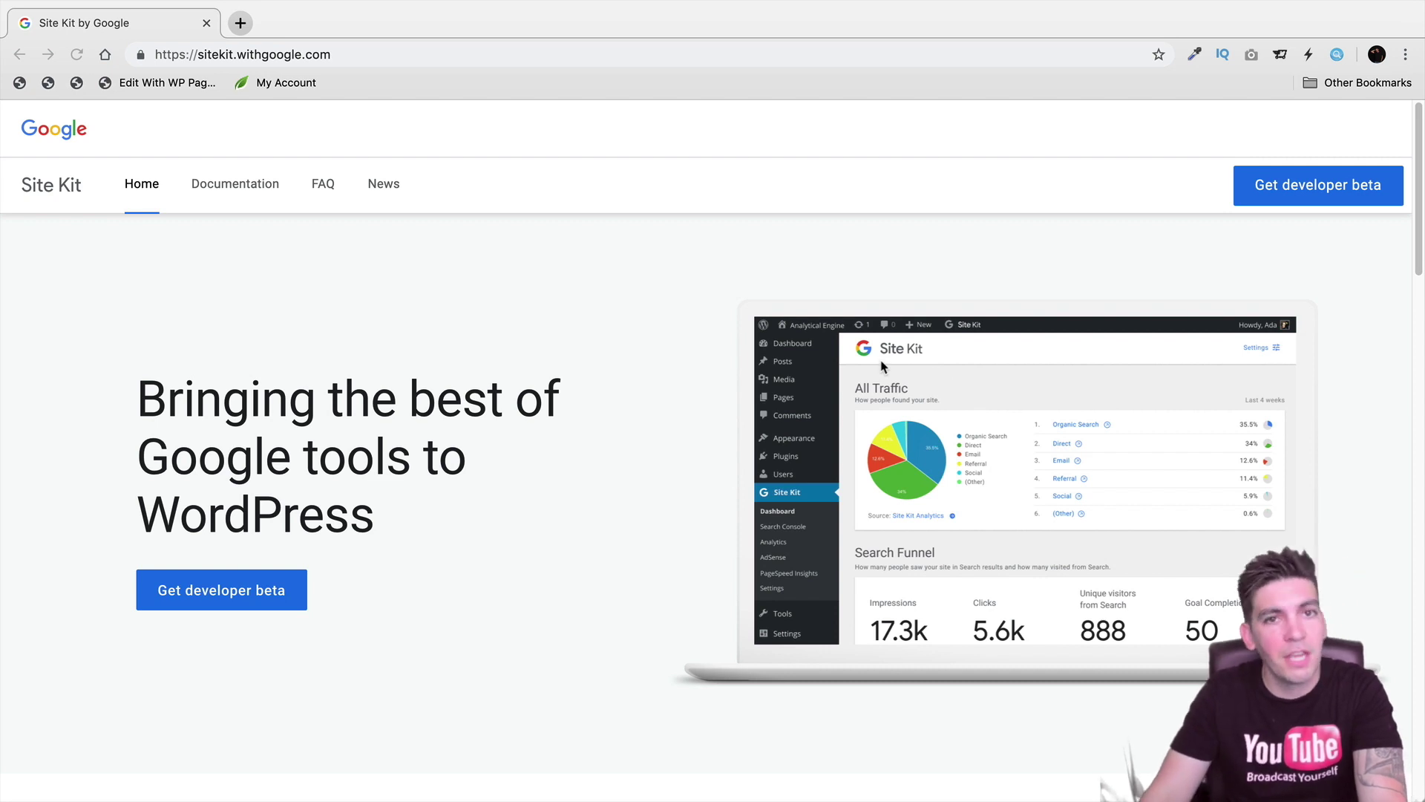
Switch to the Firefox window showing the Google Analytics Audience Overview report
key("super+Tab")
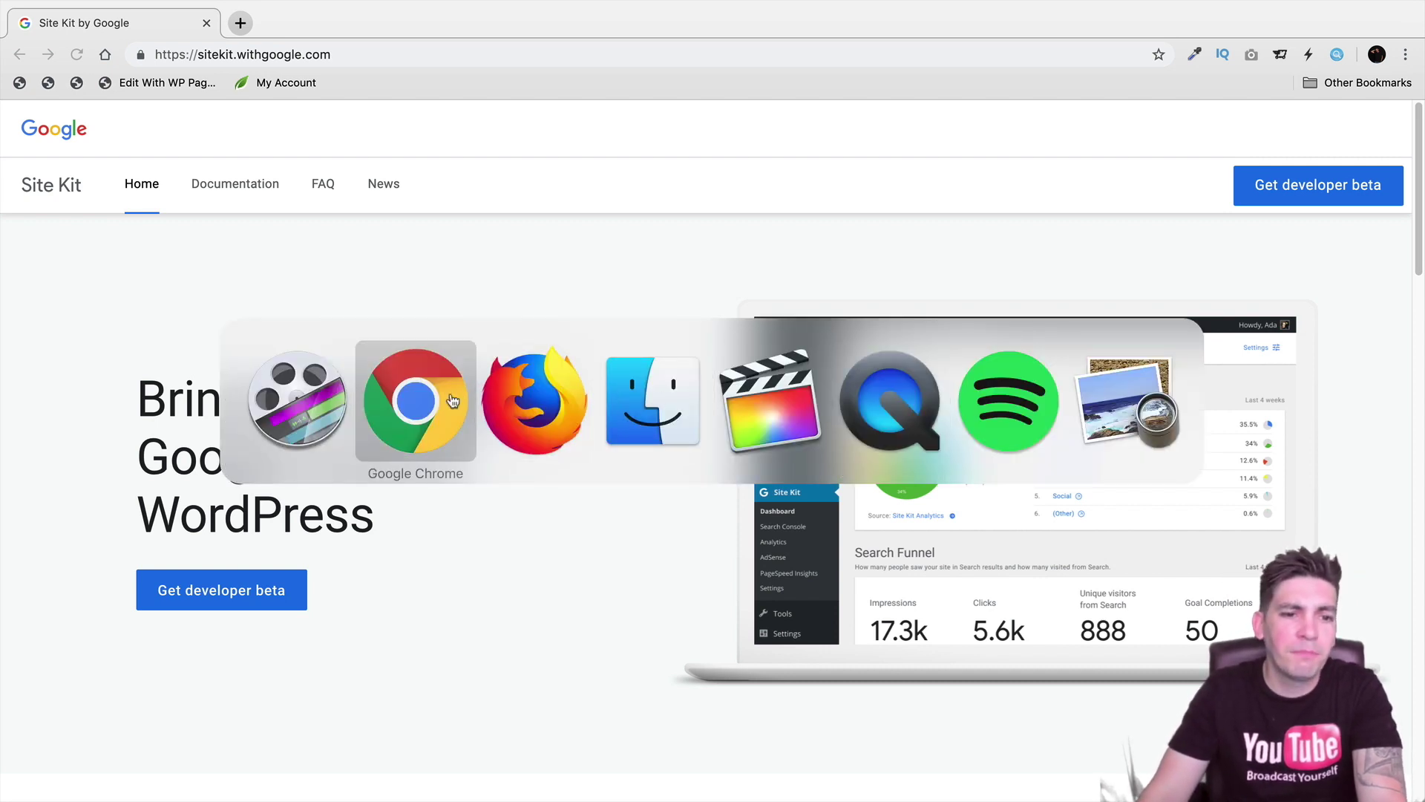
left_click(535, 402)
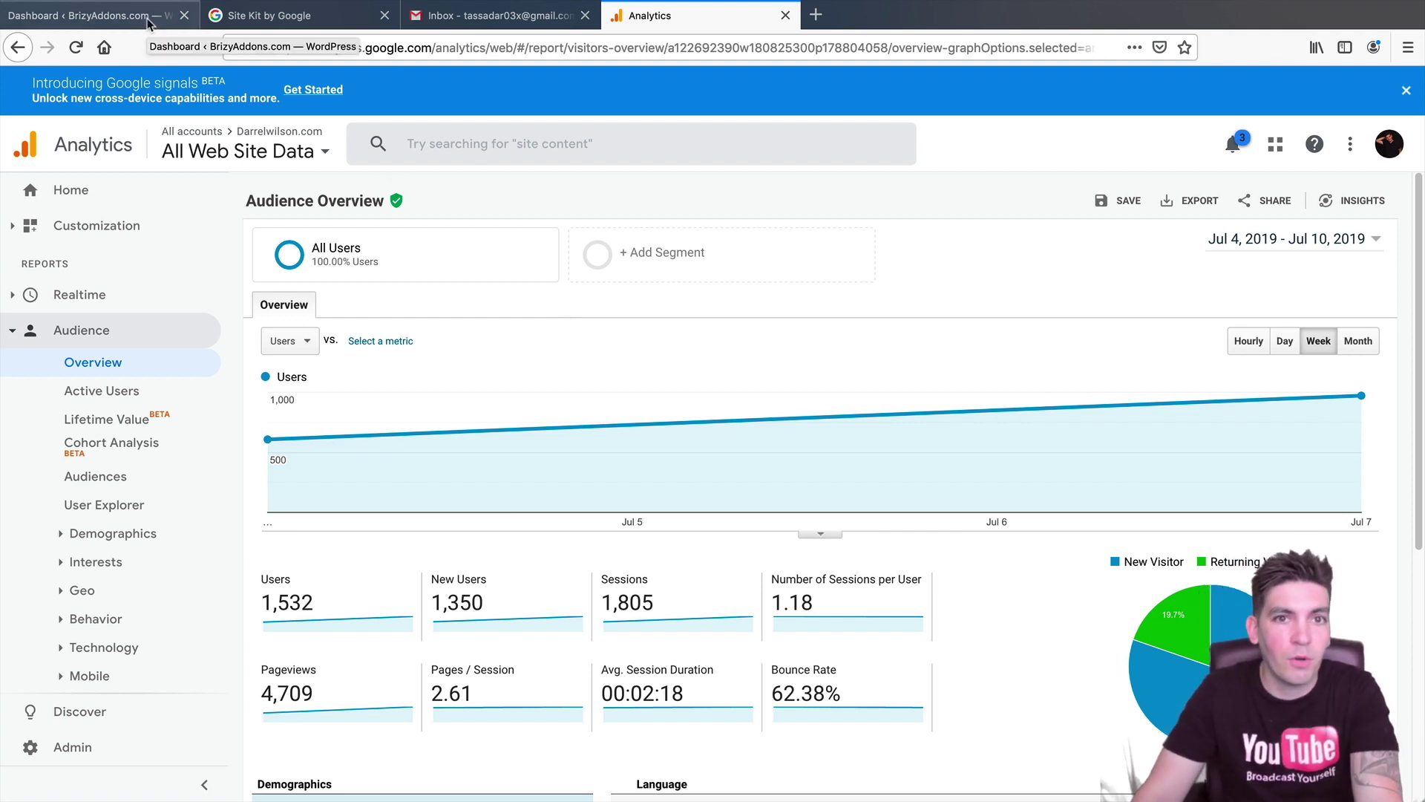
Return to the Site Kit by Google tab and switch back to the Firefox window
left_click(249, 22)
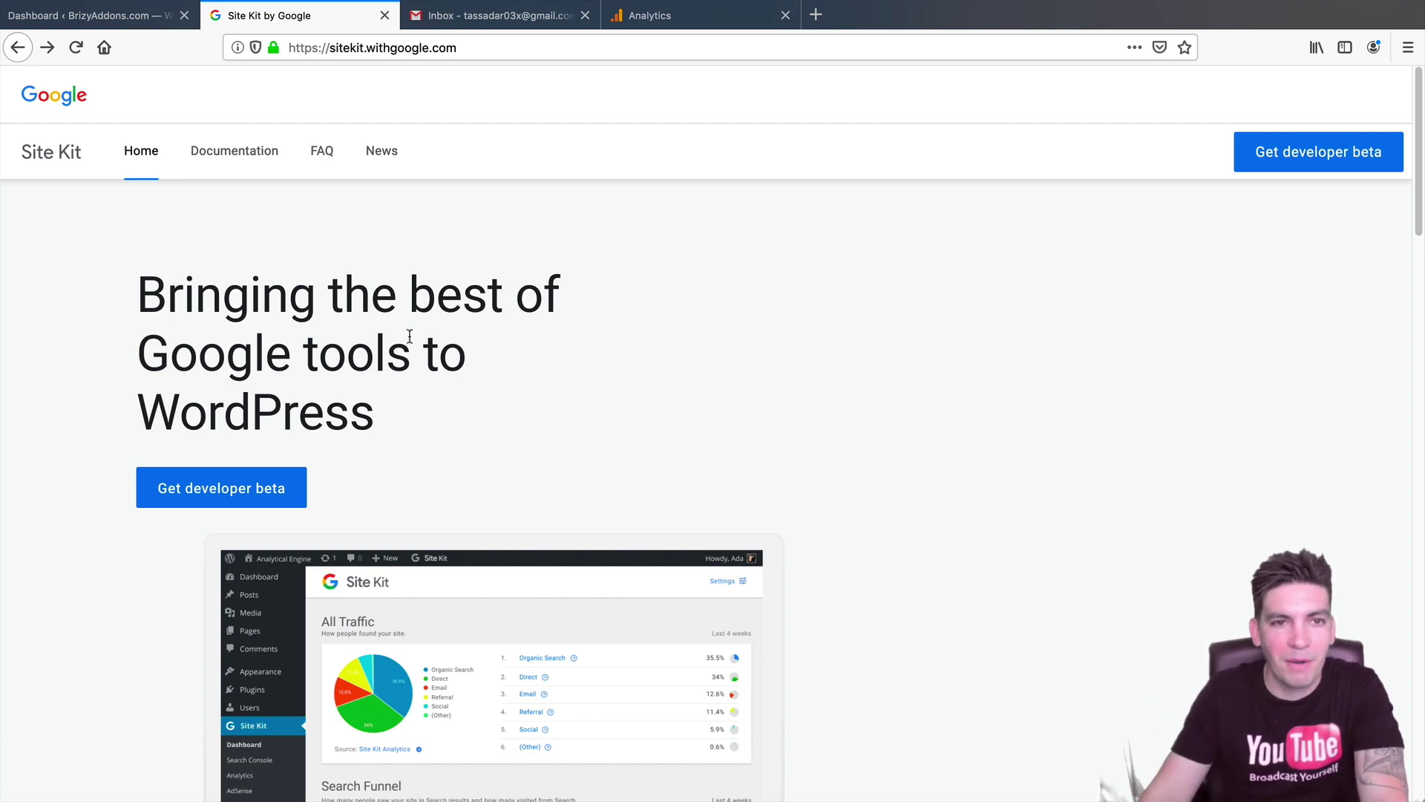
key("super+Tab")
key("super+Tab")
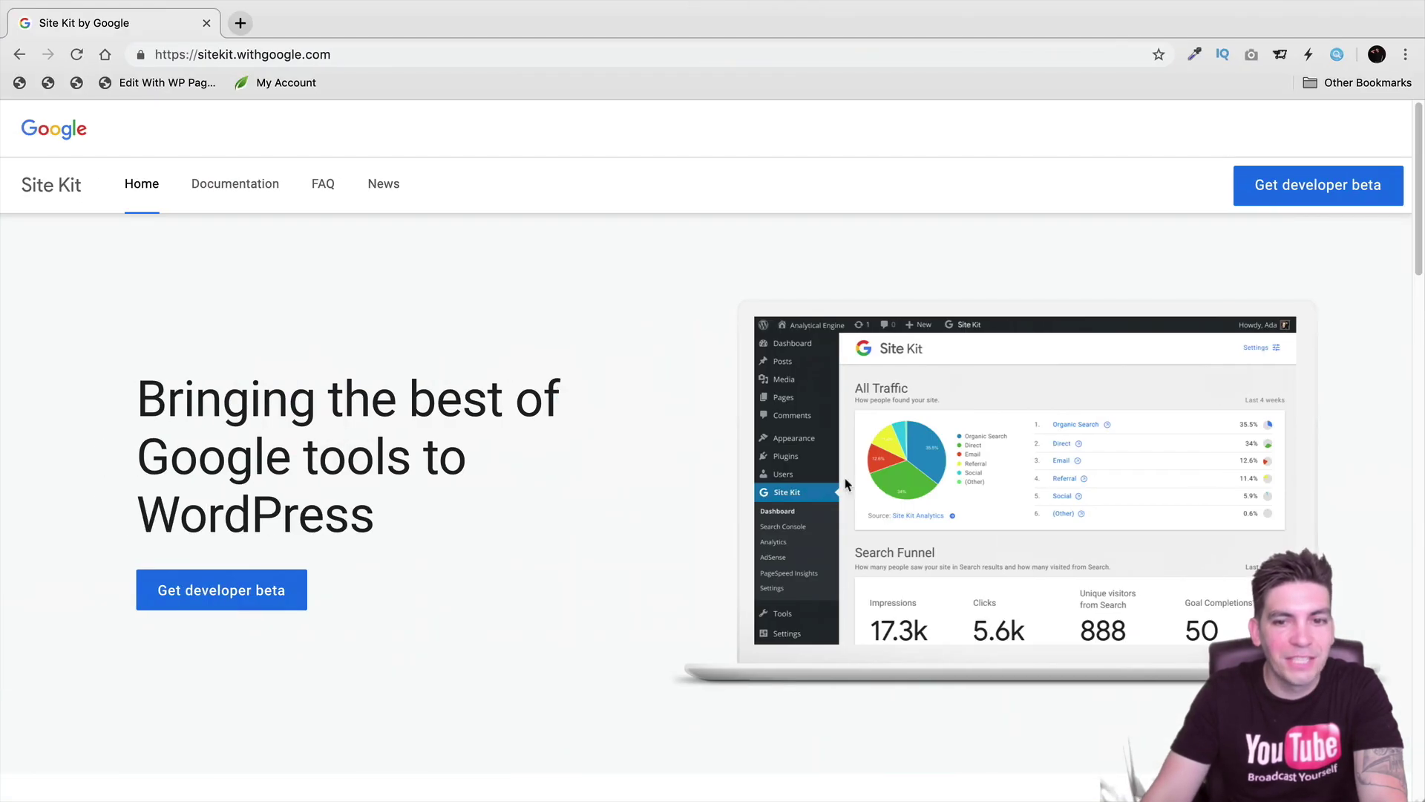
key("super+Tab")
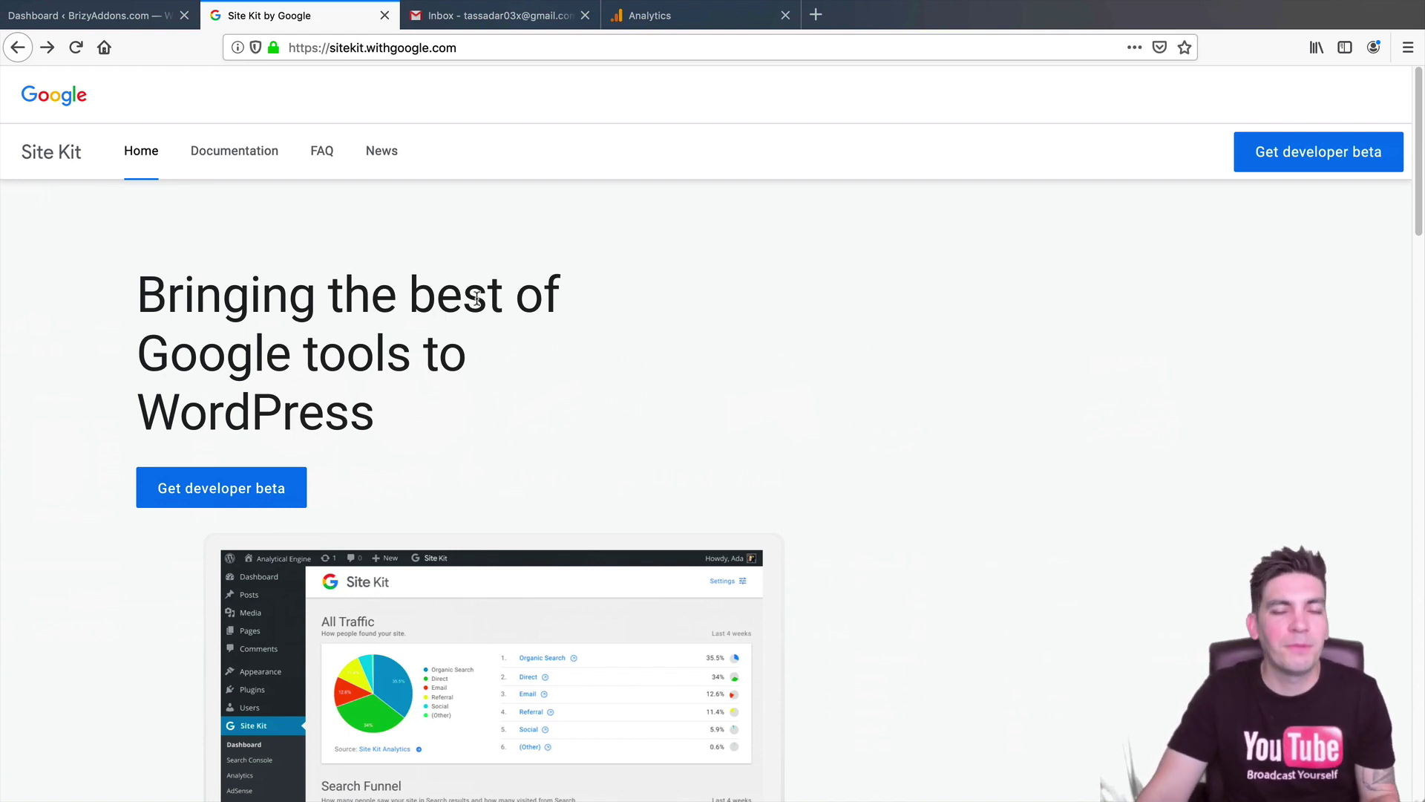
Open the developer beta announcement and scroll down to the download link
left_click(288, 499)
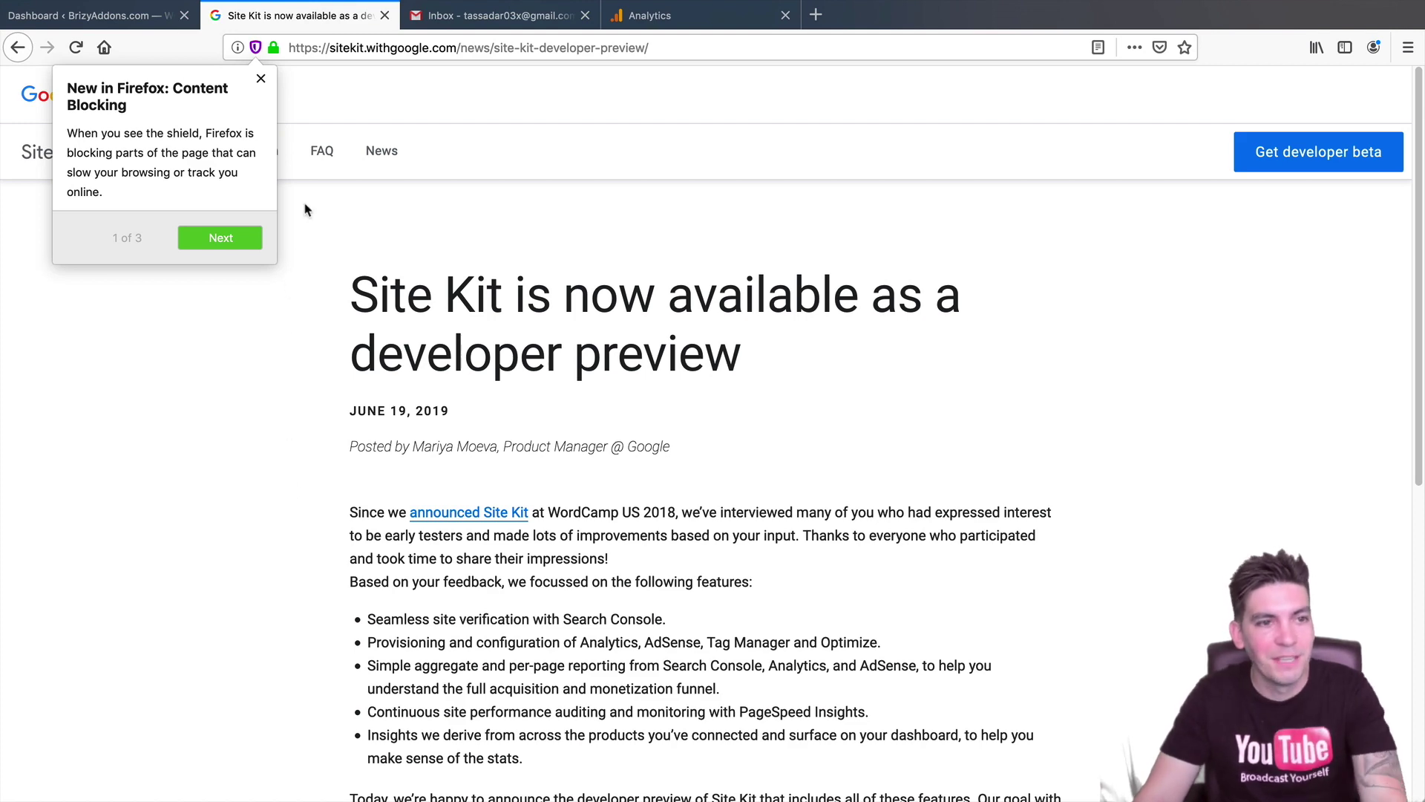
scroll(586, 363, "down", 4)
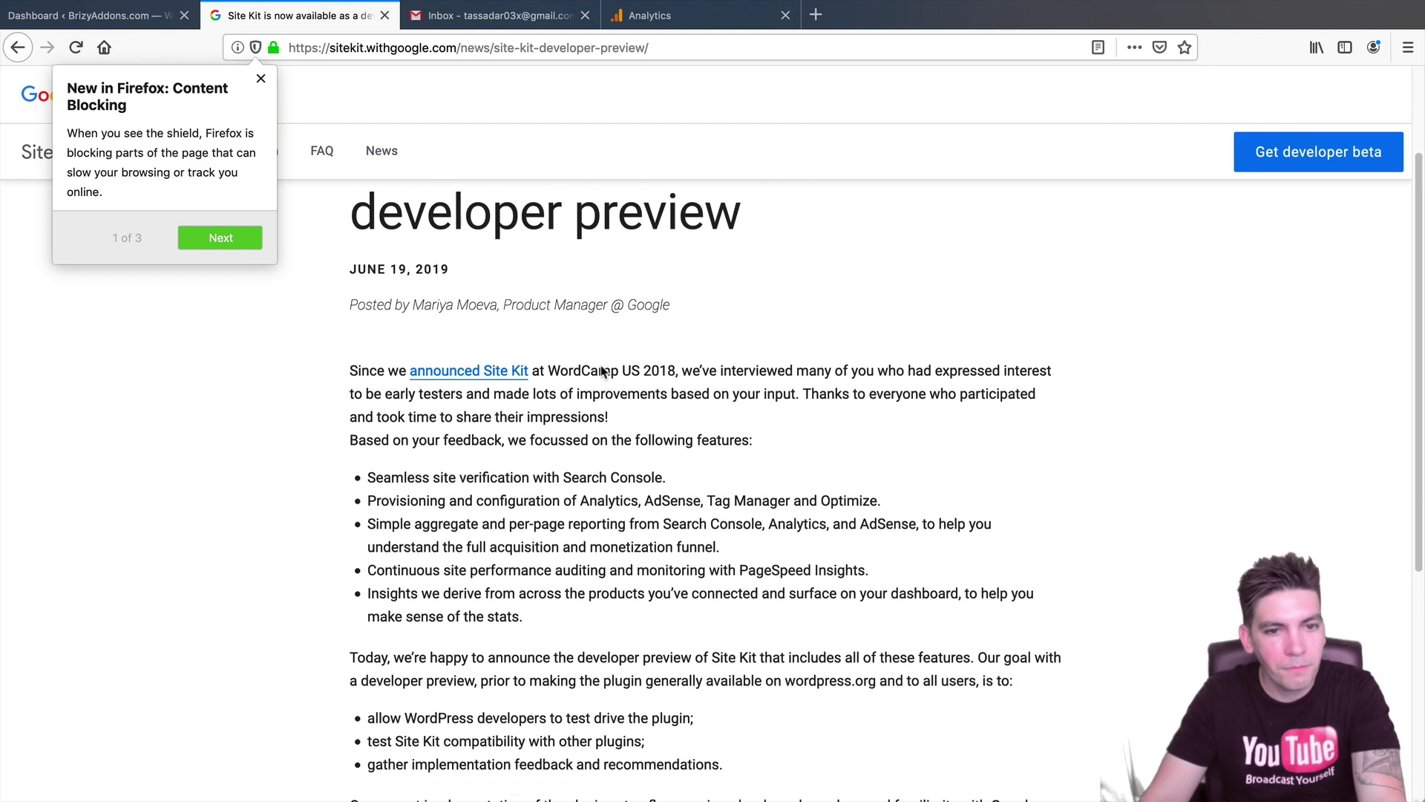
scroll(603, 372, "down", 3)
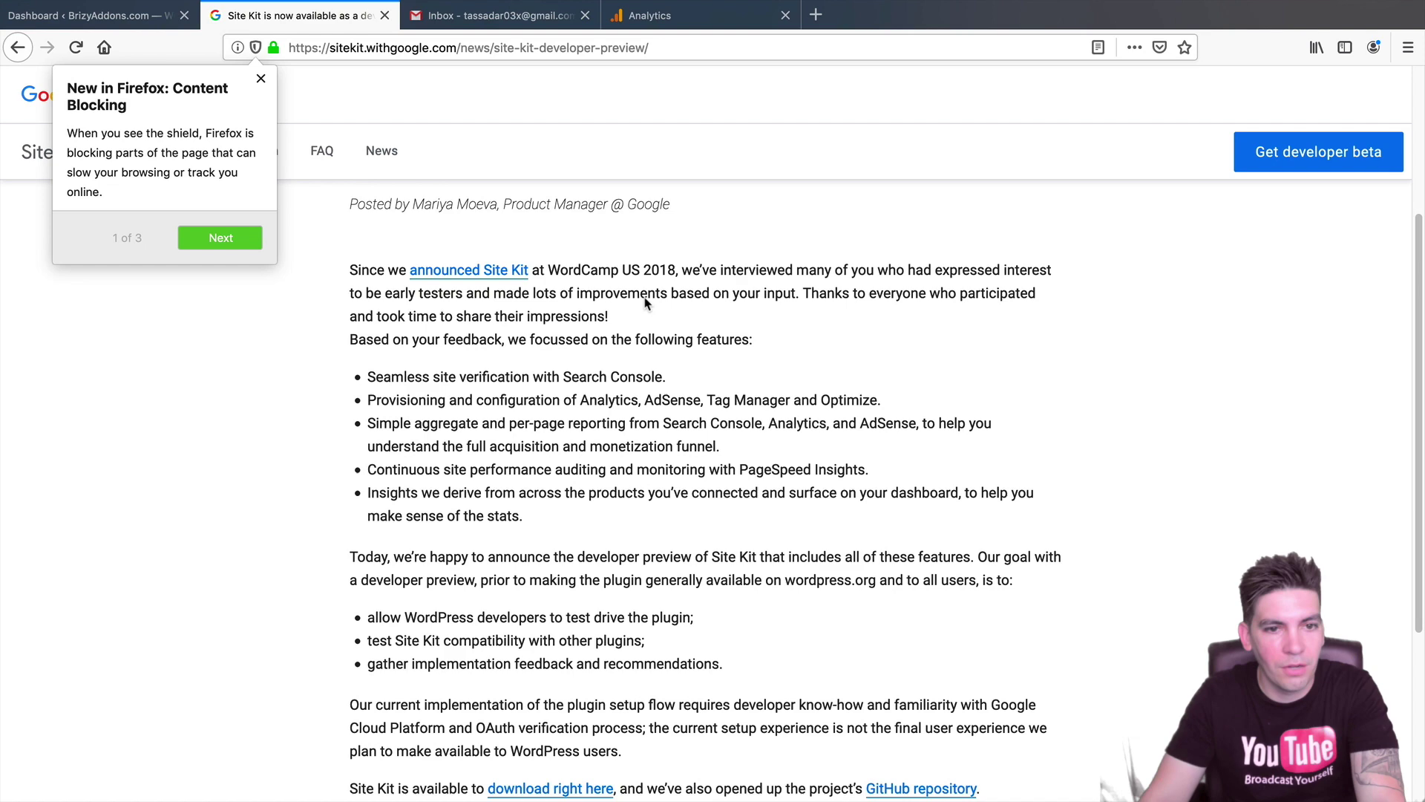
scroll(662, 390, "down", 5)
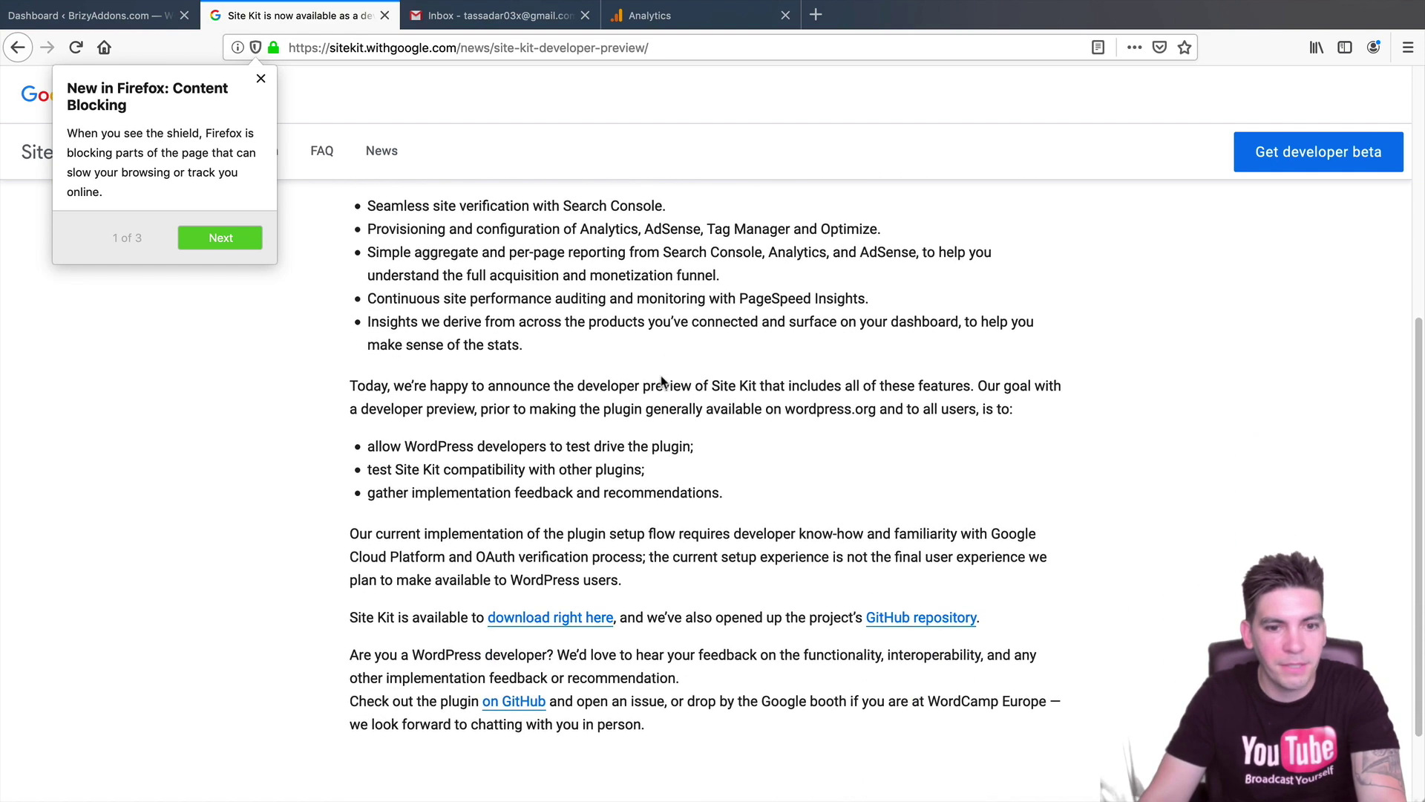
scroll(646, 356, "down", 1)
left_click_drag(355, 590, 682, 591)
Save google-site-kit.zip to the computer, dismissing the Content Blocking tip and downloading again
left_click(560, 595)
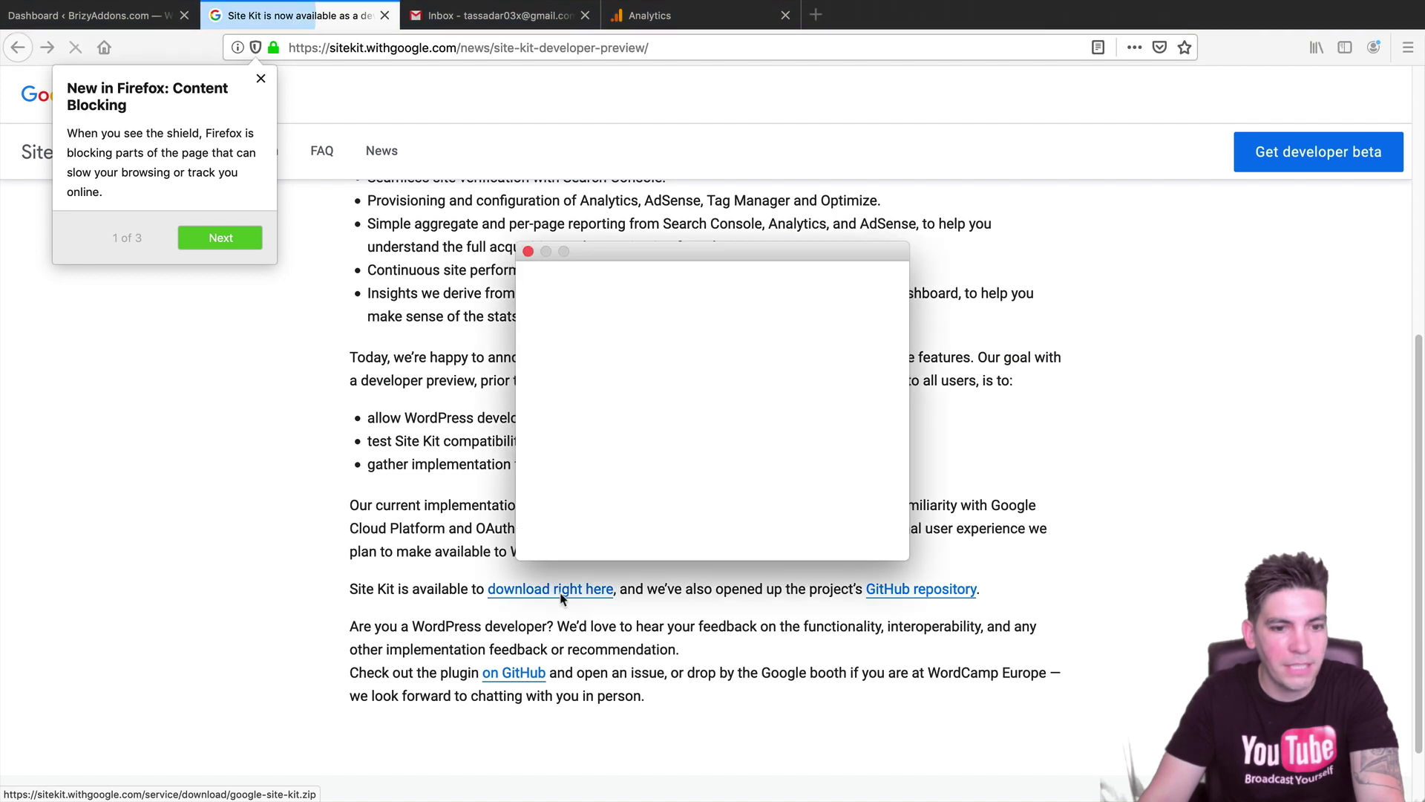
left_click(578, 435)
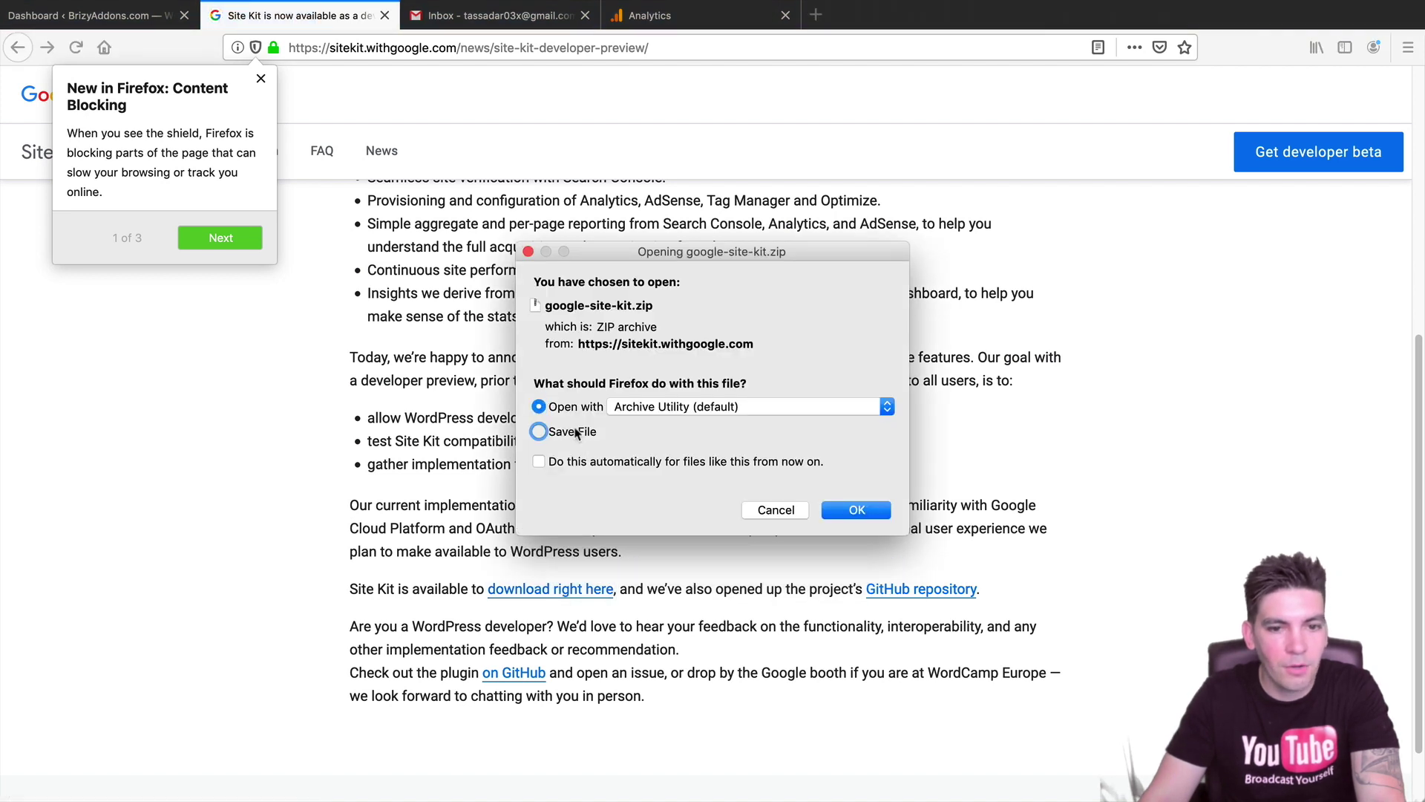
left_click(709, 462)
left_click(850, 540)
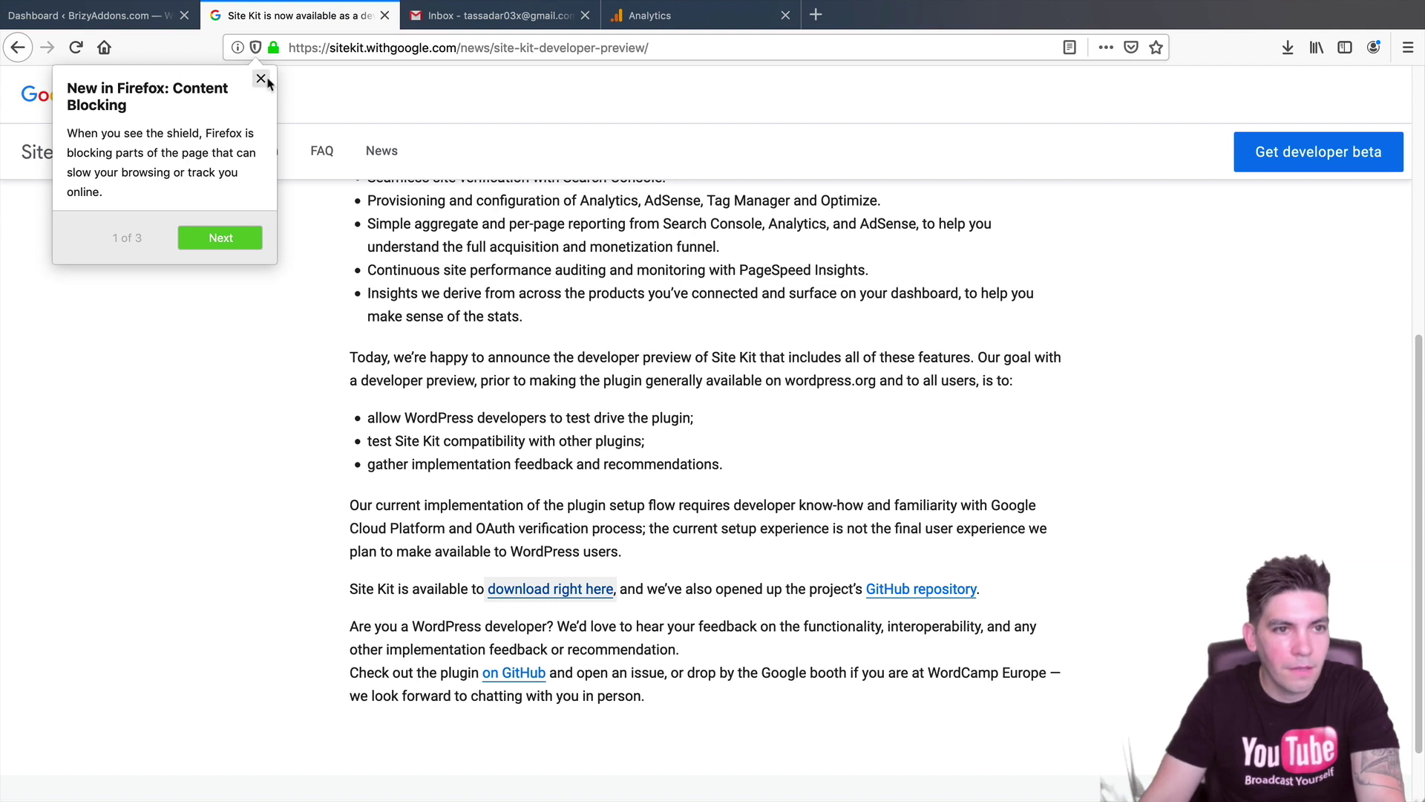
left_click(260, 78)
scroll(637, 520, "down", 2)
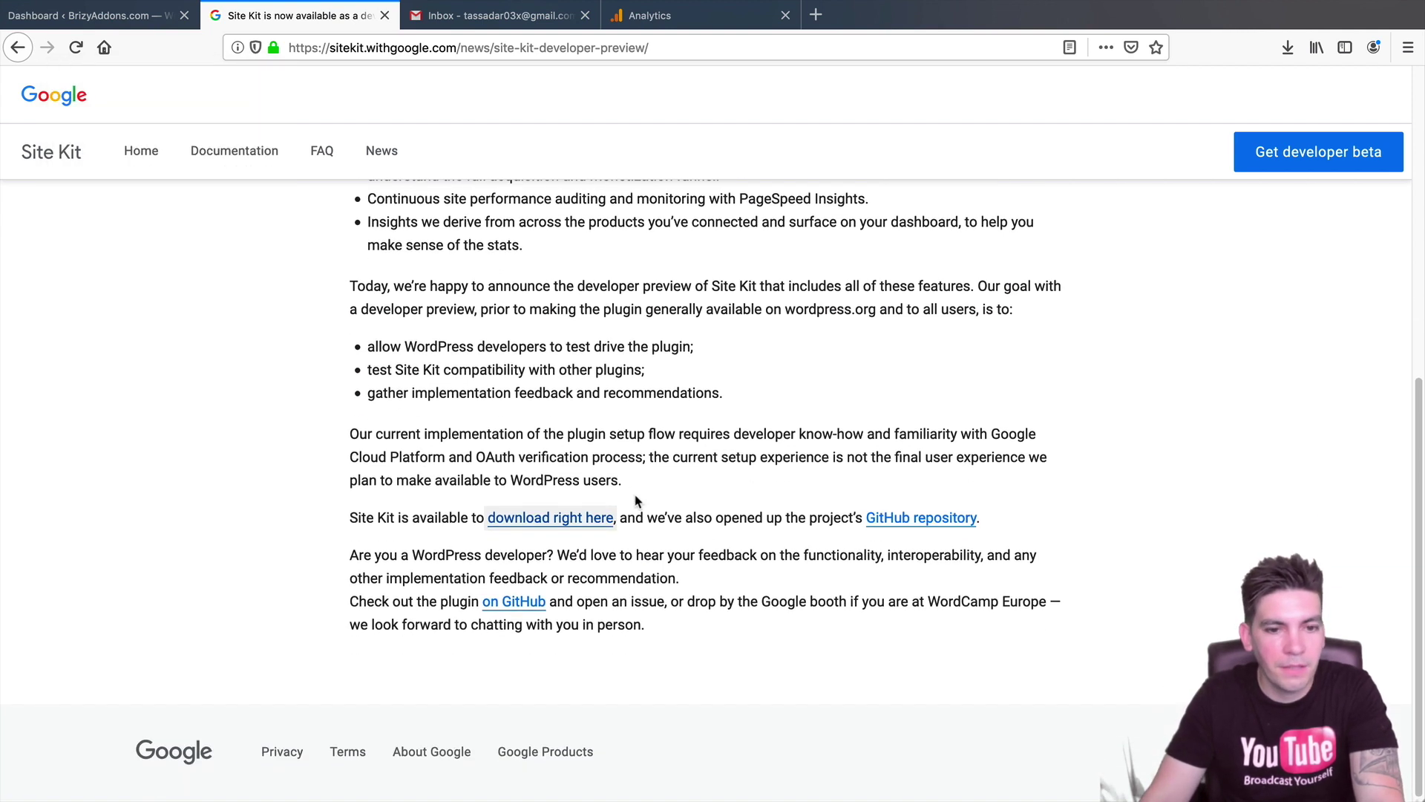
left_click(597, 530)
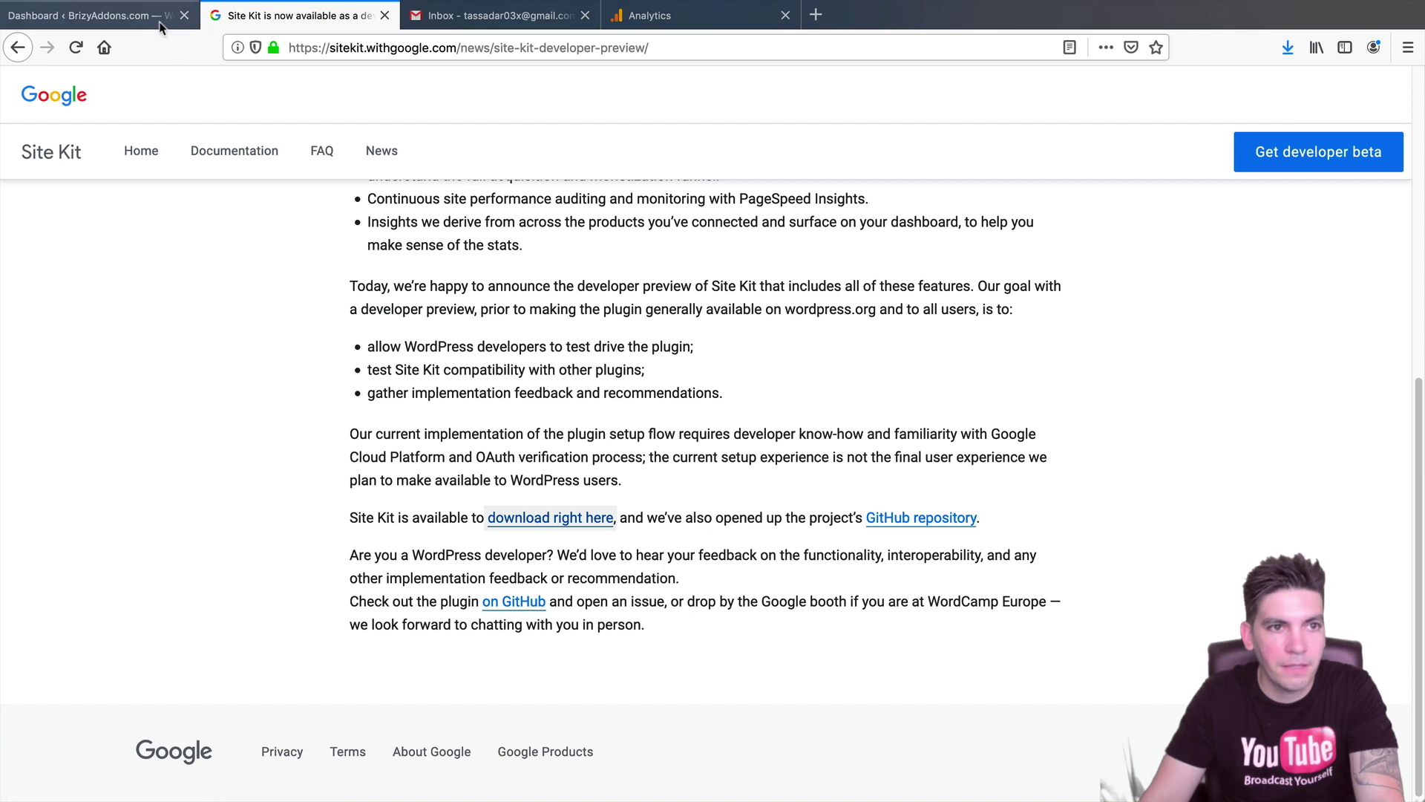
left_click(578, 524)
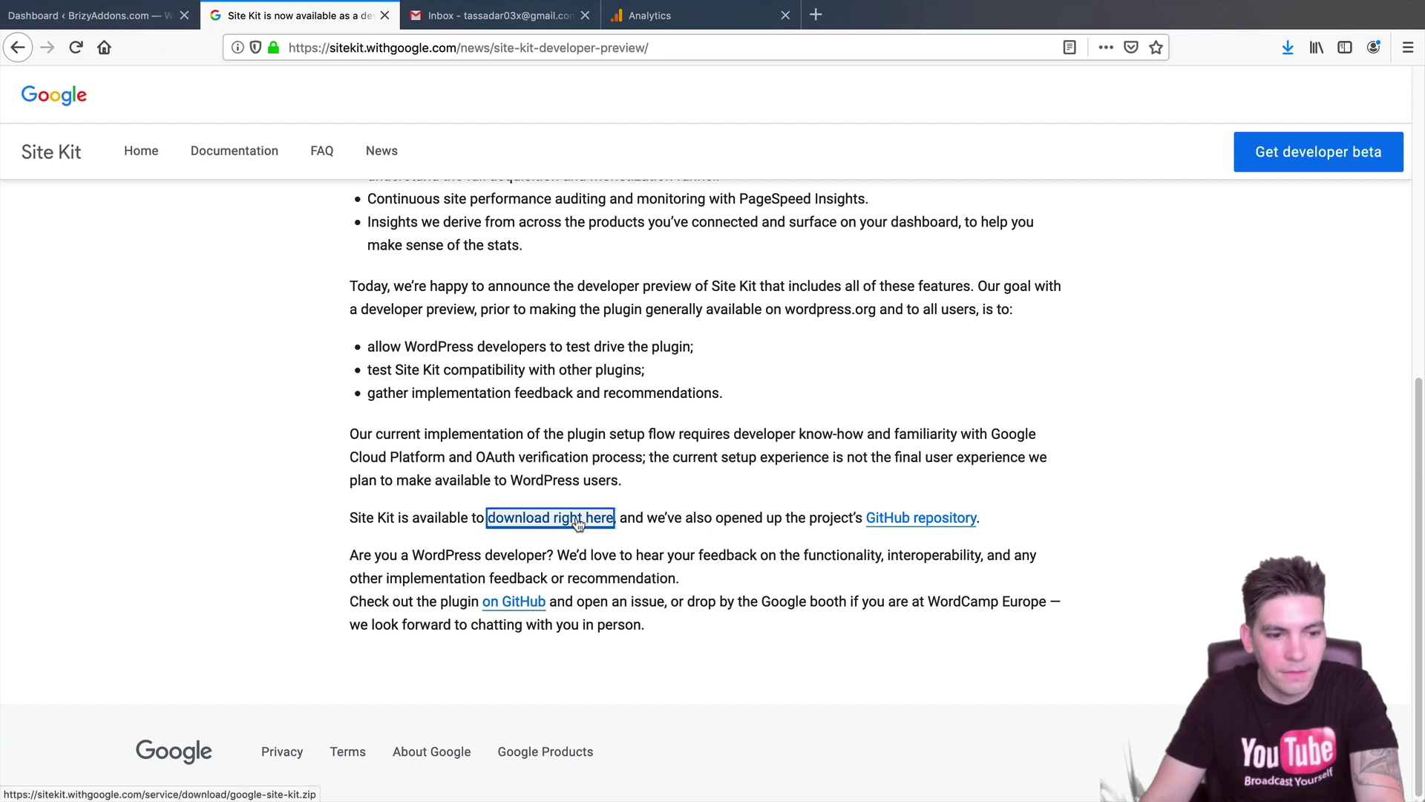
Upload google-site-kit(1).zip under Plugins > Add New and install it
left_click(126, 19)
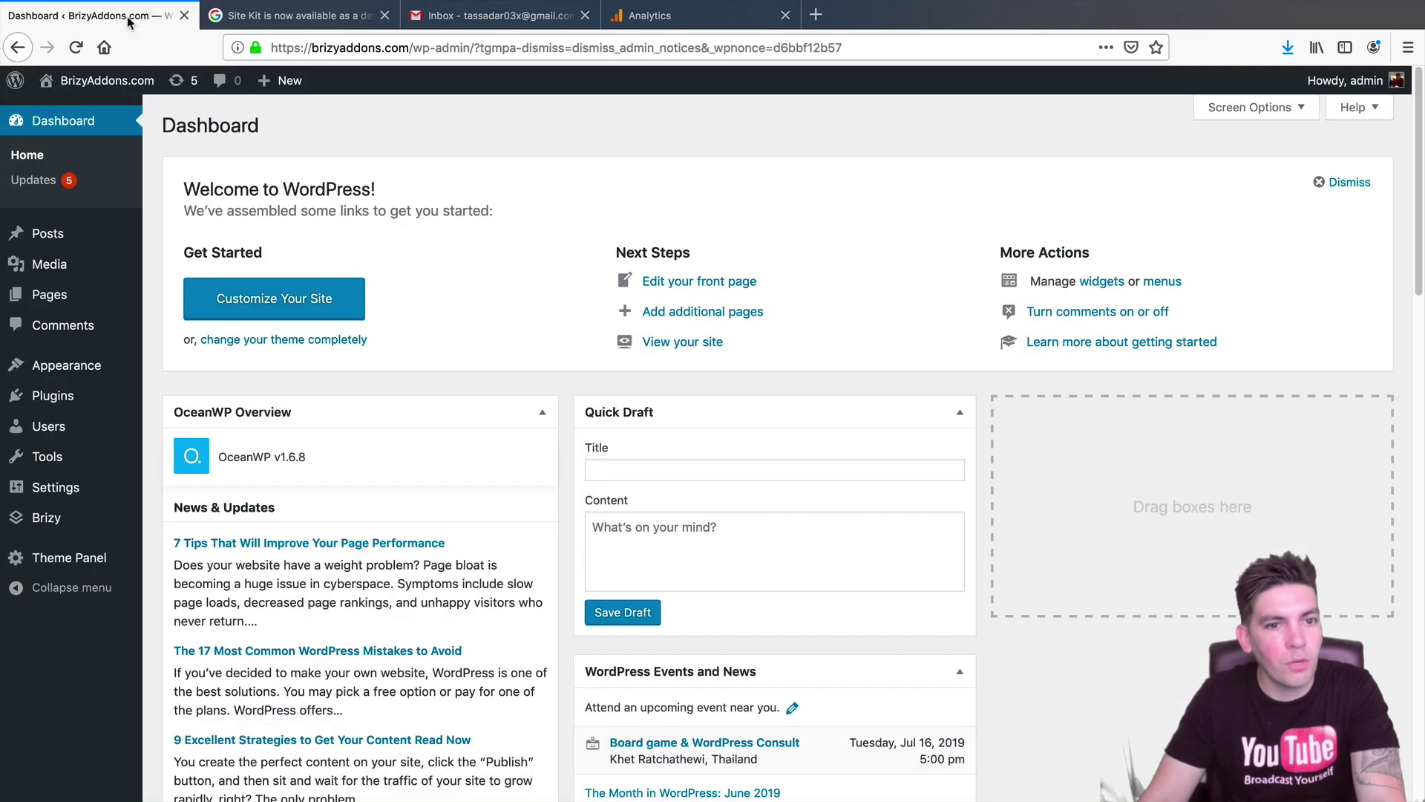
mouse_move(98, 399)
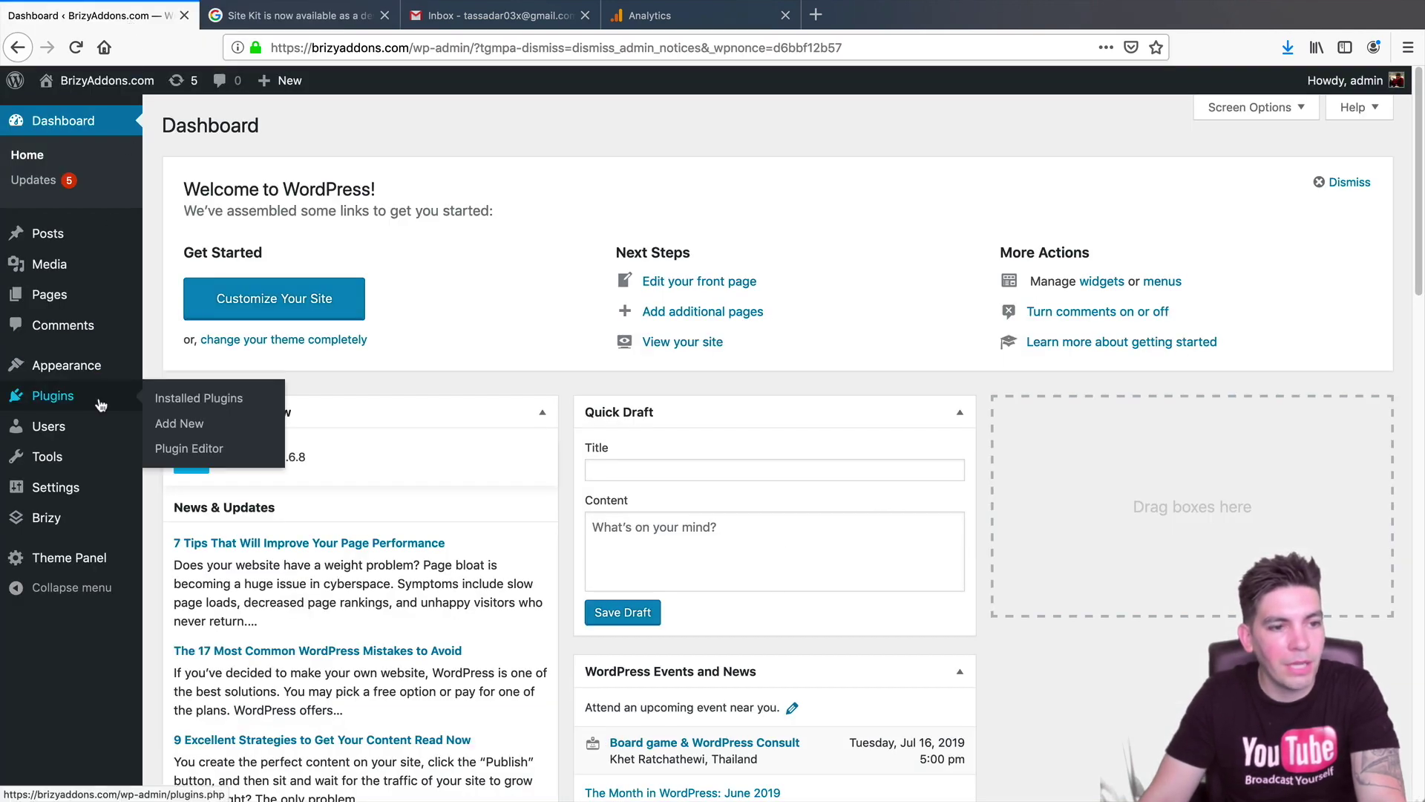
left_click(200, 425)
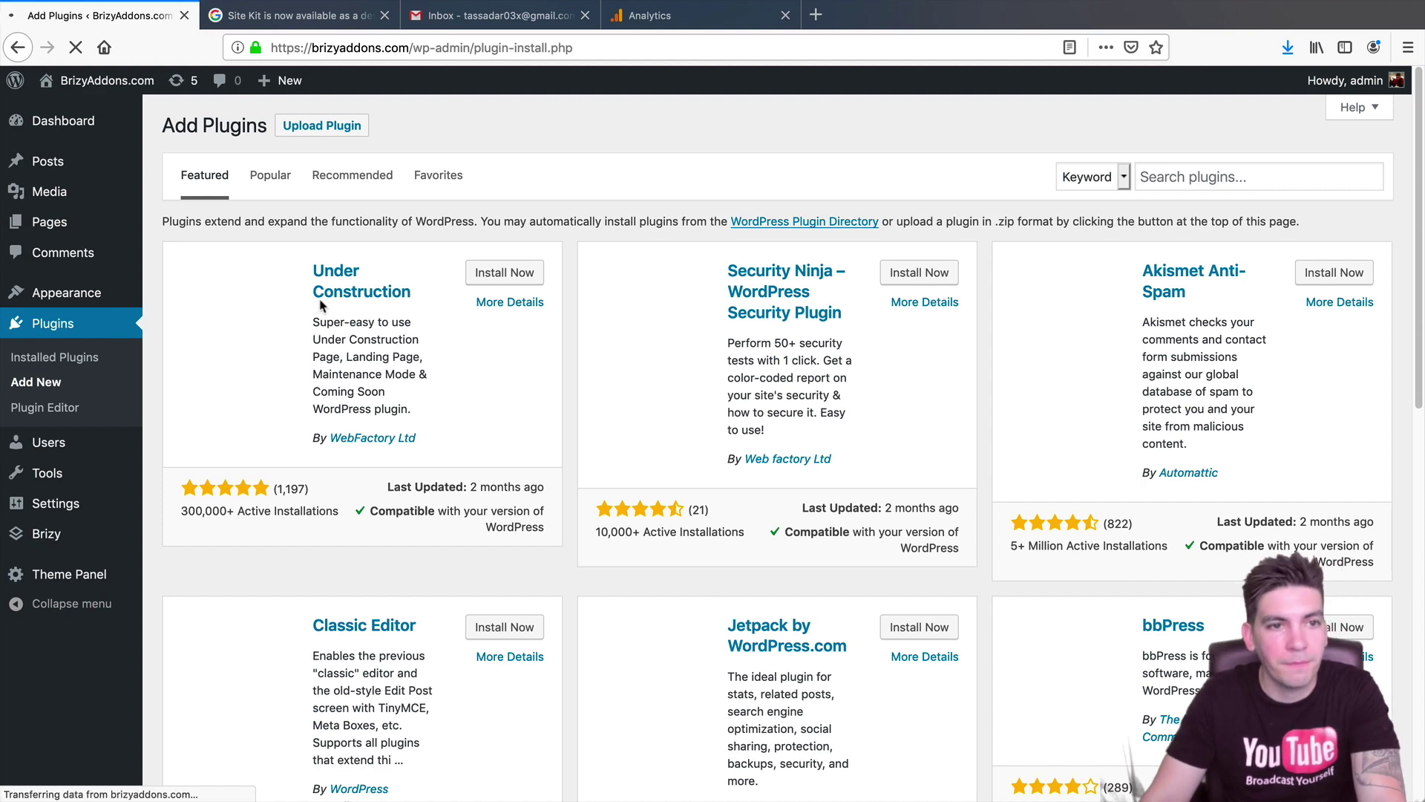
left_click(332, 137)
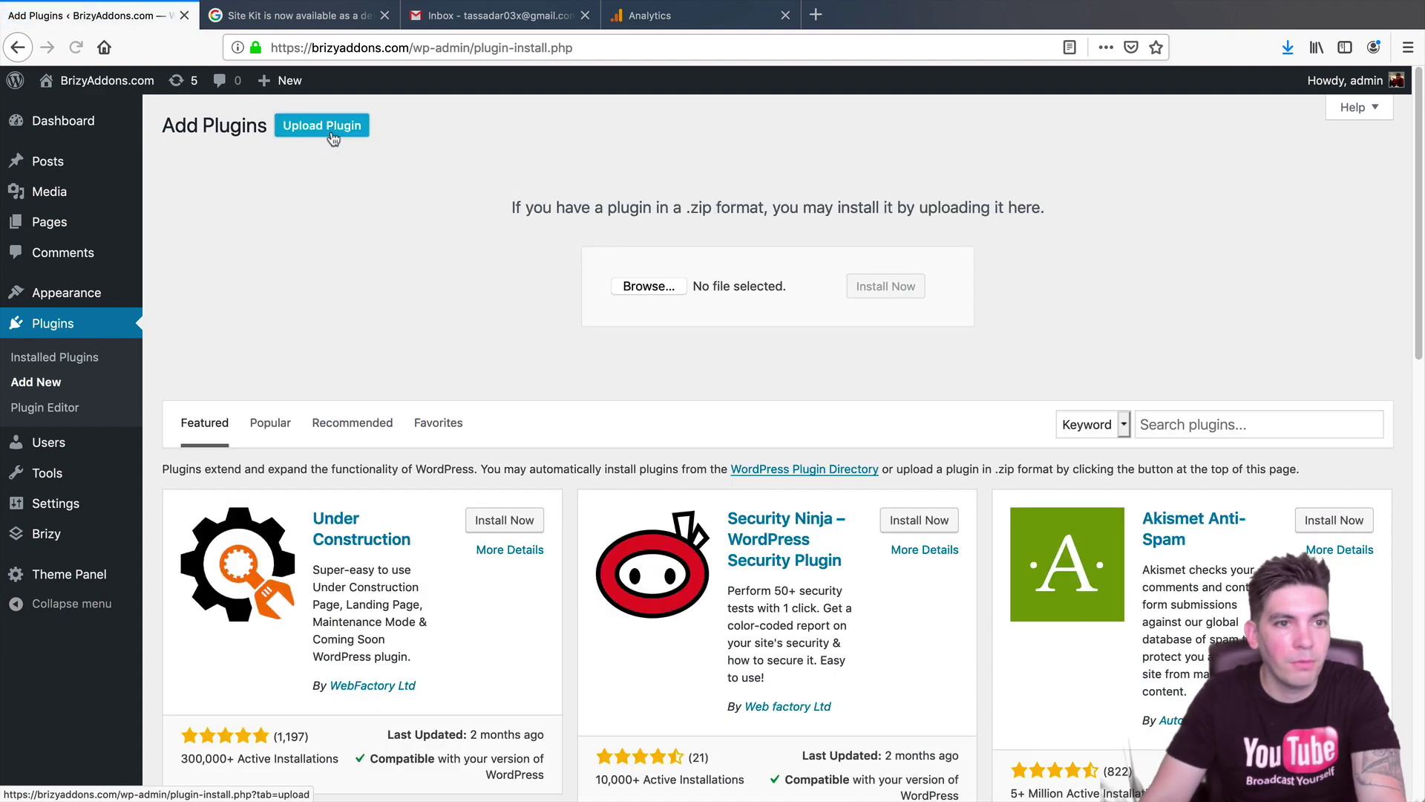
left_click(645, 288)
left_click(1017, 479)
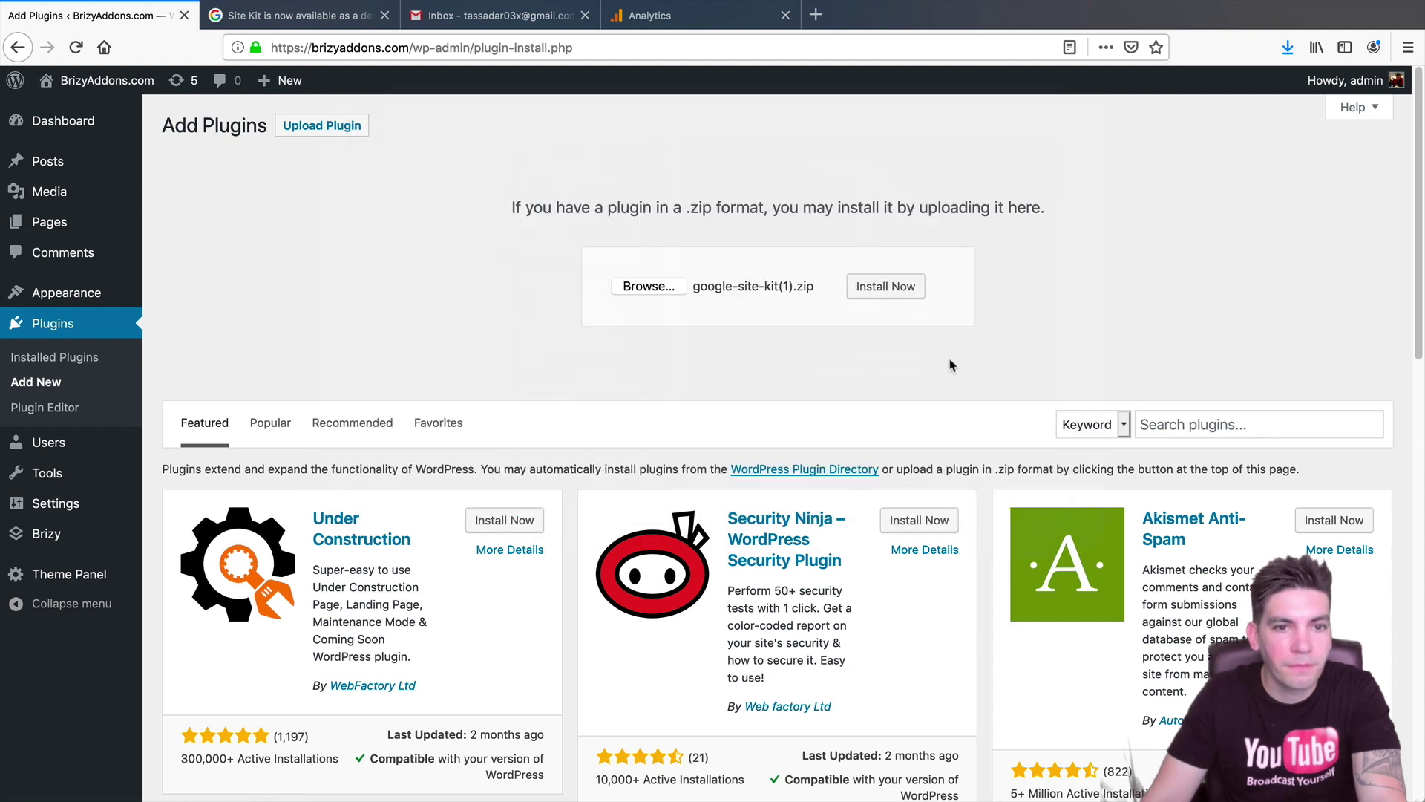
left_click(887, 290)
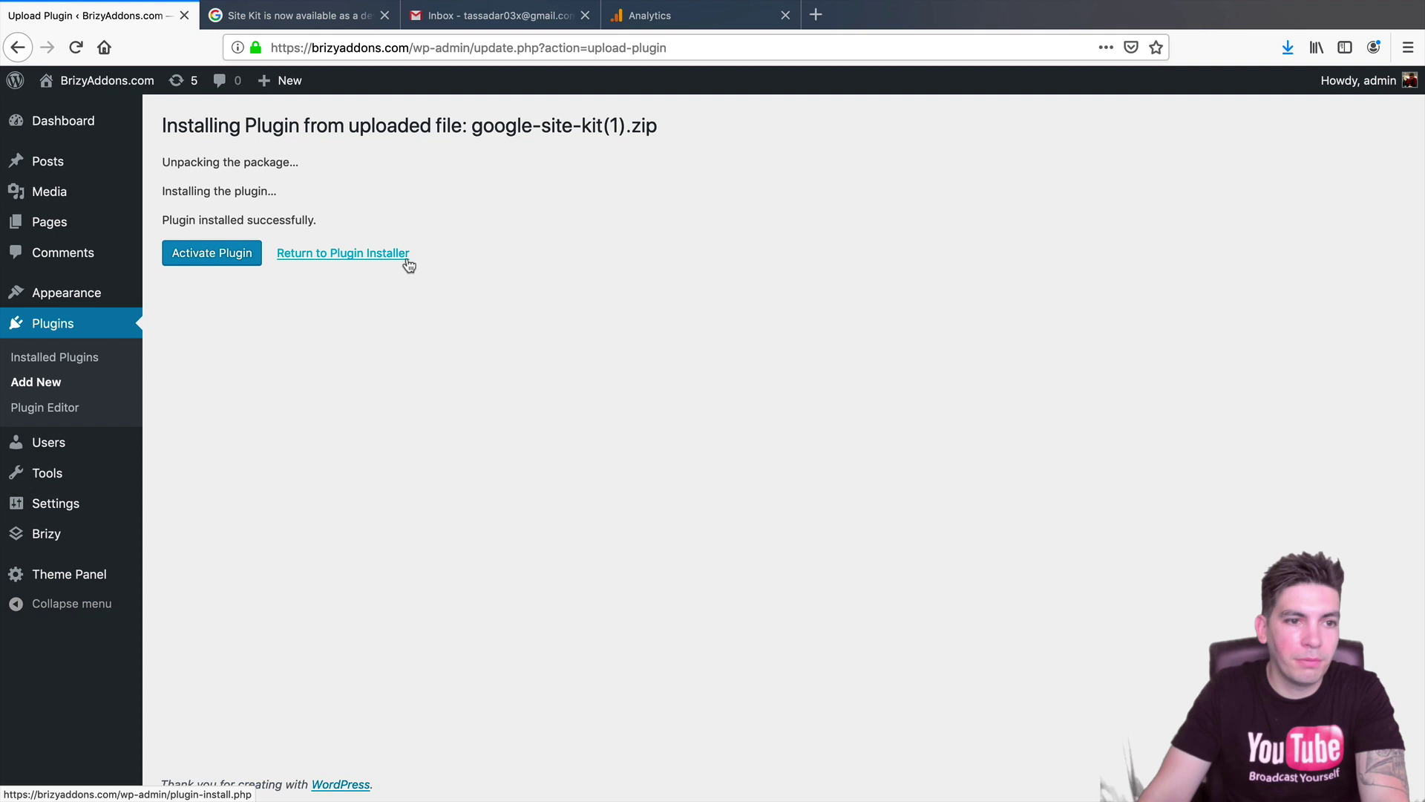
Activate Site Kit, dismiss the Ocean Sticky Header notice, and open the Site Kit dashboard
left_click(207, 258)
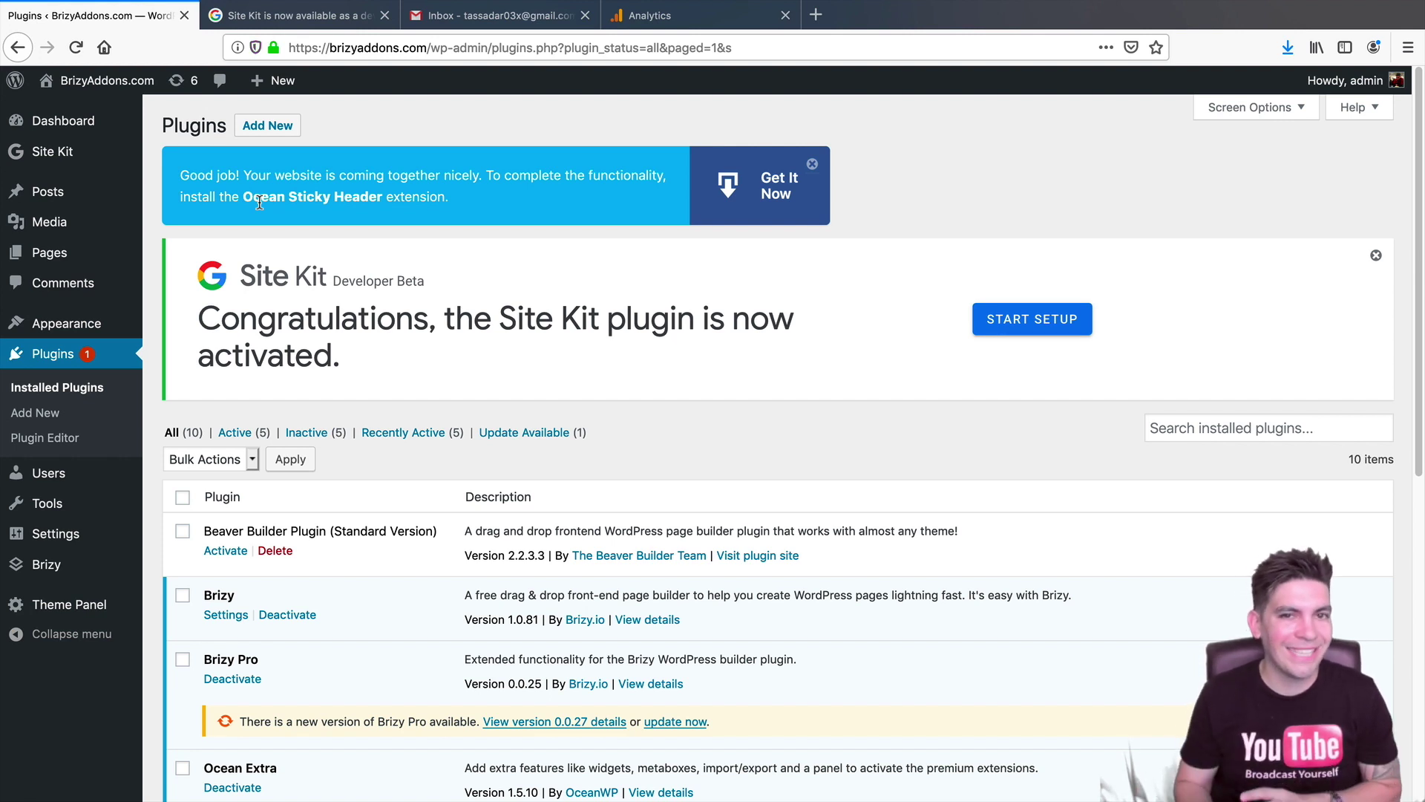
left_click(820, 170)
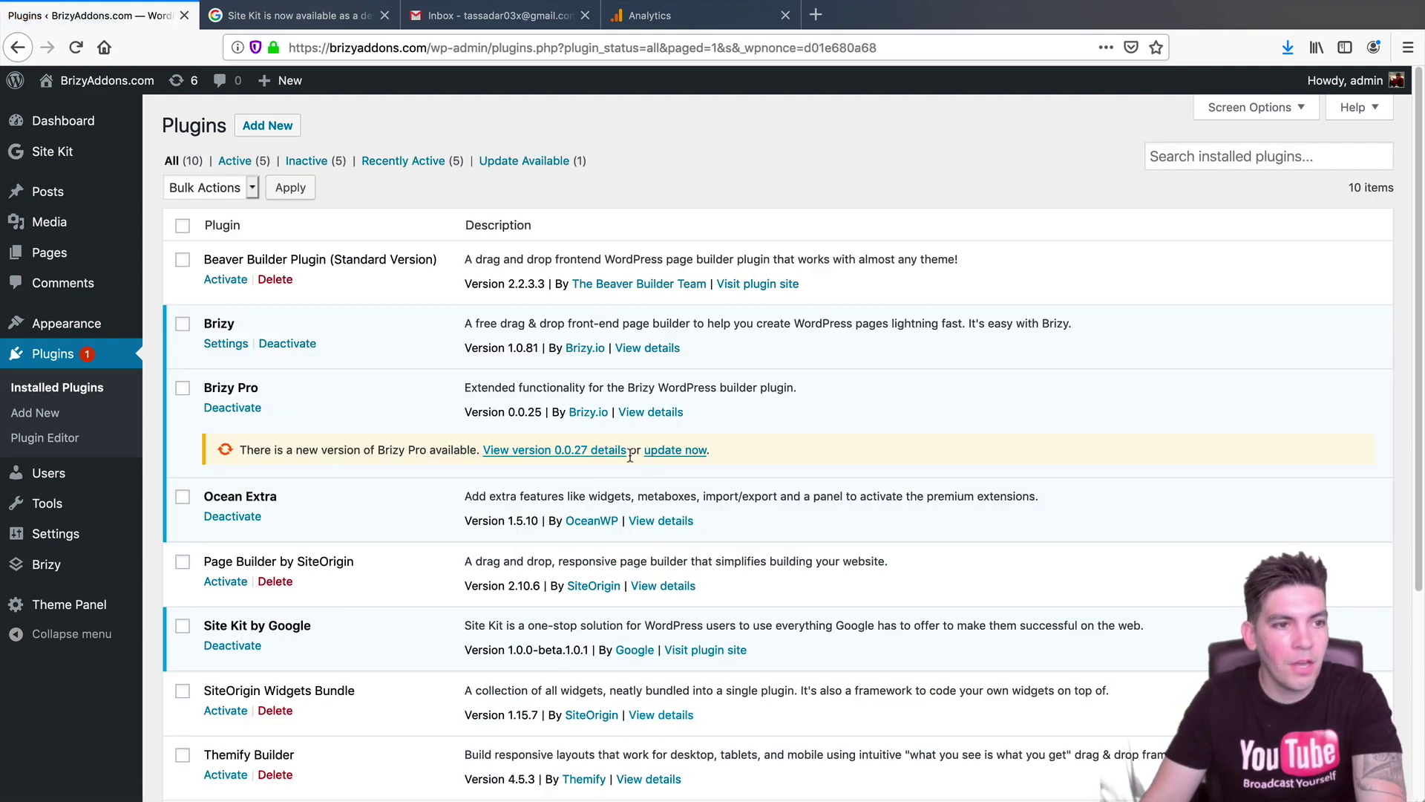
mouse_move(77, 156)
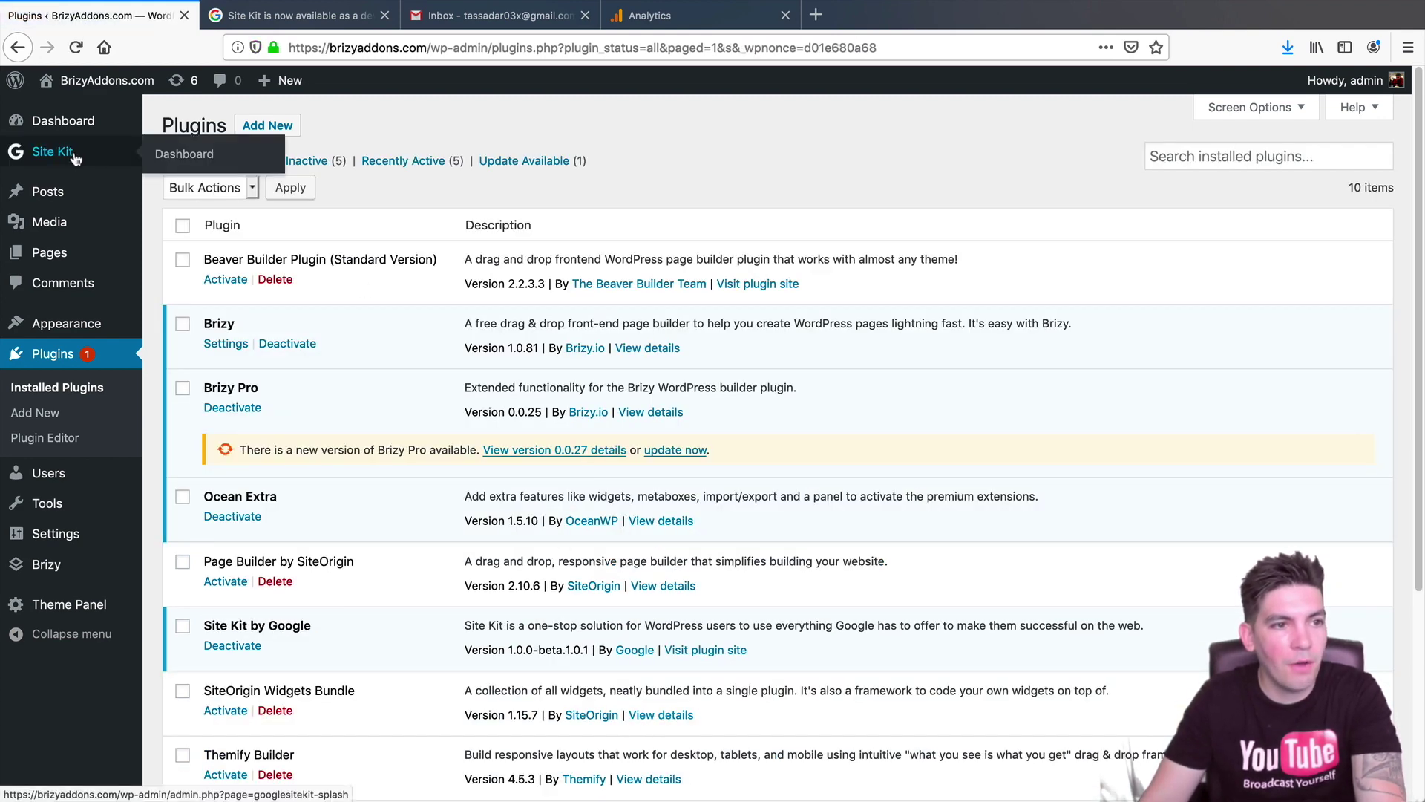
left_click(185, 158)
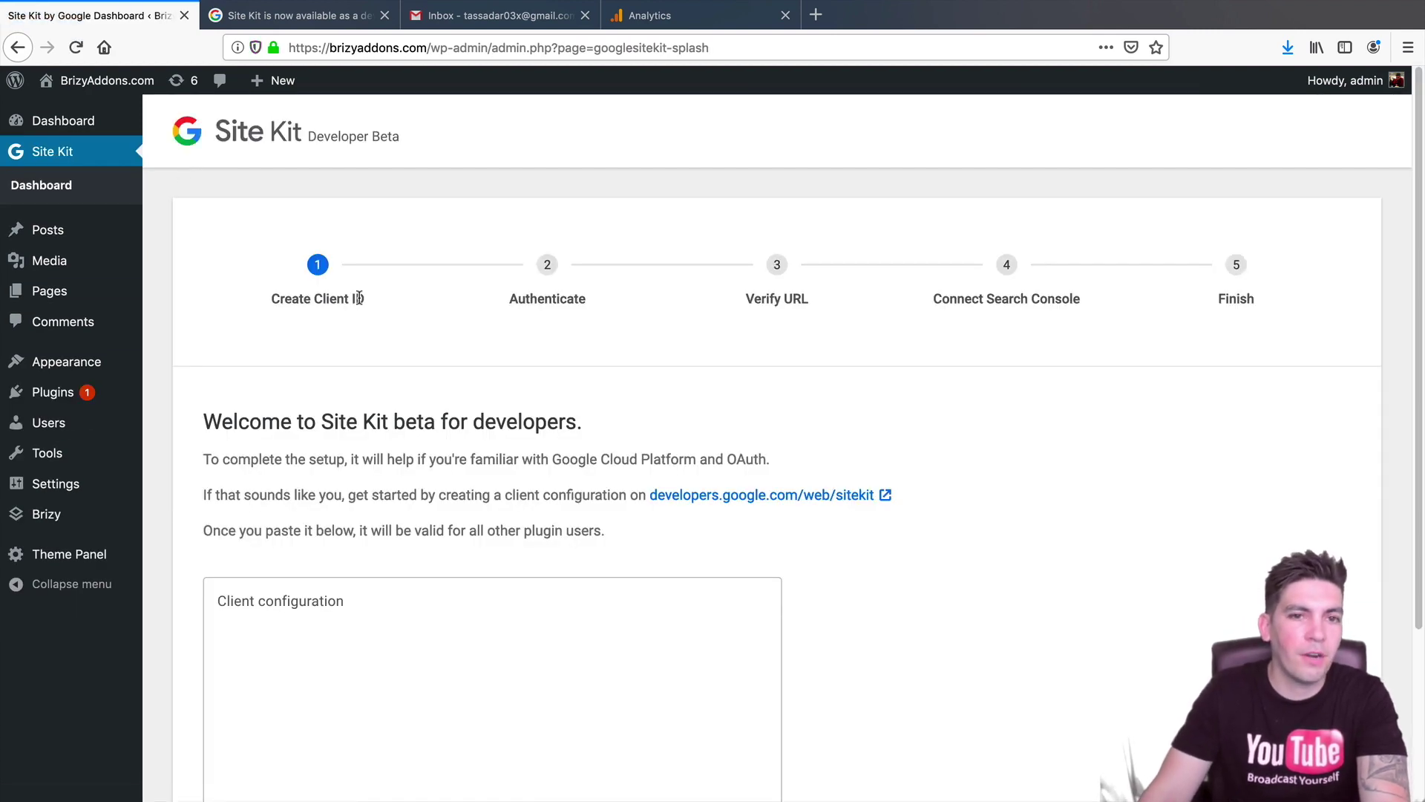
Review the setup wizard's steps from Create Client ID through Finish
scroll(398, 388, "down", 3)
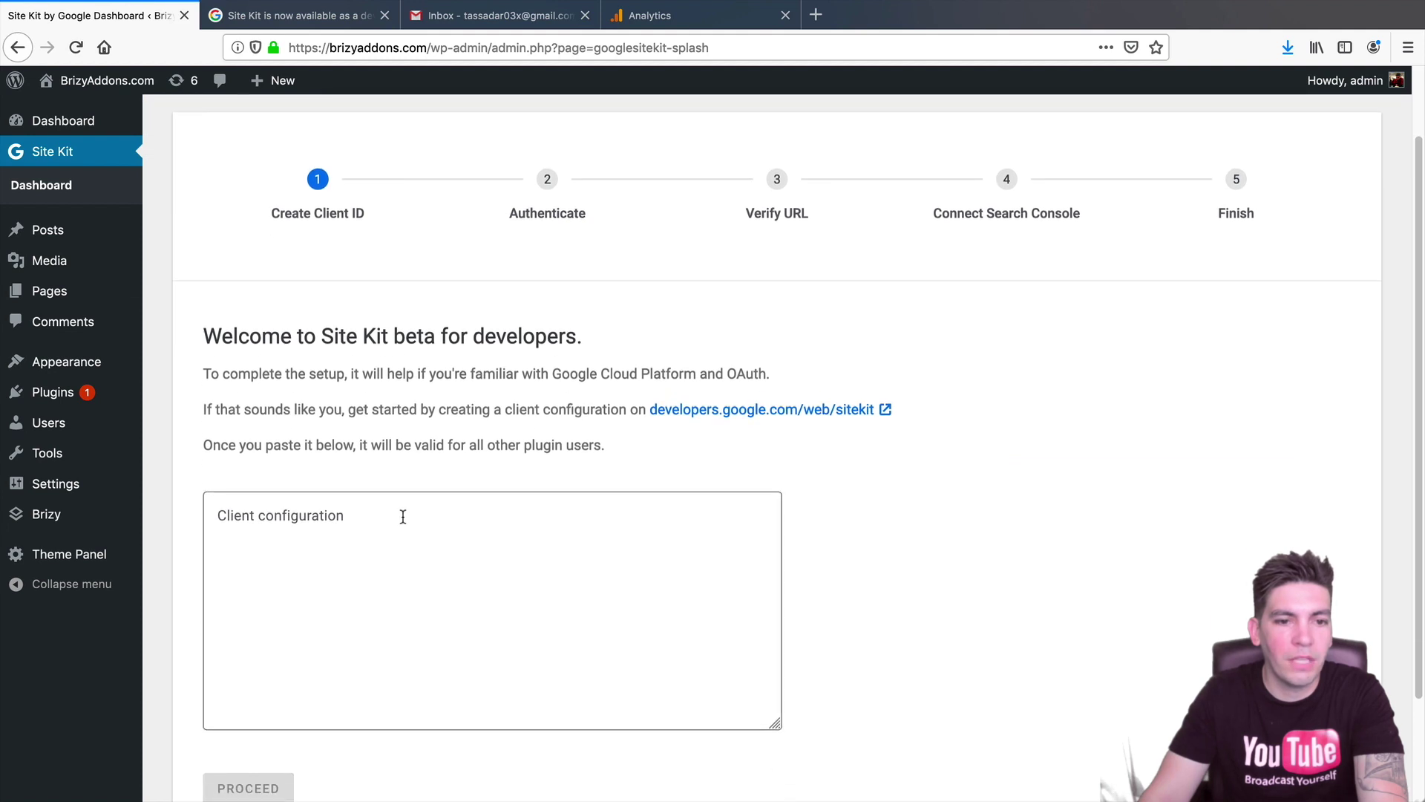
scroll(401, 518, "up", 3)
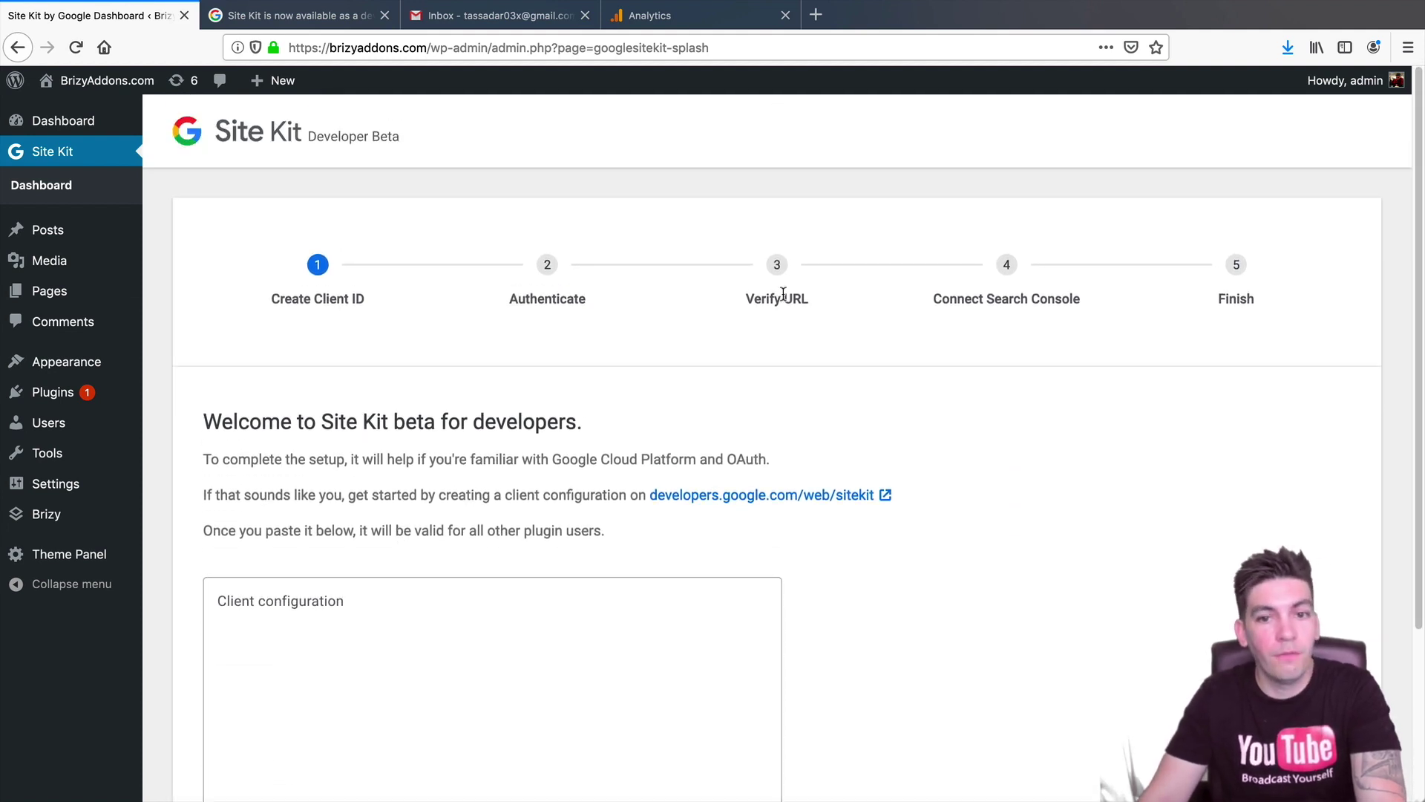
left_click_drag(950, 300, 1091, 340)
left_click(1071, 376)
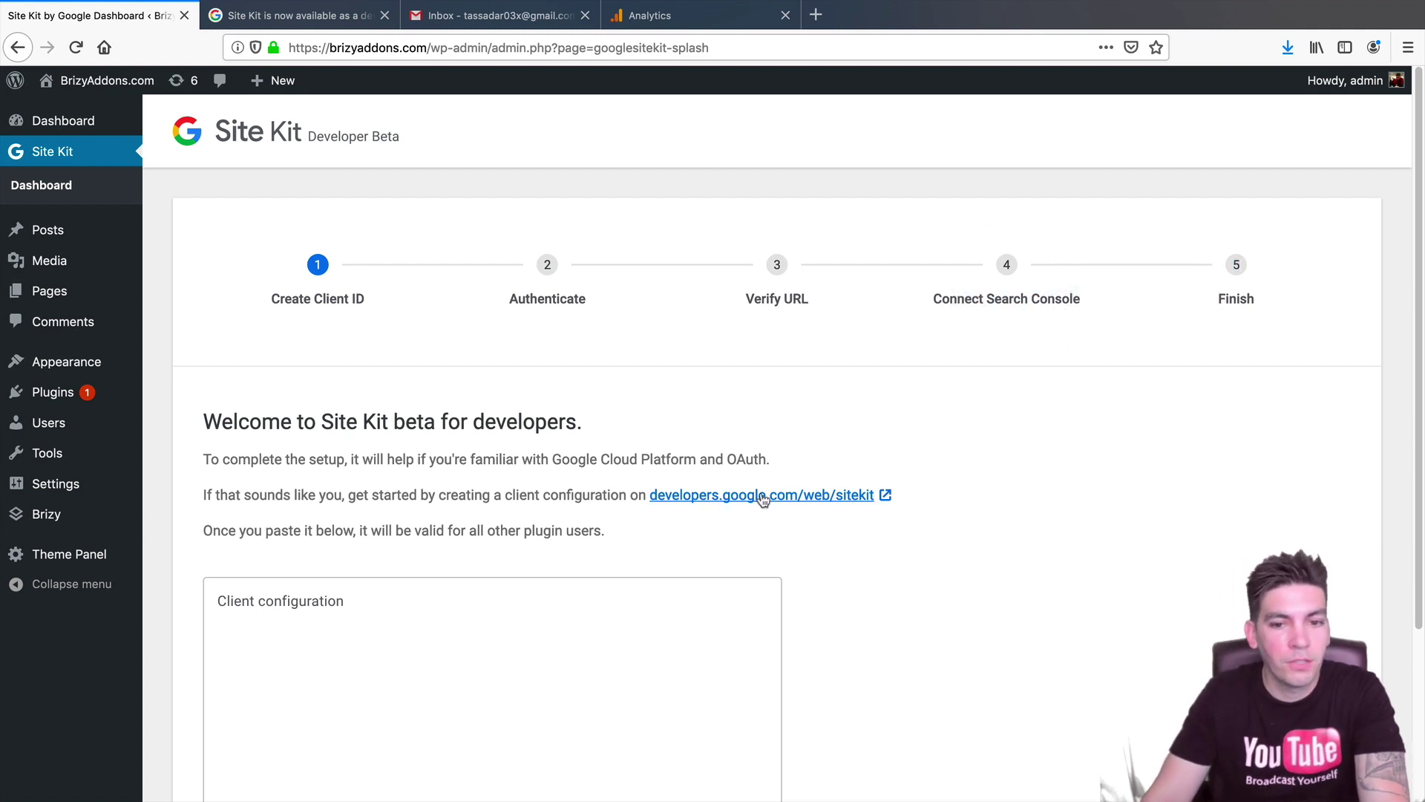
Open the Site Kit client configuration guide and check the signed-in Google account
left_click(727, 496)
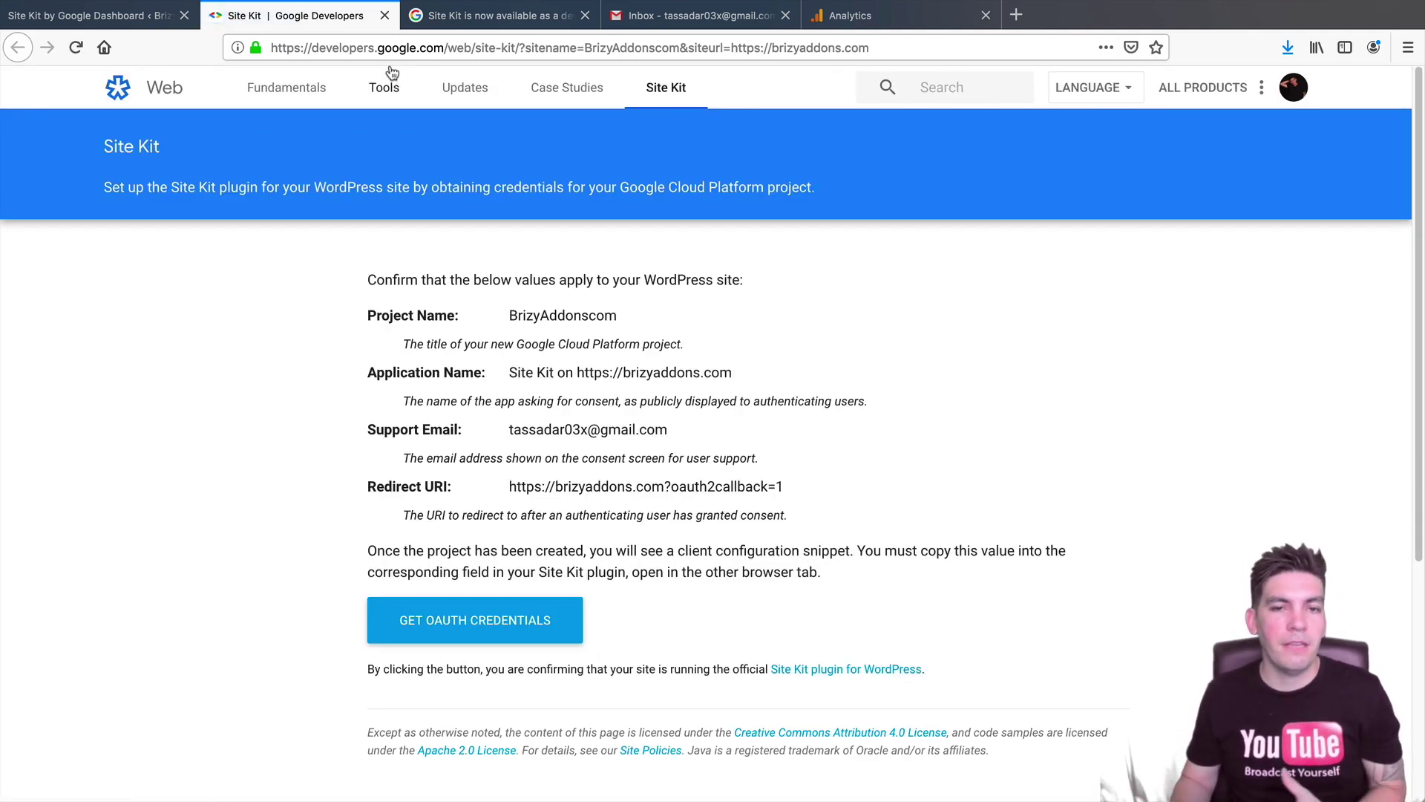
left_click(1298, 90)
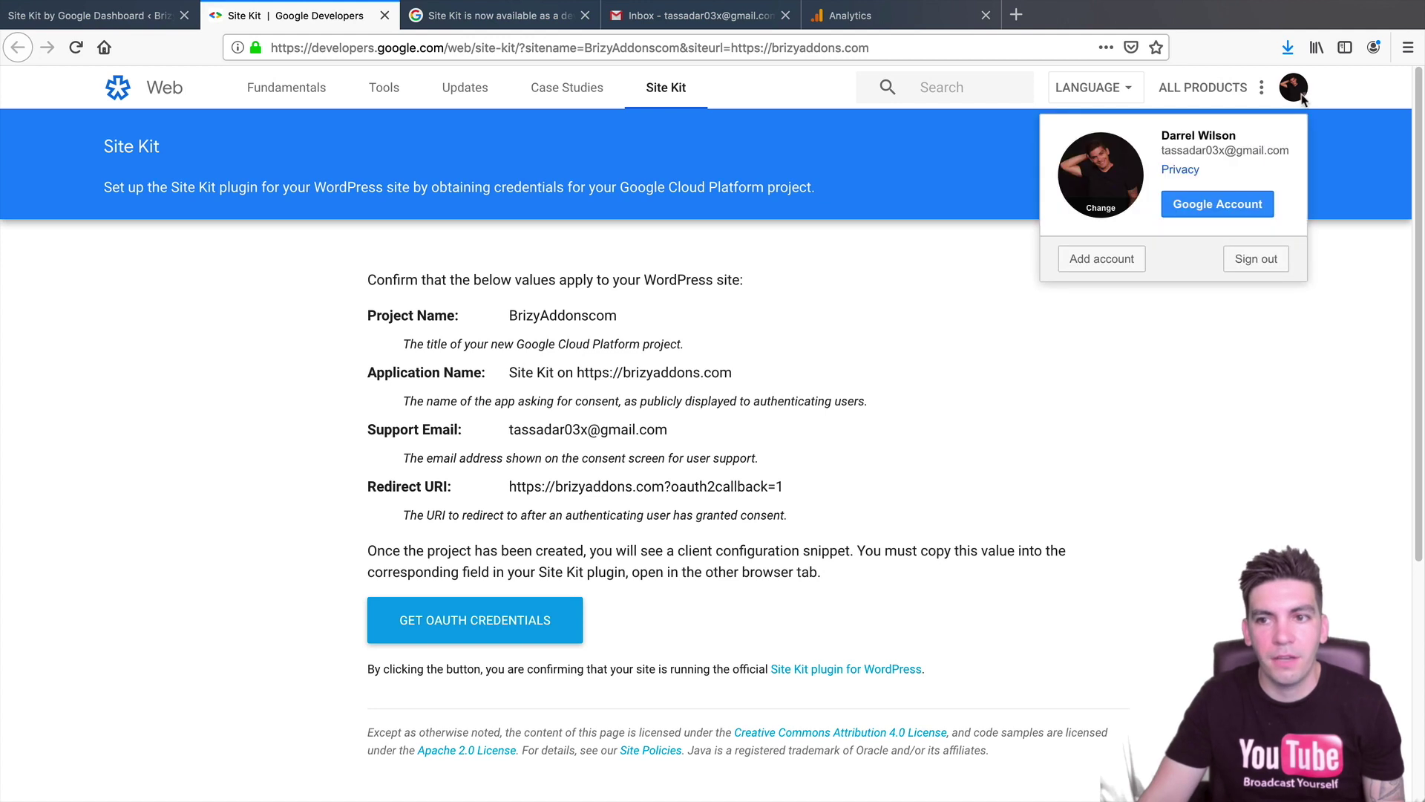
left_click(882, 427)
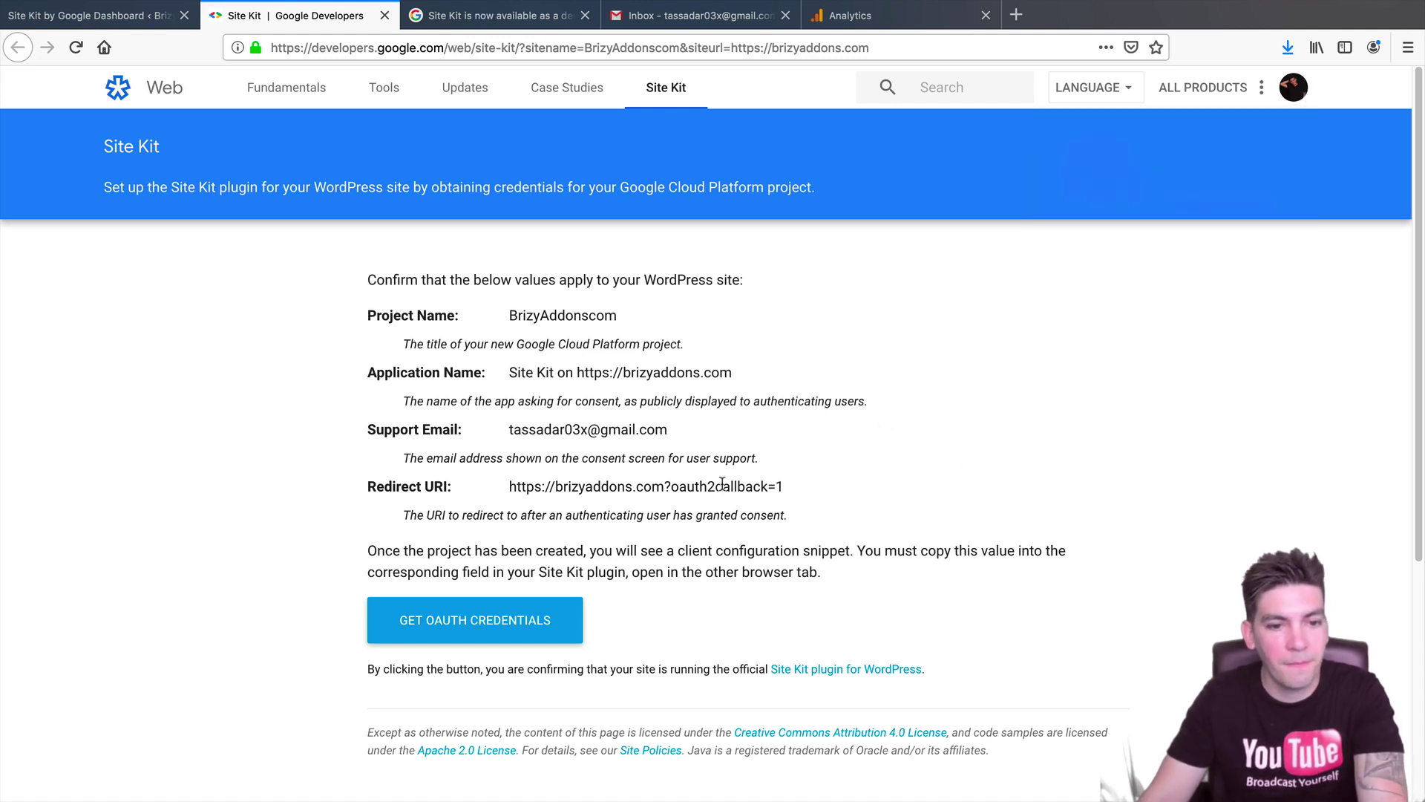
Generate OAuth credentials for the site and copy the client configuration JSON
left_click(492, 626)
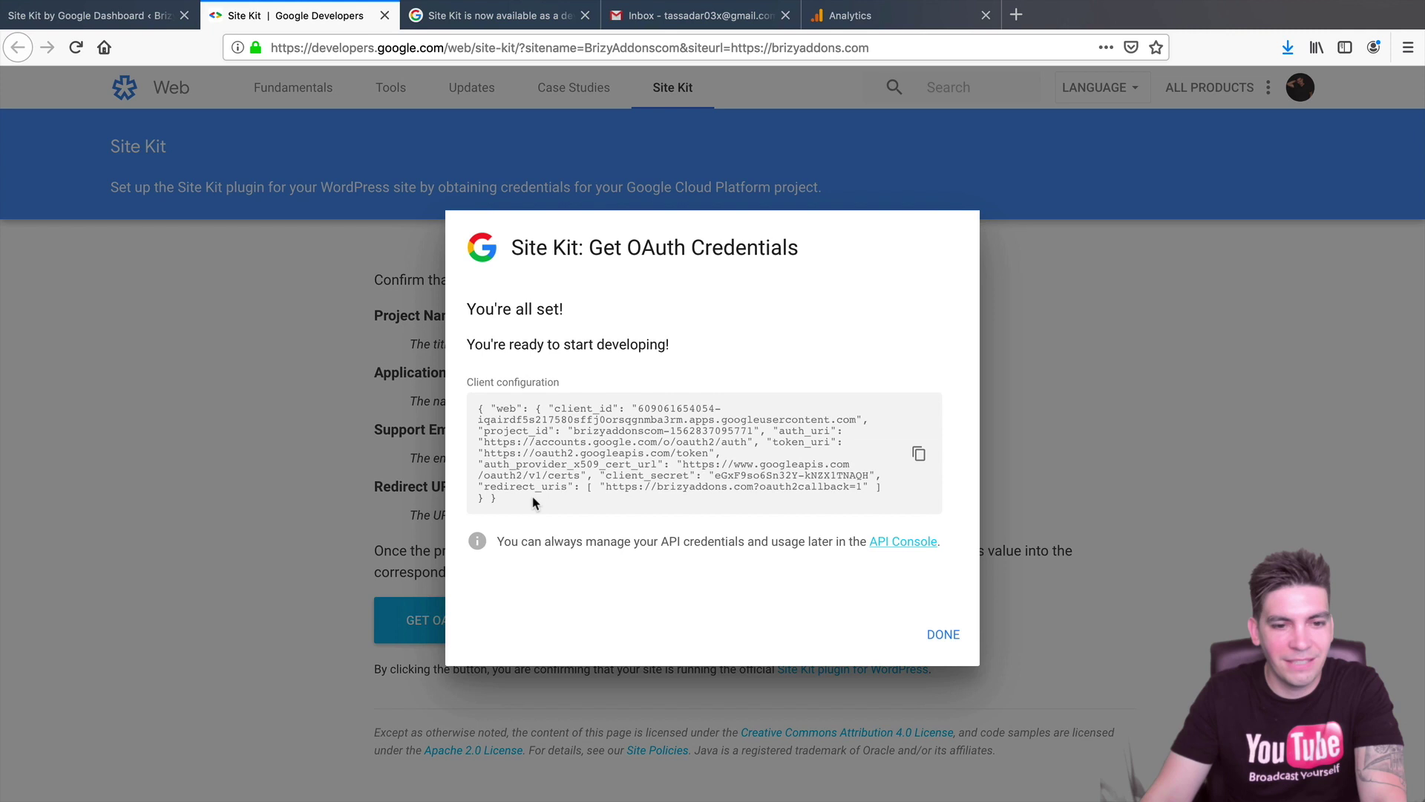
left_click_drag(536, 507, 453, 405)
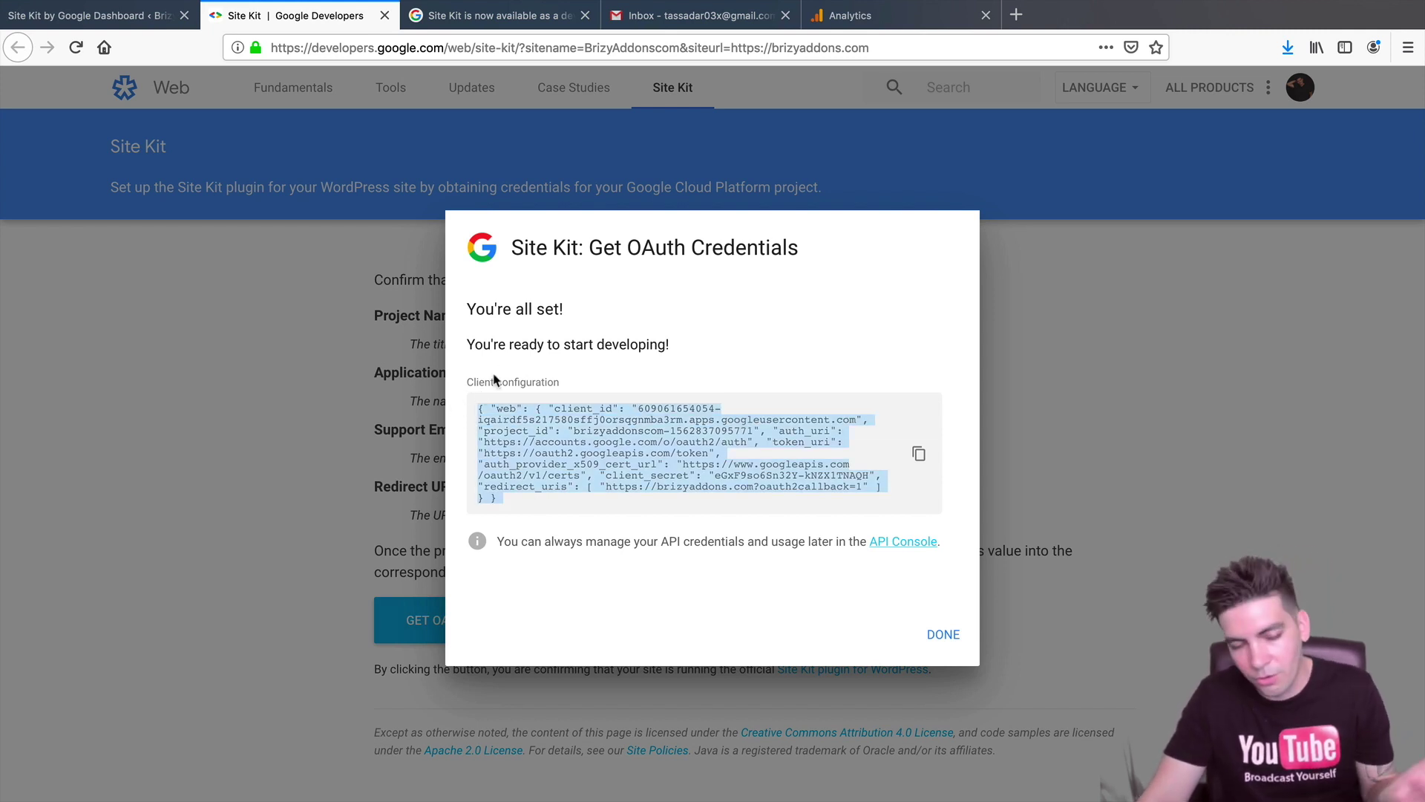
right_click(539, 418)
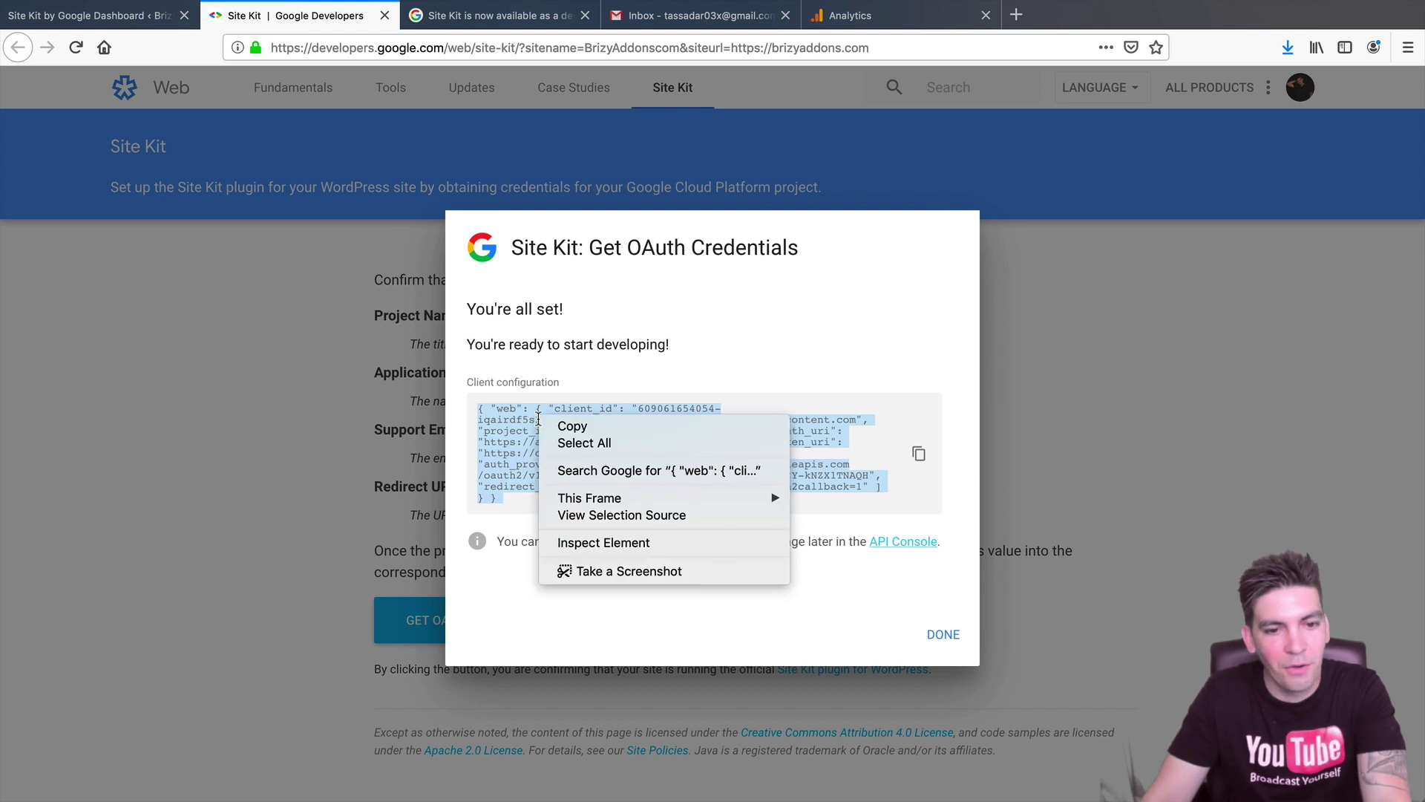
left_click(557, 428)
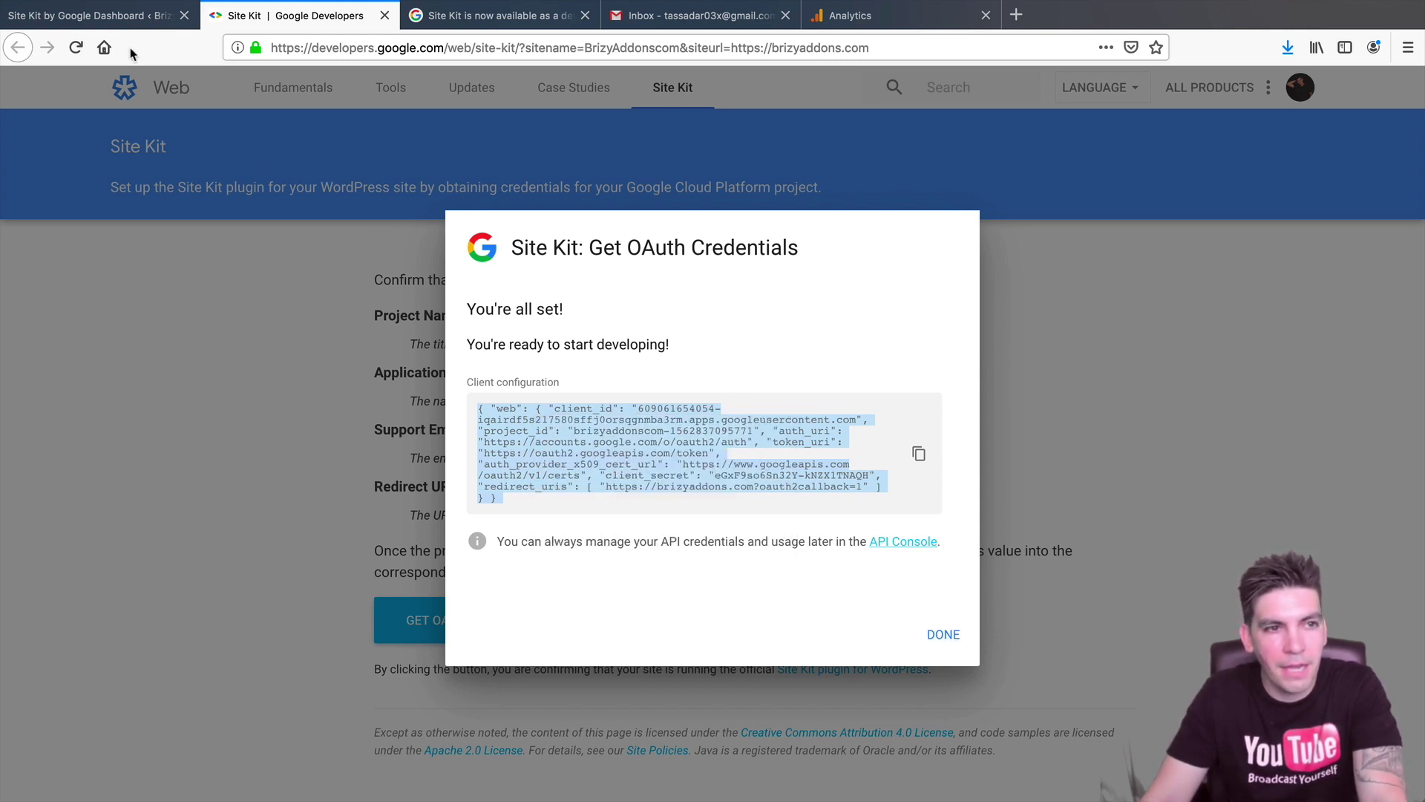
Paste the client configuration JSON into Site Kit's configuration field and proceed
left_click(120, 18)
left_click(313, 633)
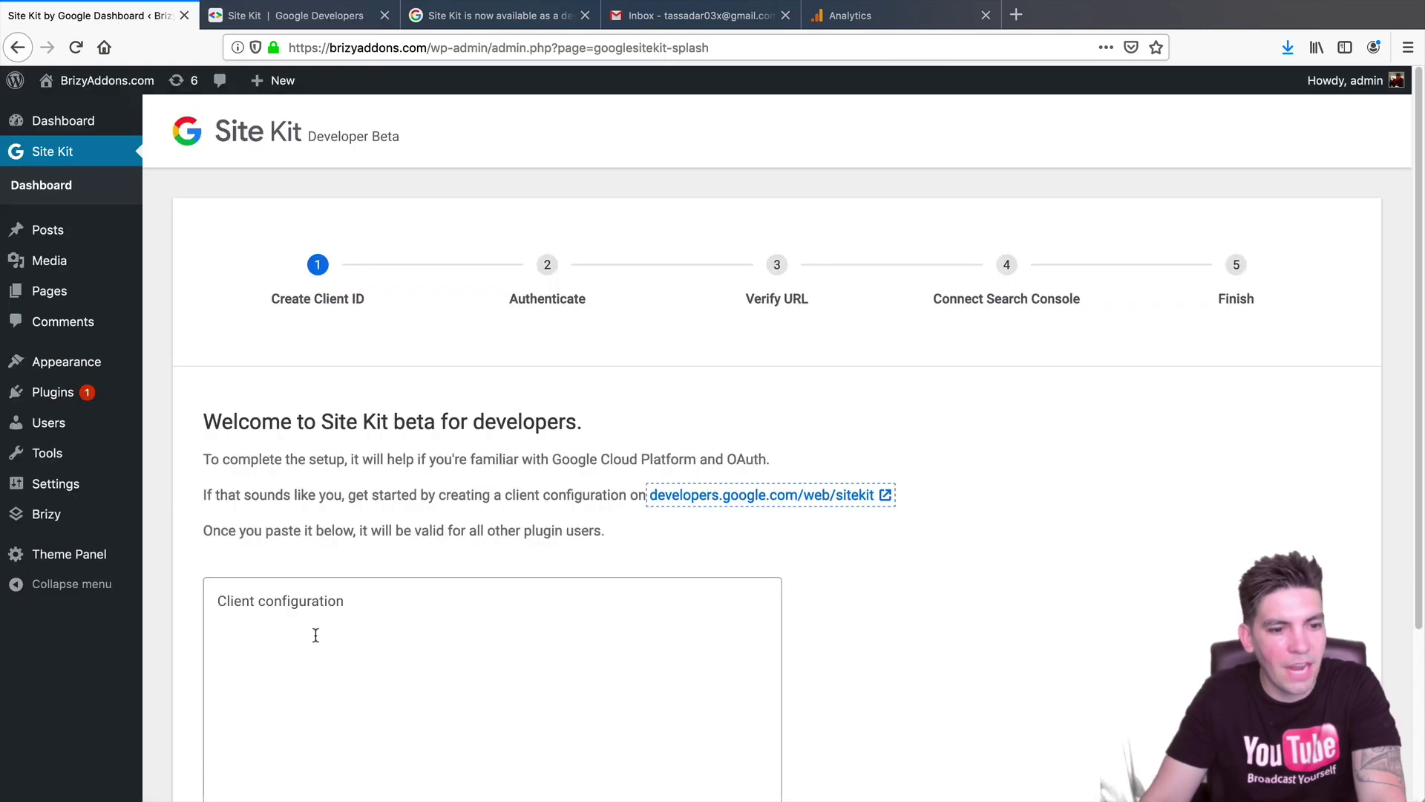
right_click(290, 608)
left_click(323, 671)
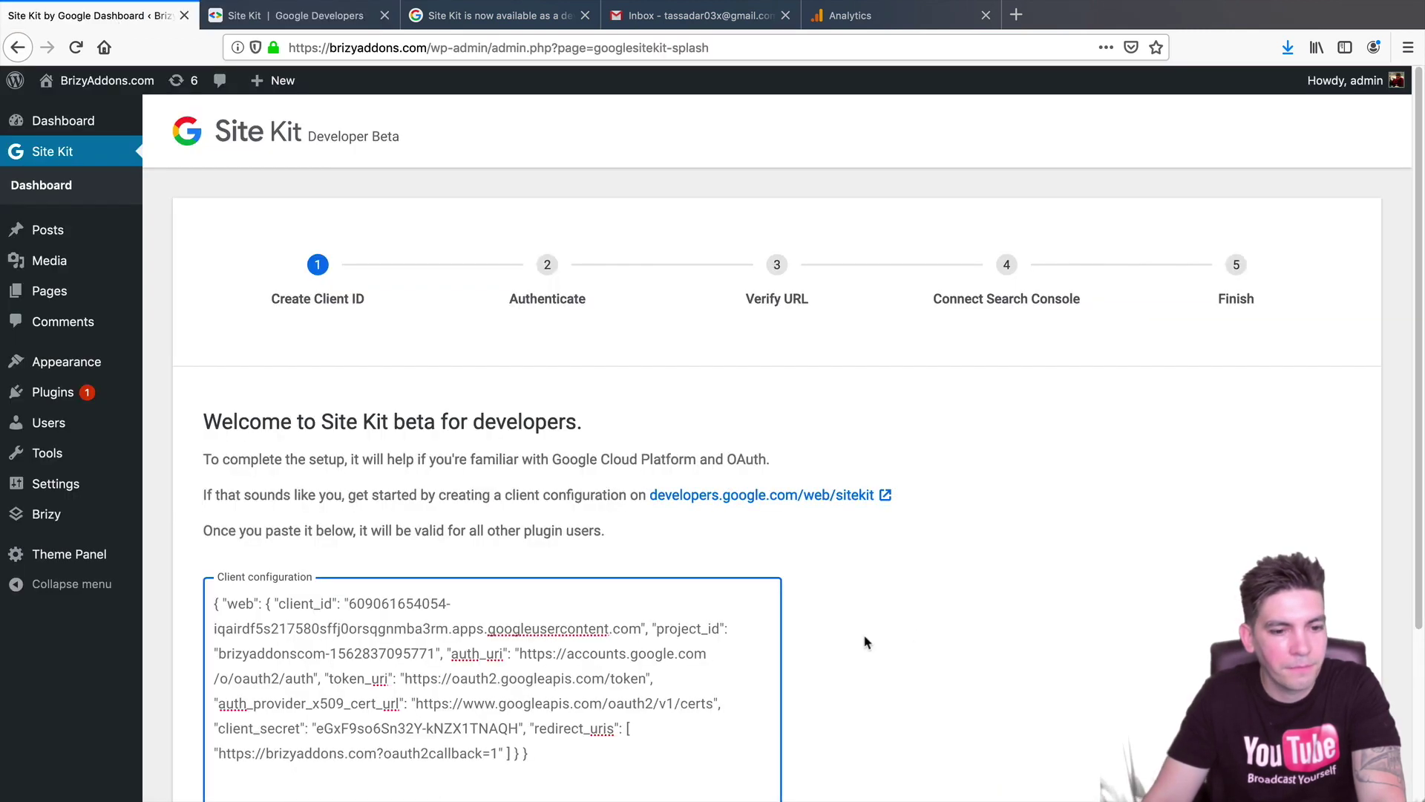
scroll(898, 627, "down", 2)
scroll(898, 627, "down", 2)
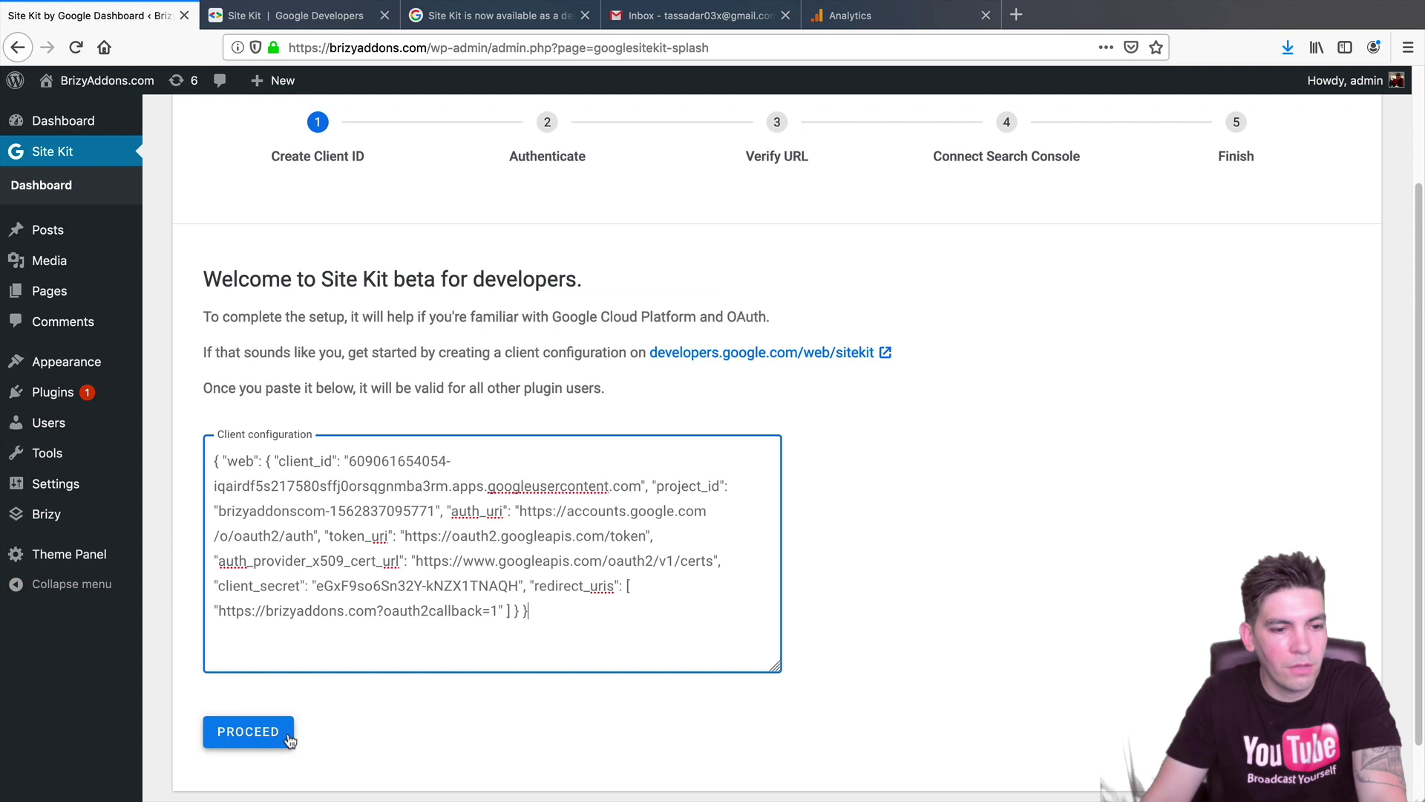
left_click(282, 735)
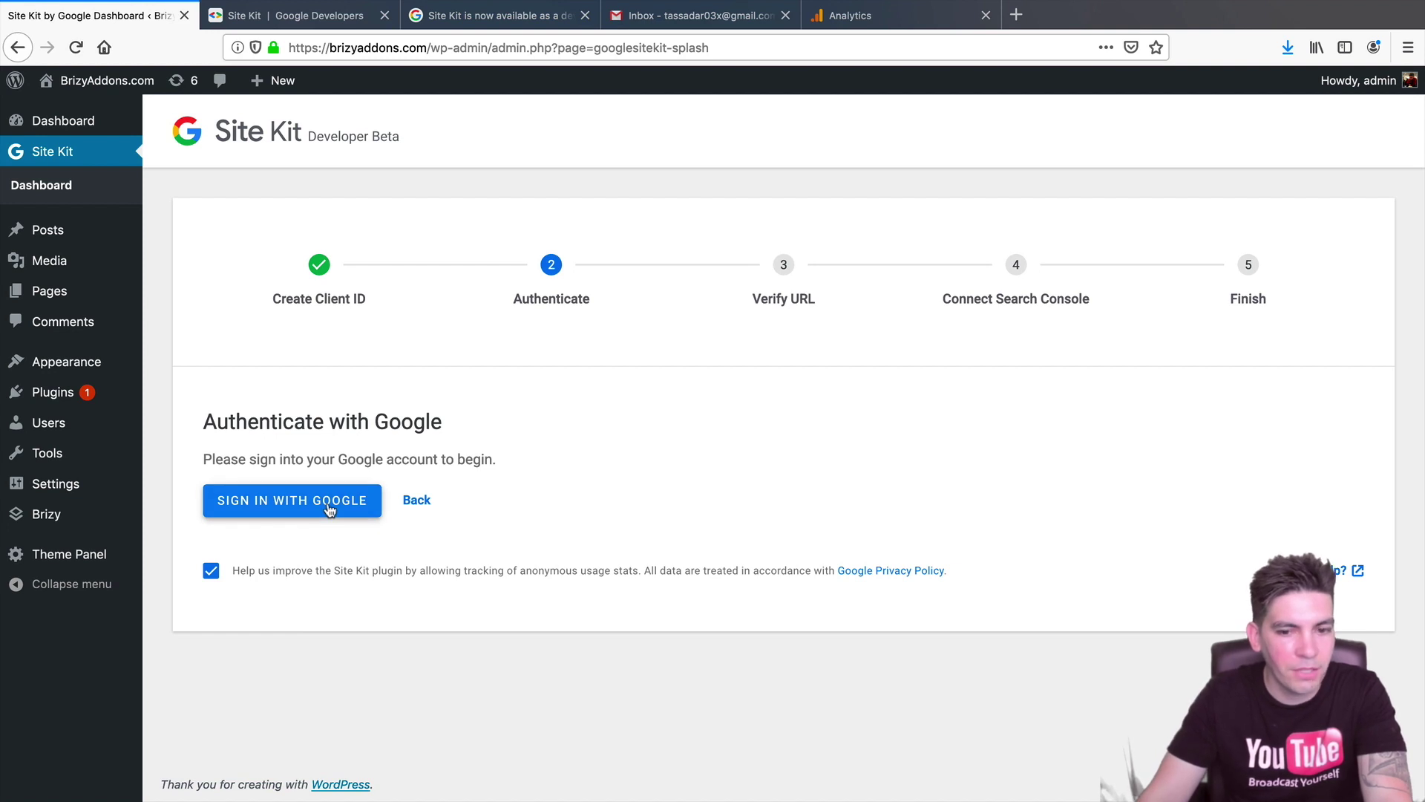
Uncheck anonymous usage-stats tracking and start signing in with Google
left_click(213, 572)
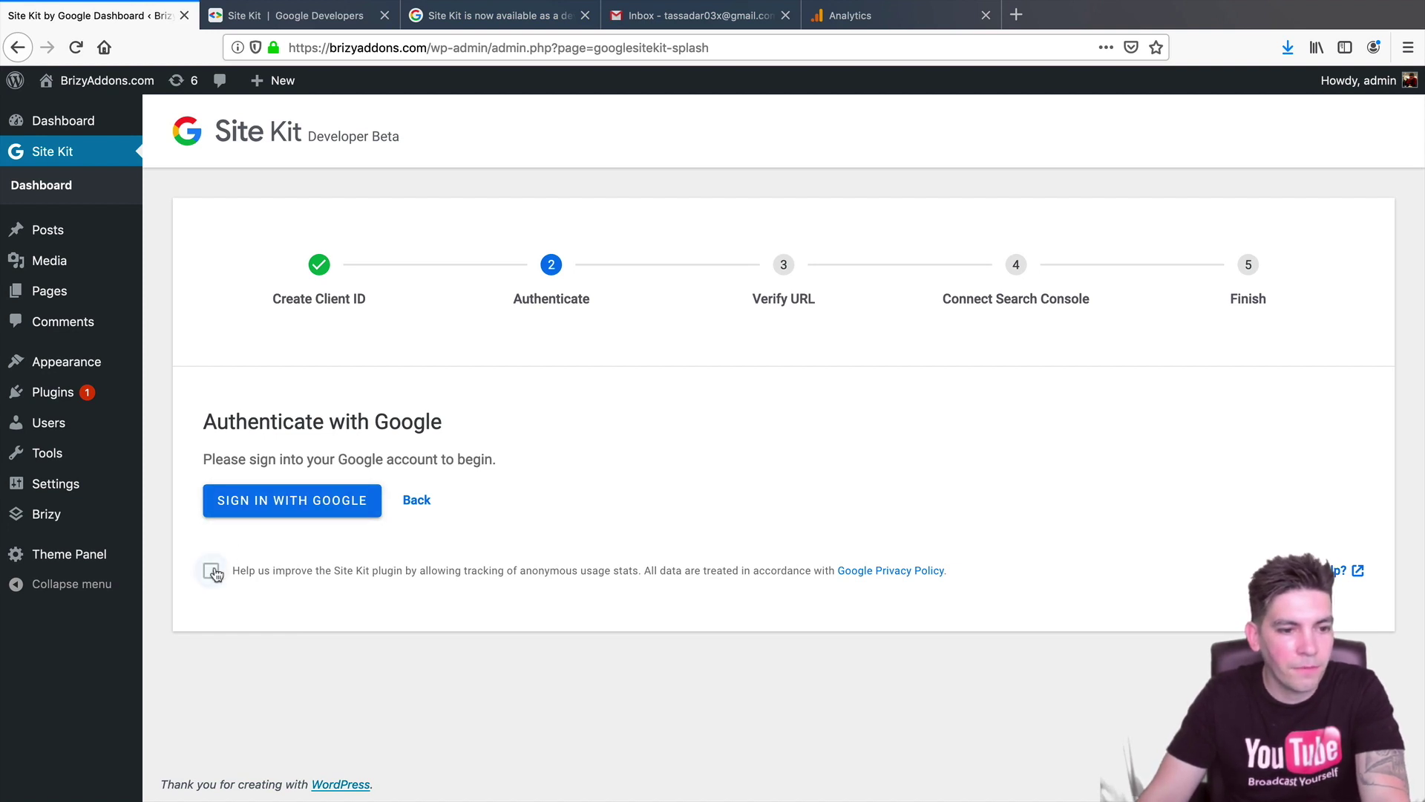
left_click_drag(271, 422, 394, 421)
left_click(320, 501)
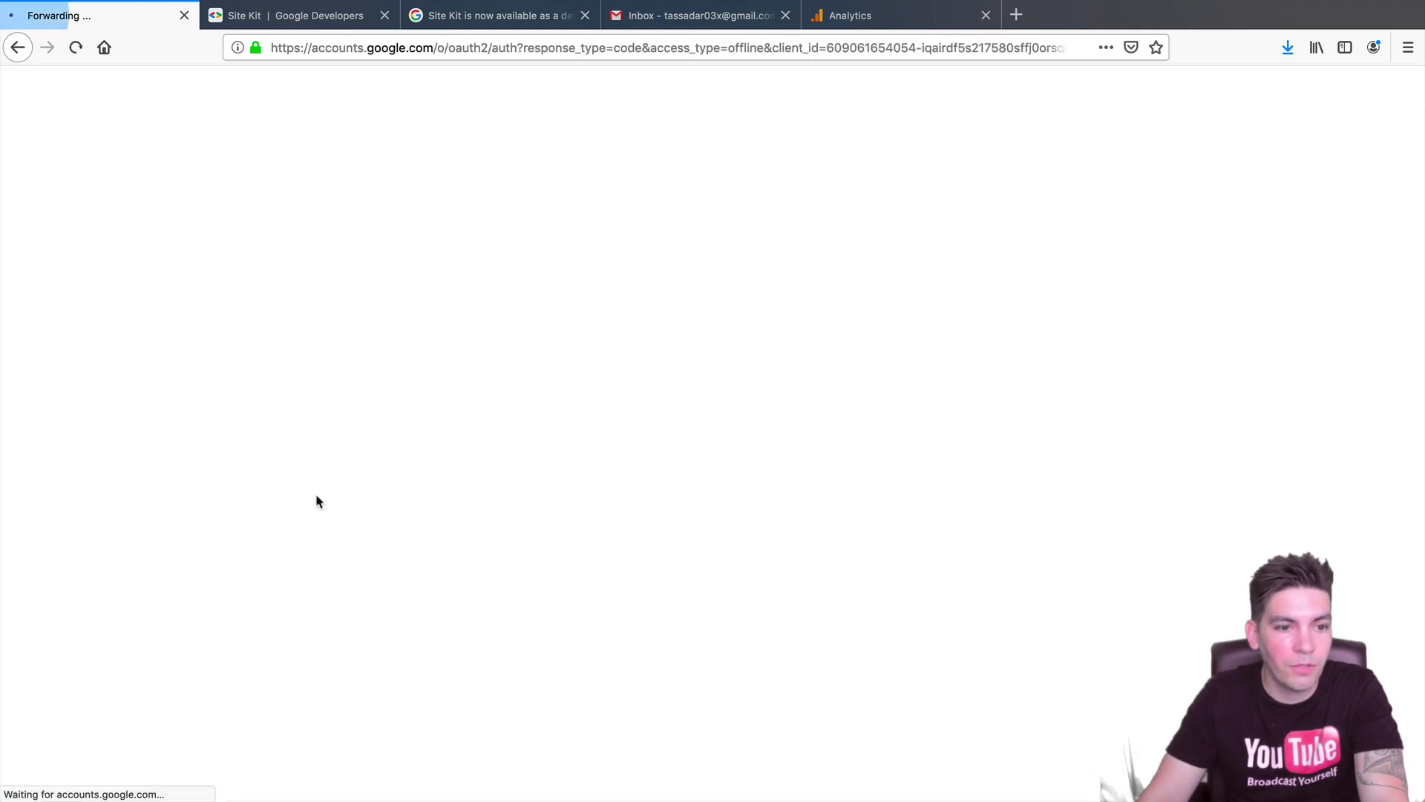
Choose the Google account, allow Search Console and site-list access, and confirm the choices
left_click(613, 401)
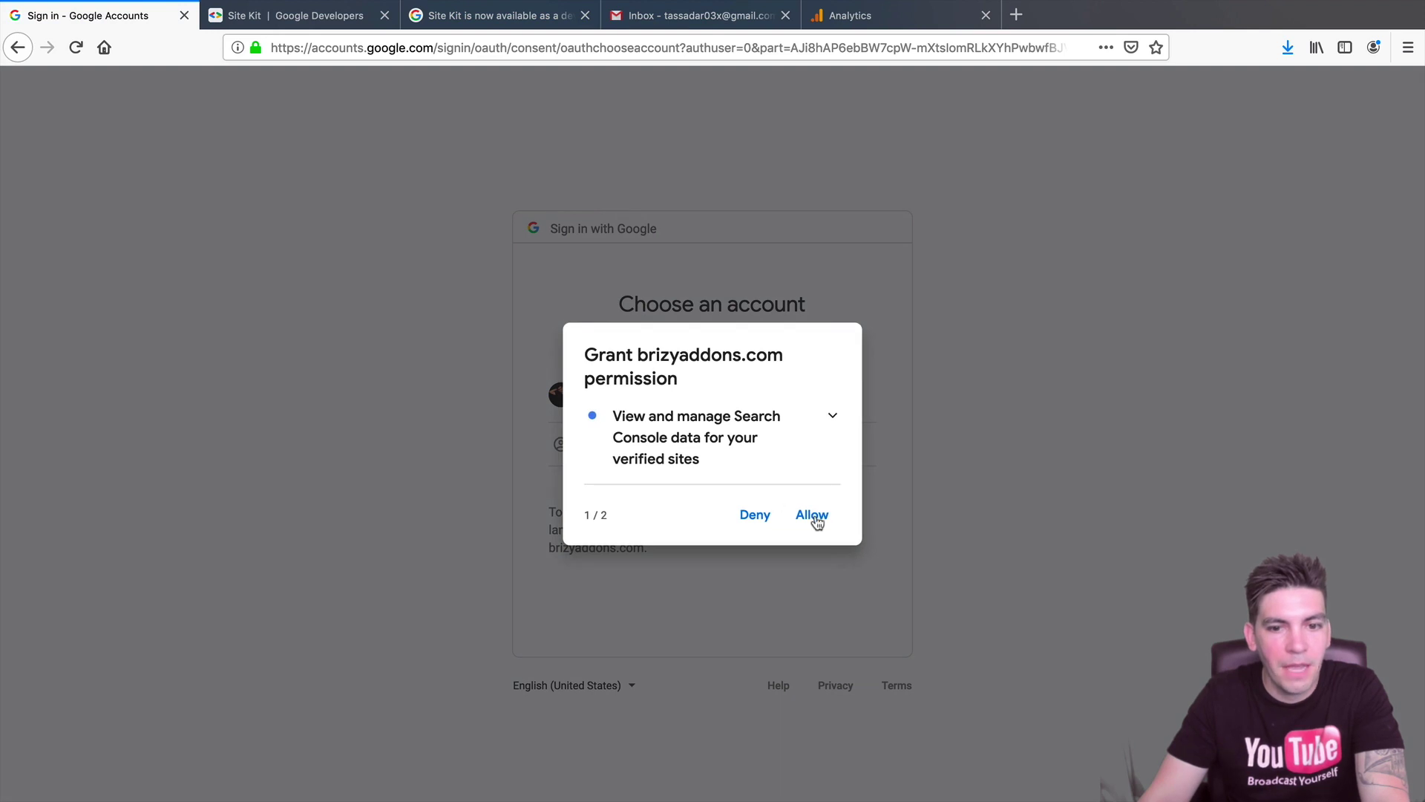
left_click(813, 515)
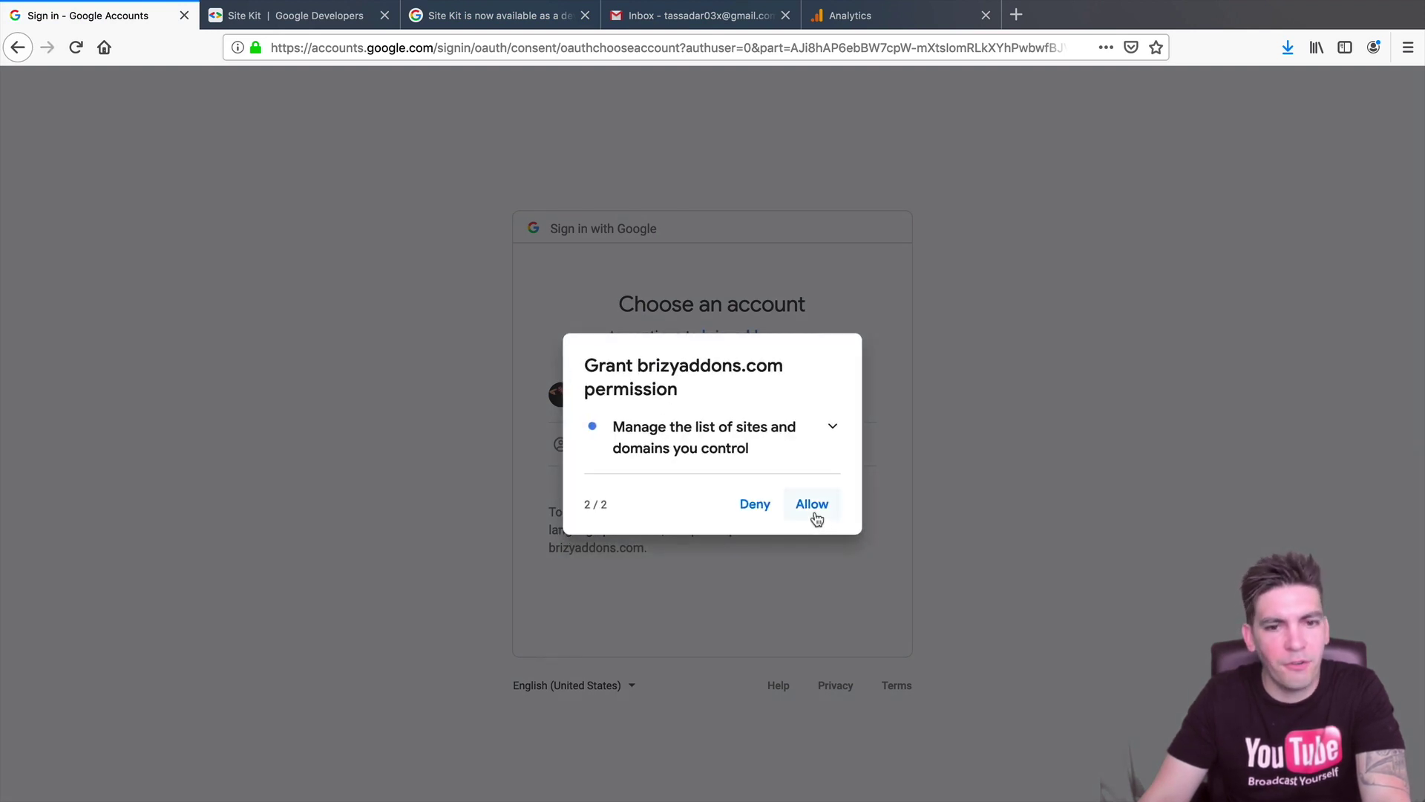
left_click(814, 515)
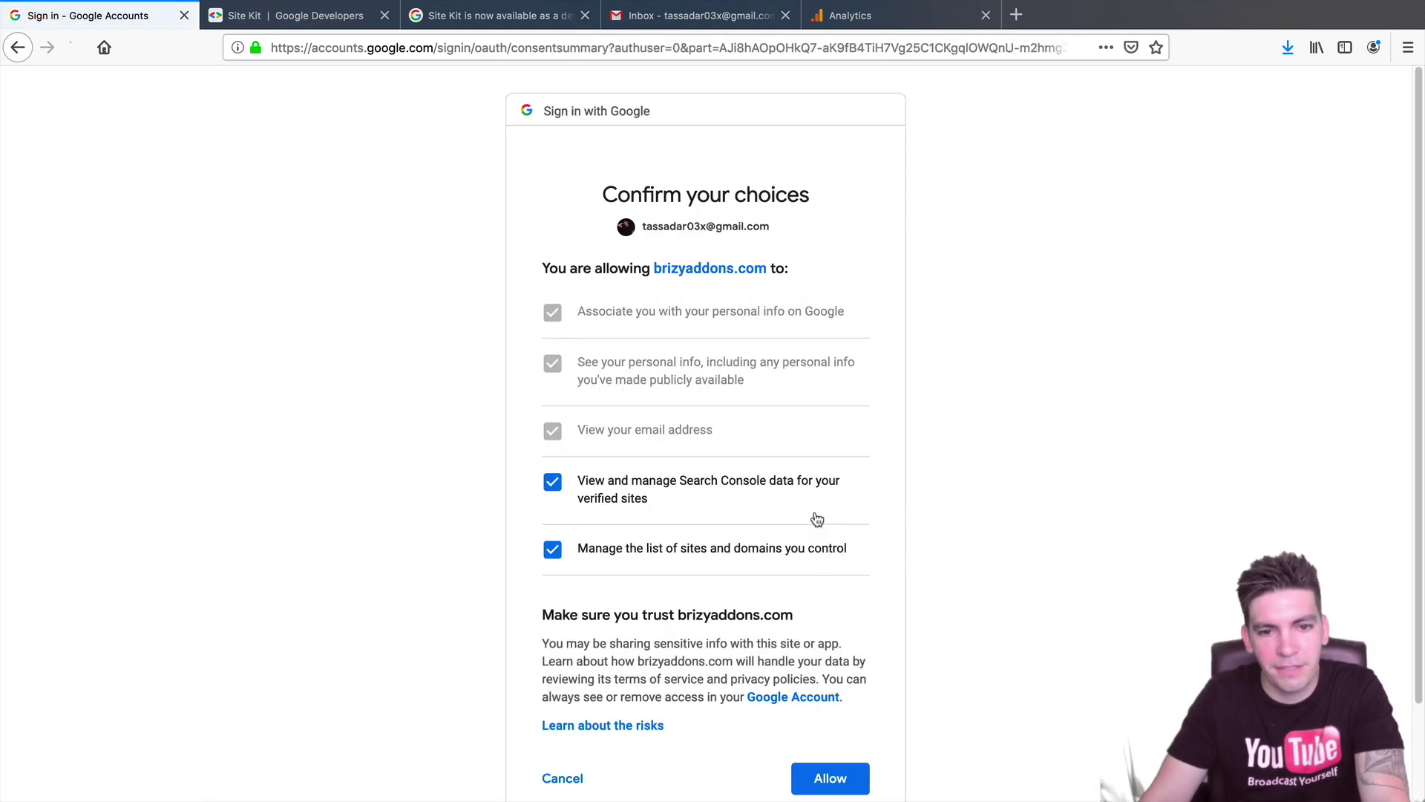
scroll(687, 601, "down", 3)
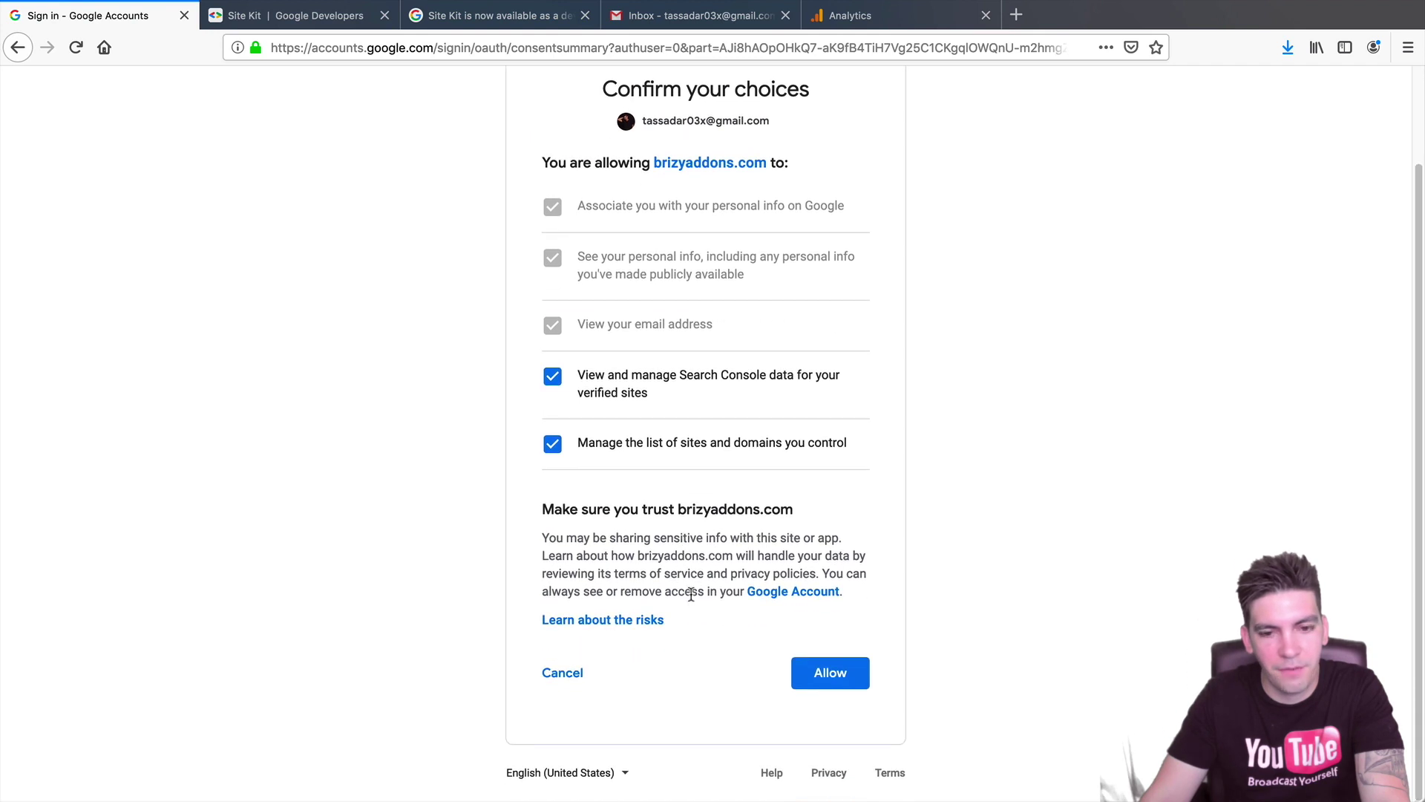
left_click(848, 673)
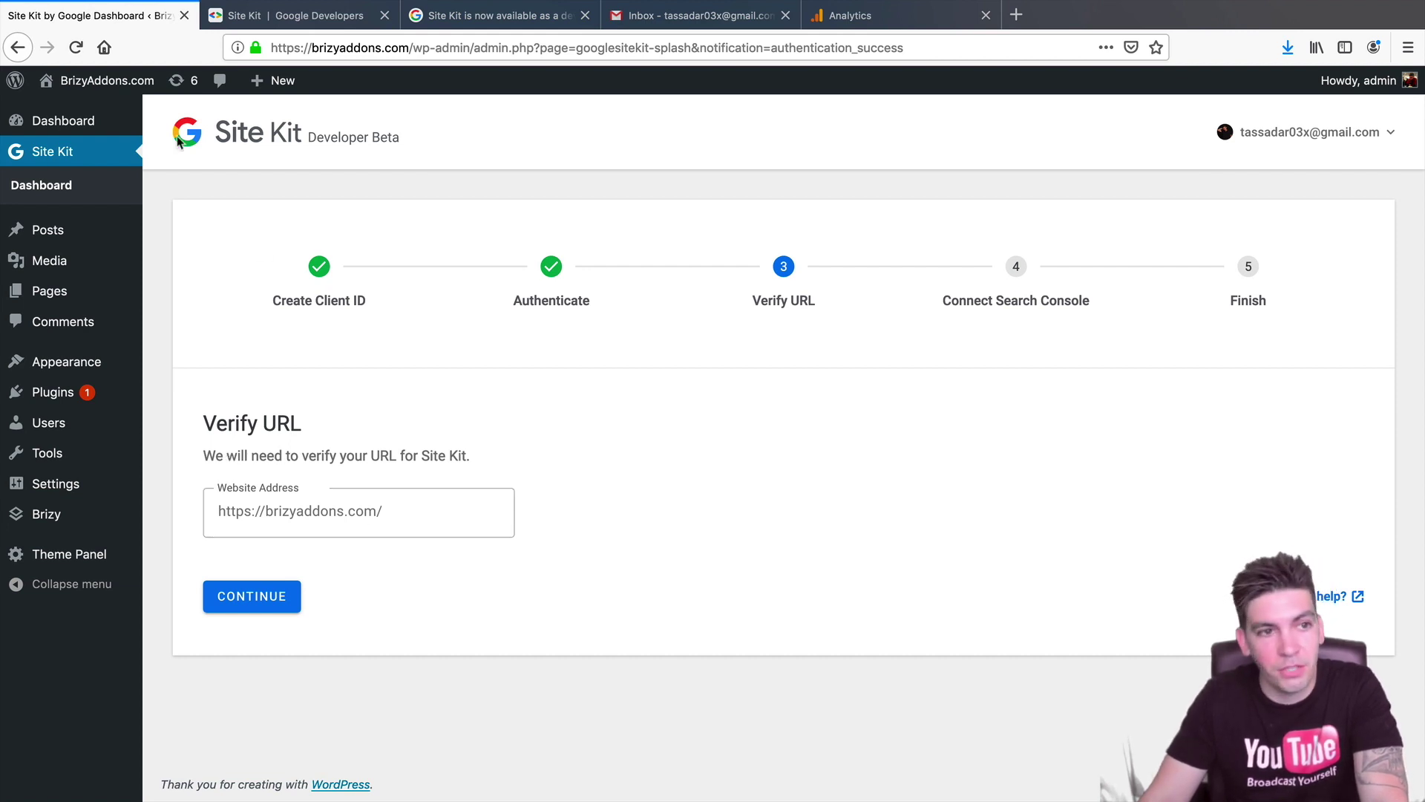
left_click(280, 594)
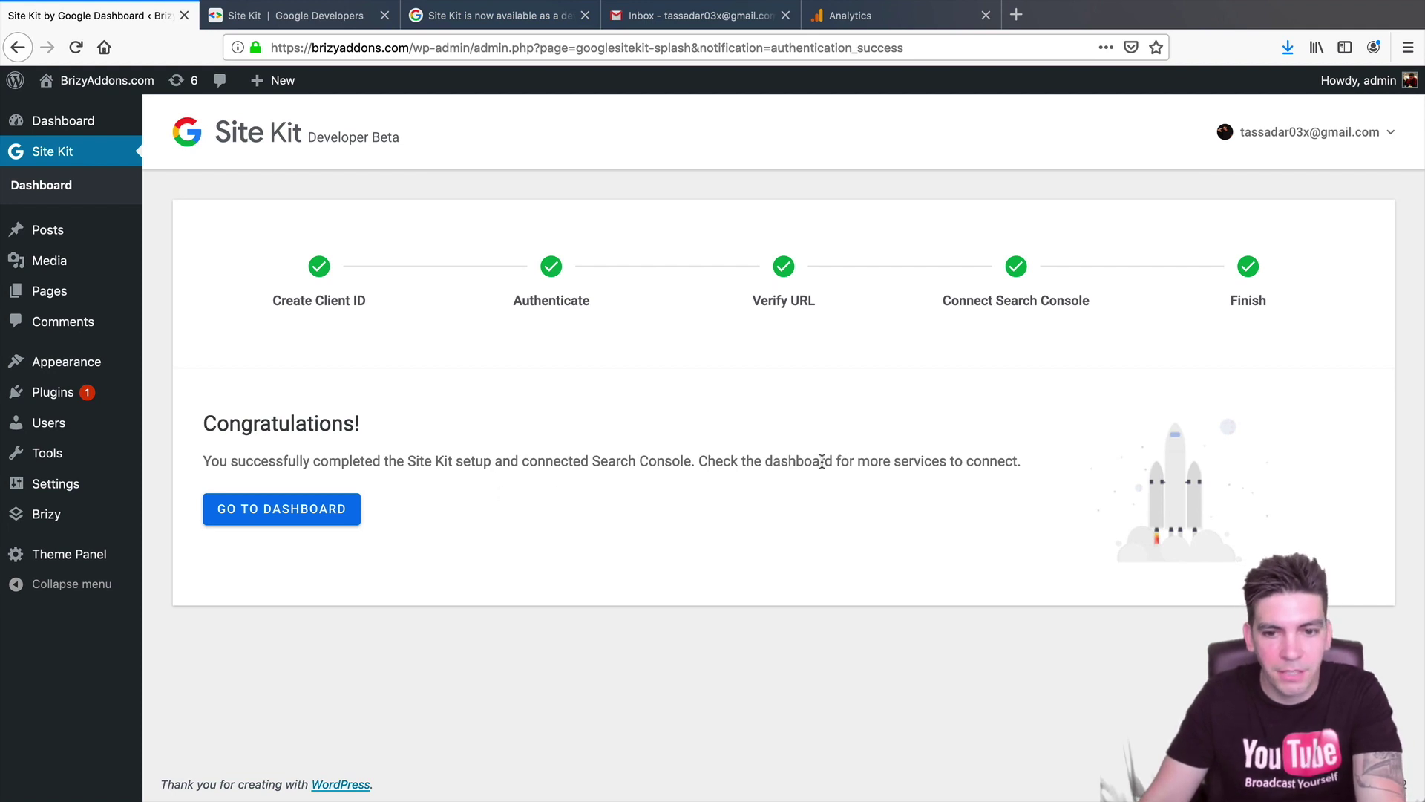
left_click(313, 515)
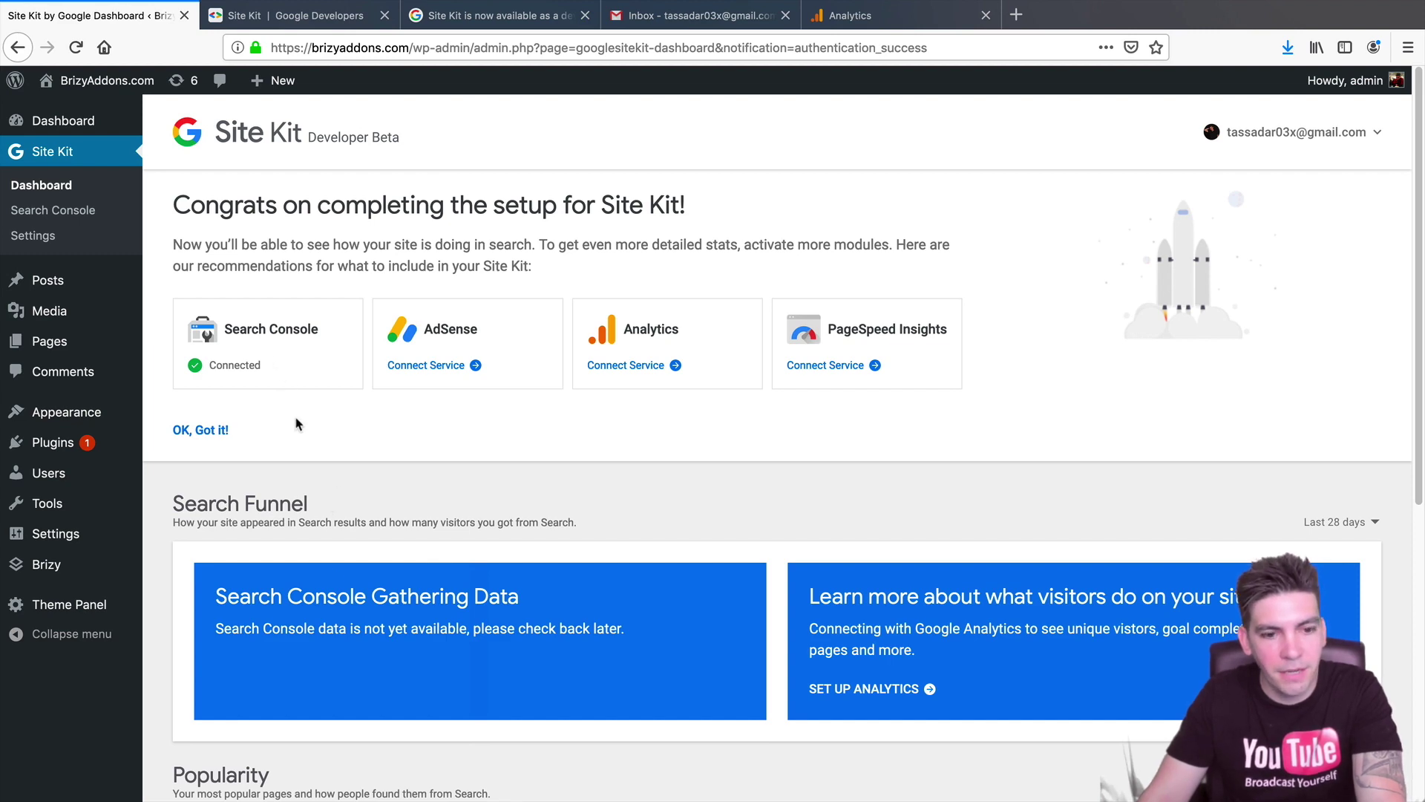
Scroll through the Site Kit dashboard's Search Funnel and Popularity panels, both gathering data
scroll(321, 487, "down", 4)
scroll(322, 468, "down", 4)
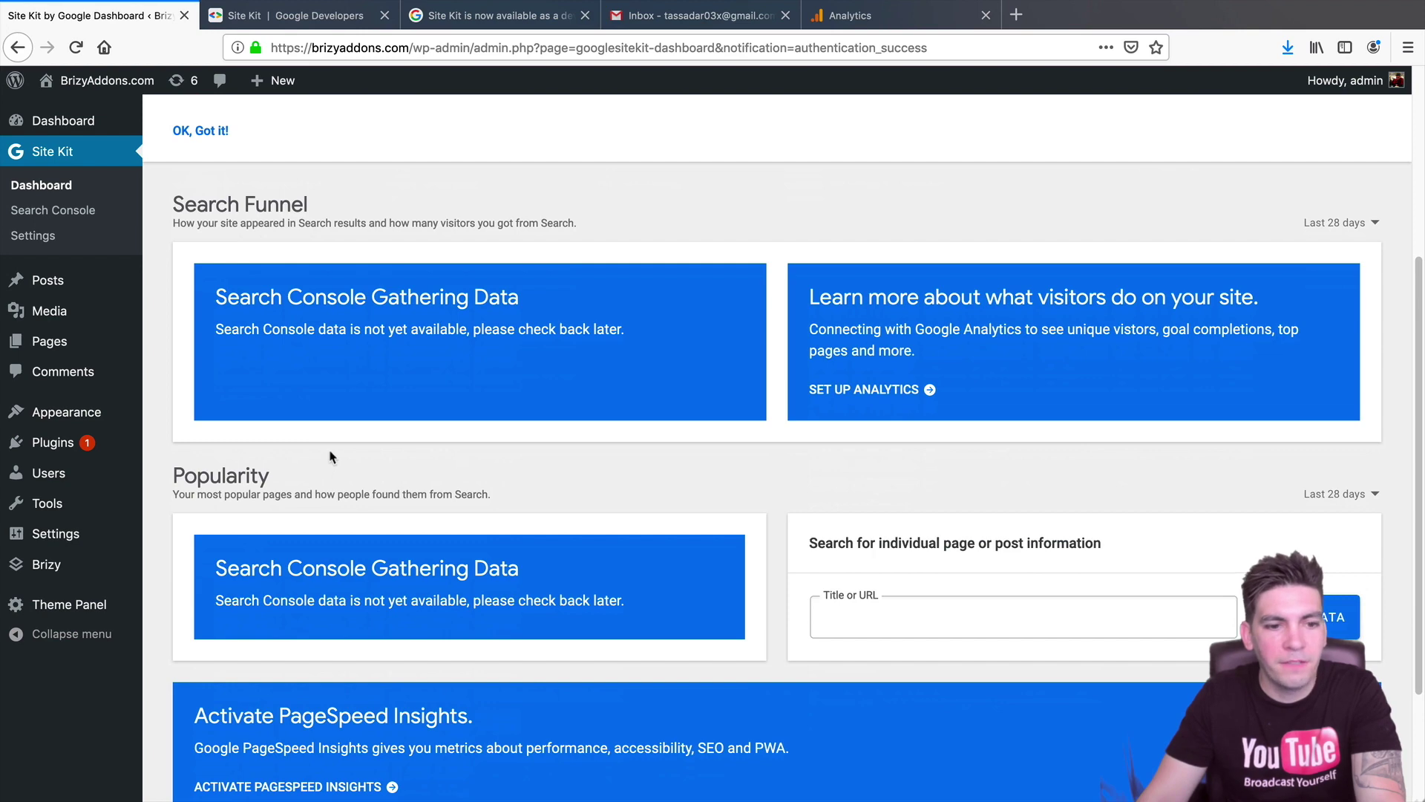
scroll(336, 457, "up", 8)
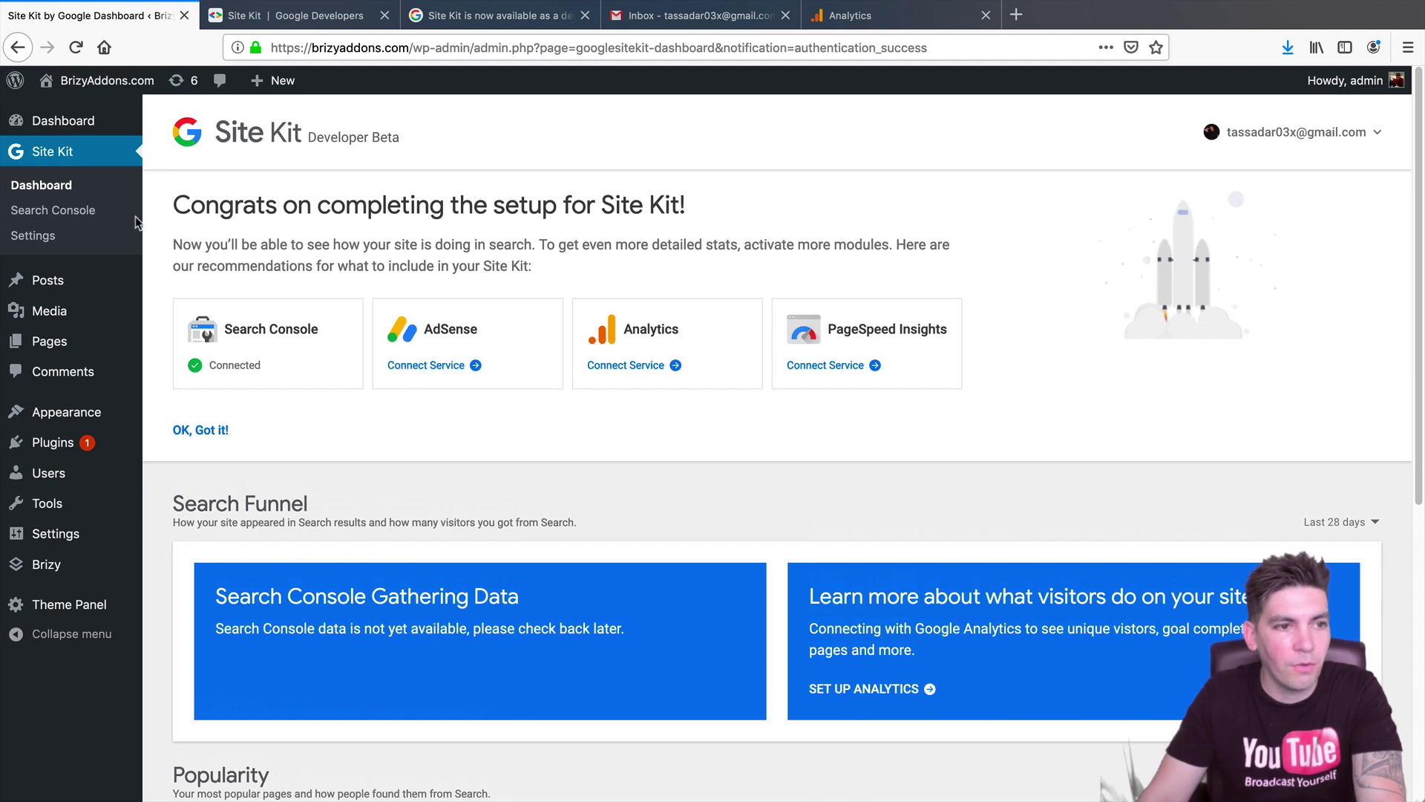
Start Analytics setup from the Connect More Services tab in Site Kit Settings
left_click(52, 239)
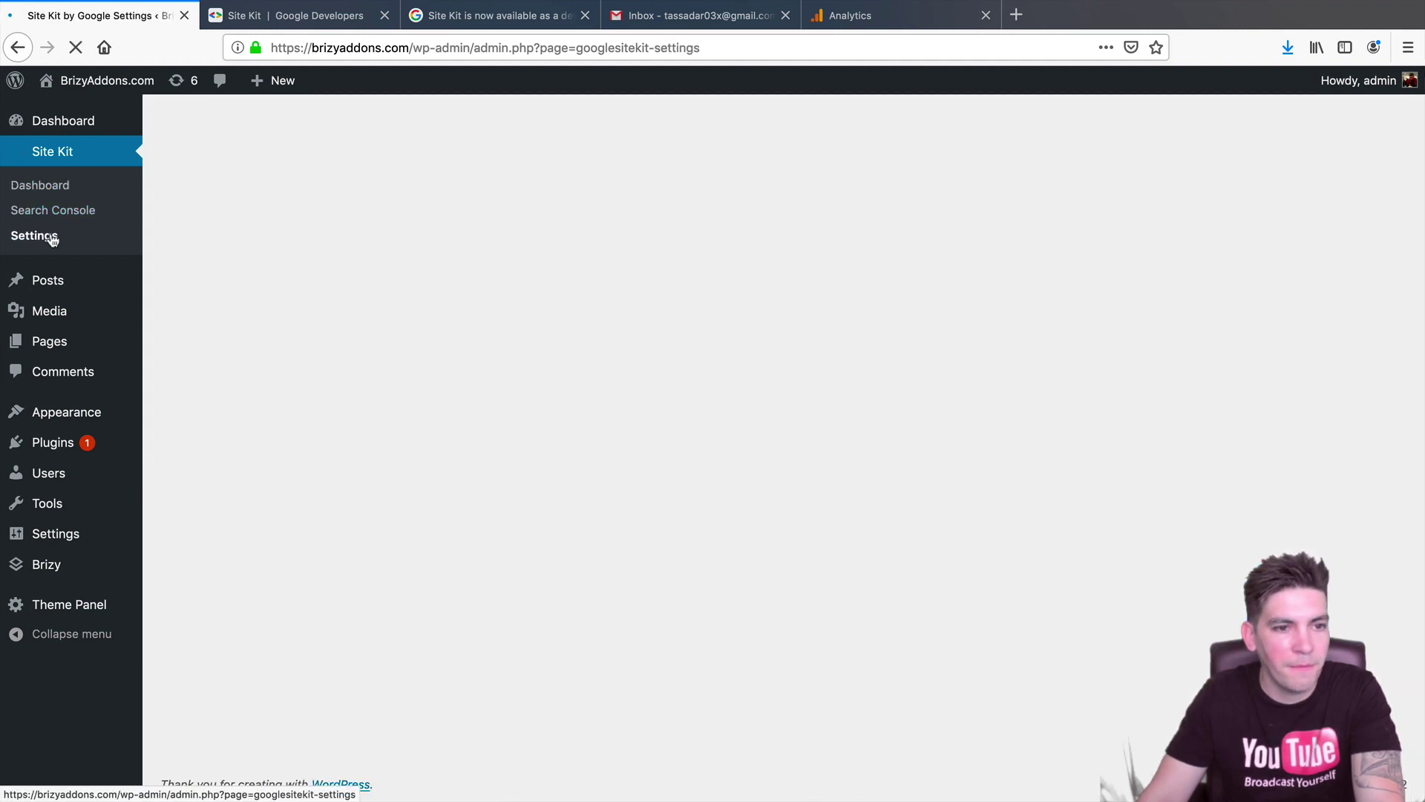
left_click(793, 272)
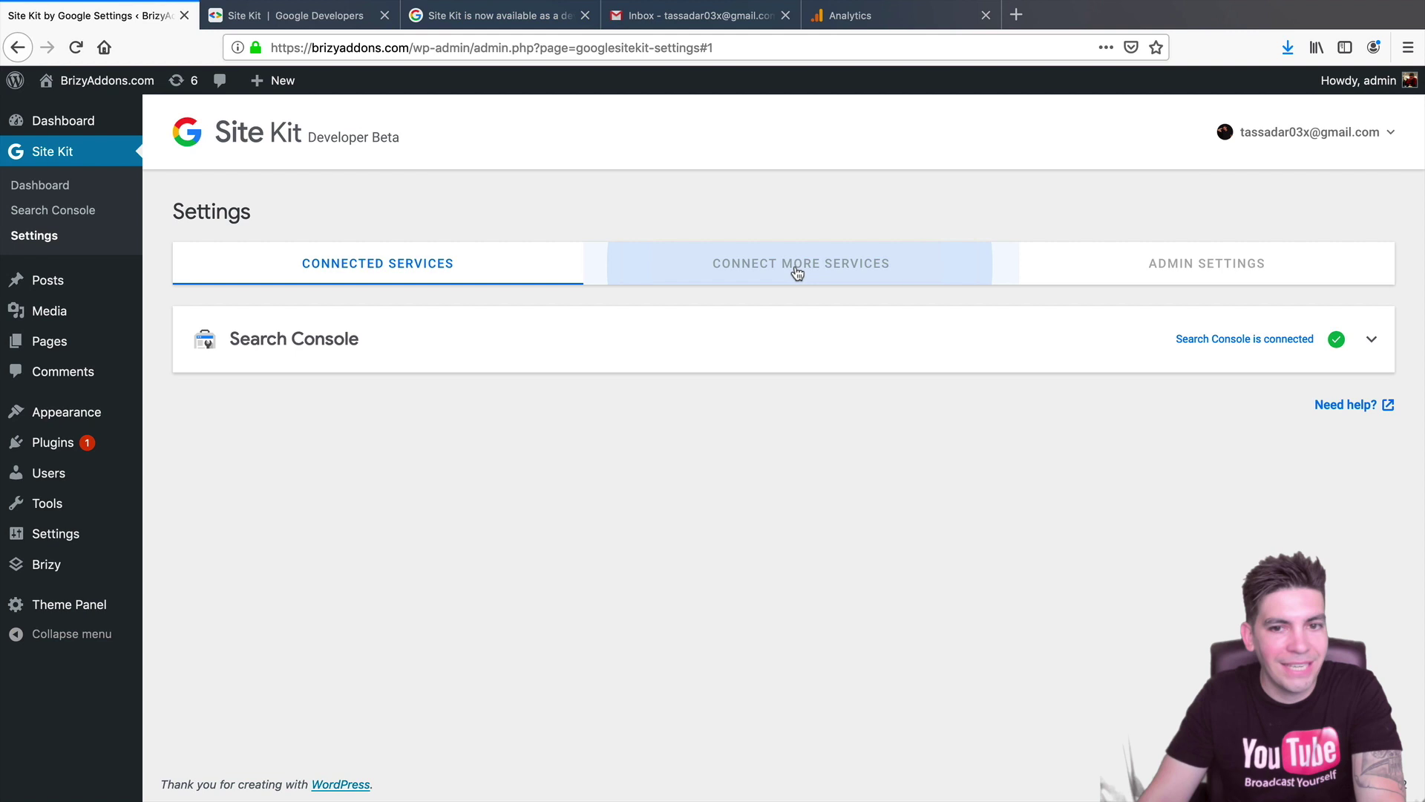
scroll(542, 401, "down", 1)
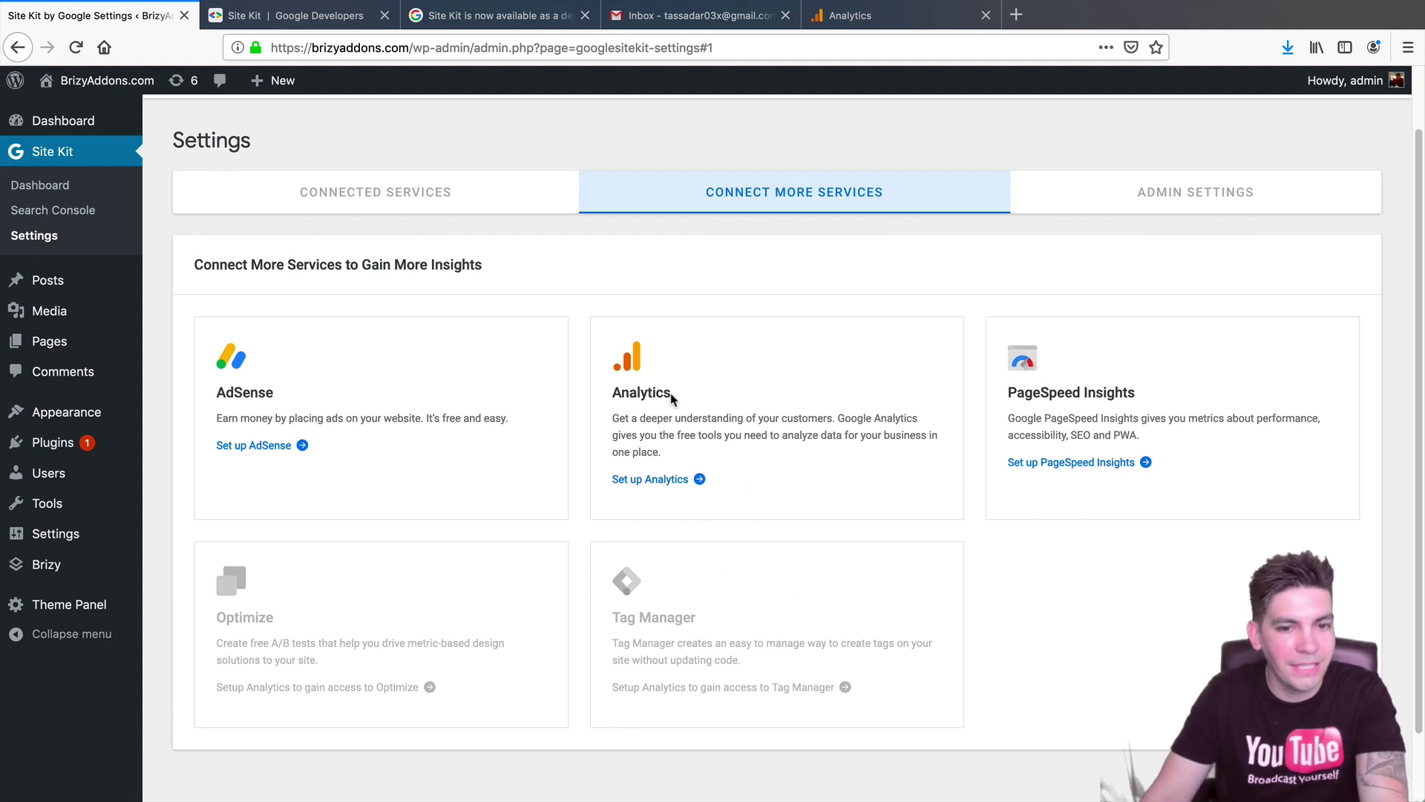
left_click_drag(673, 394, 620, 394)
double_click(250, 391)
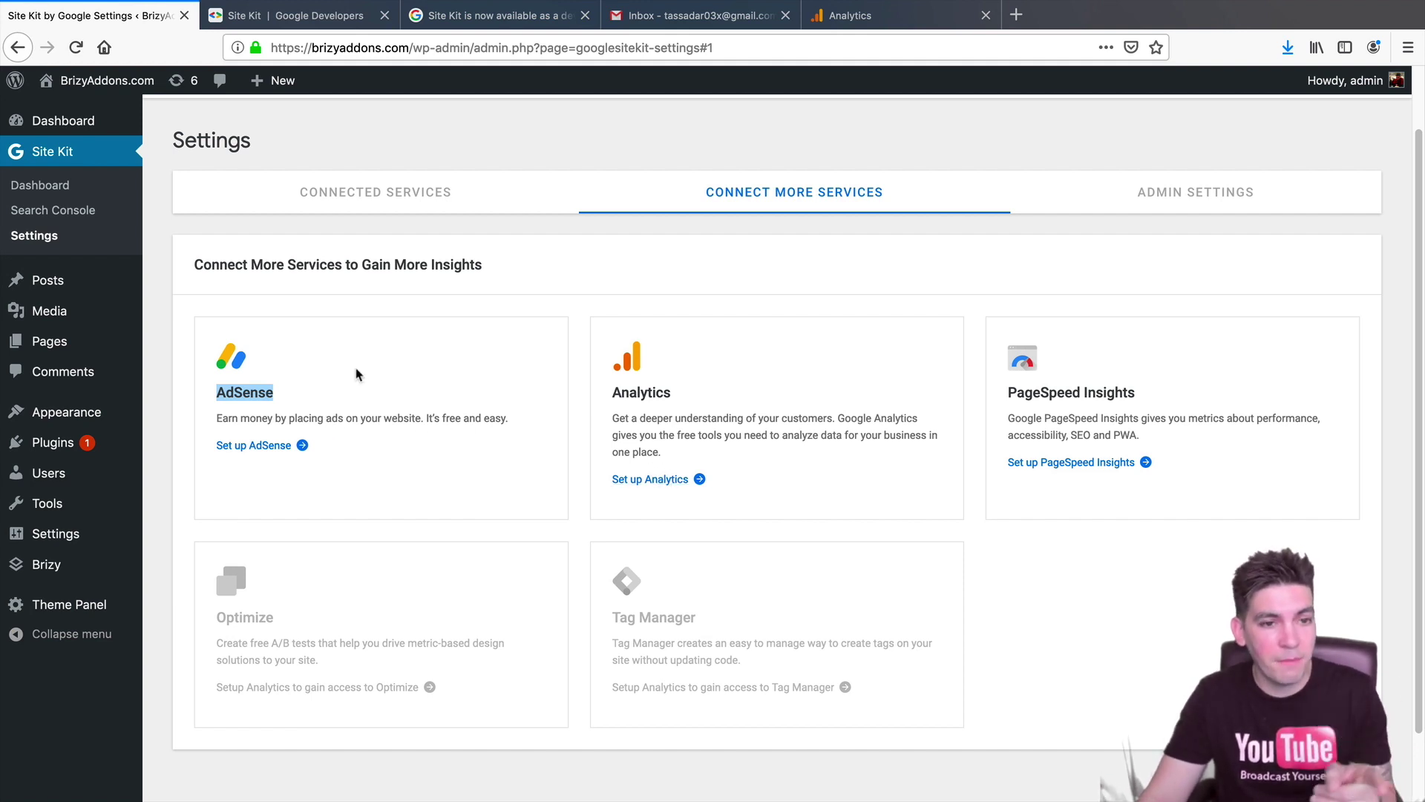
left_click(440, 416)
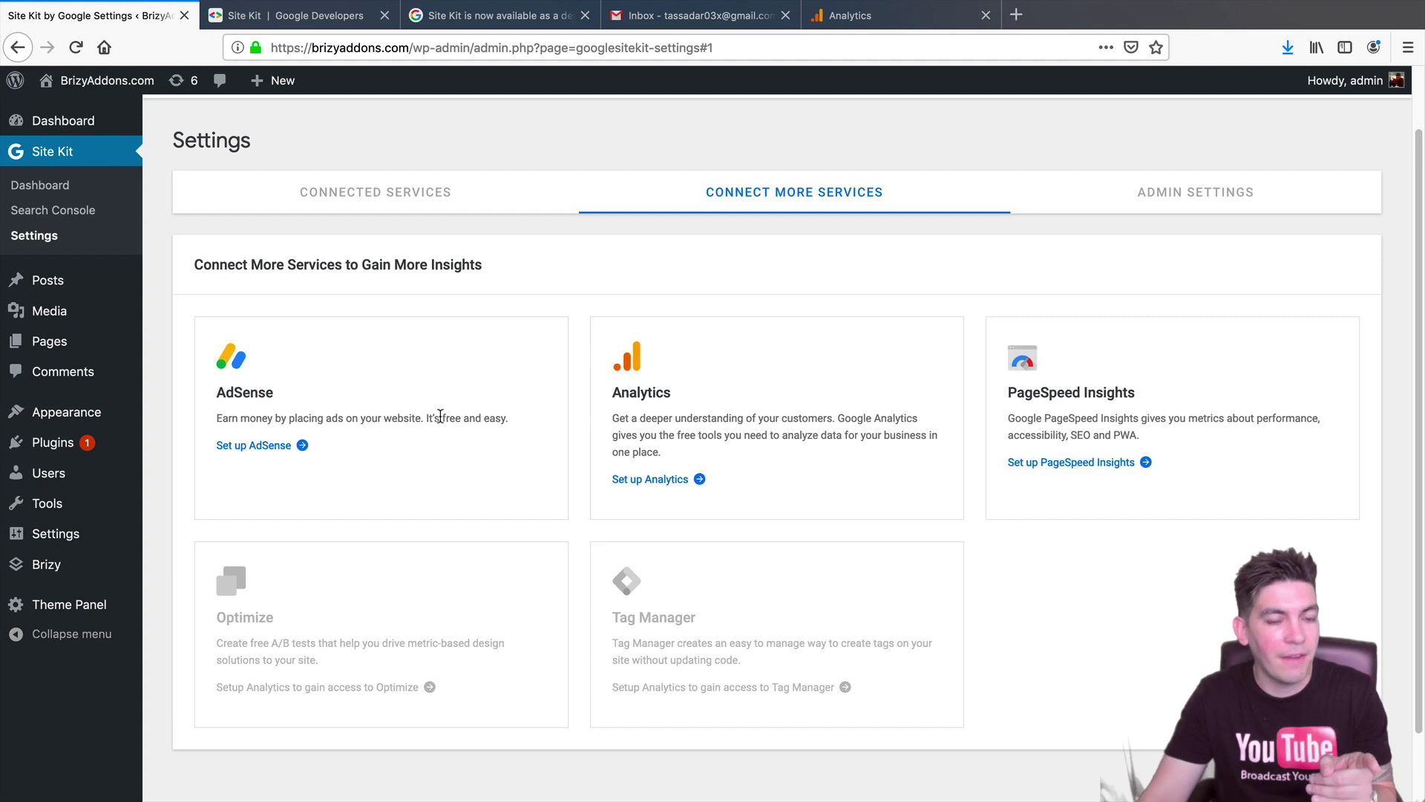
left_click(661, 483)
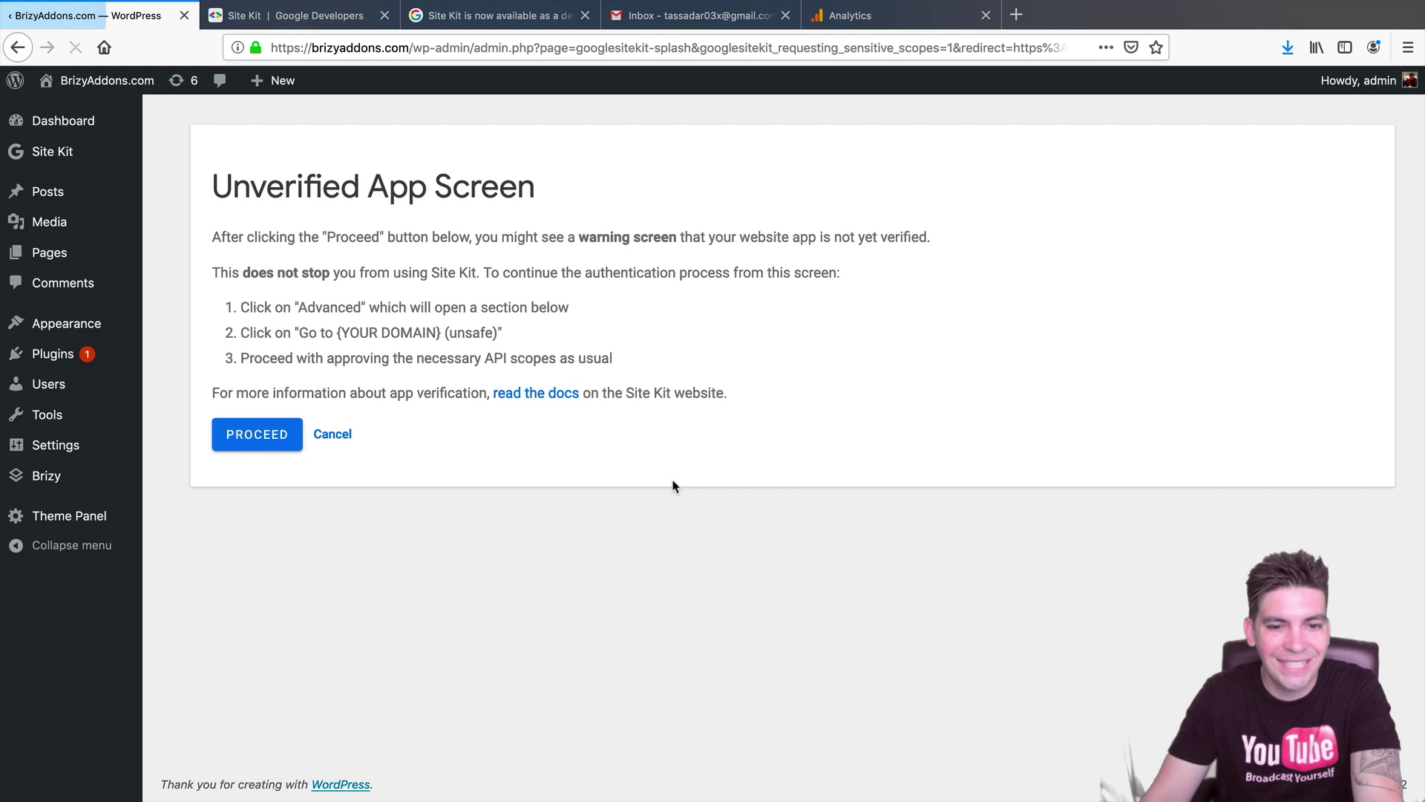
Choose the Google account and proceed past the warning to the unverified brizyaddons.com app
left_click(245, 436)
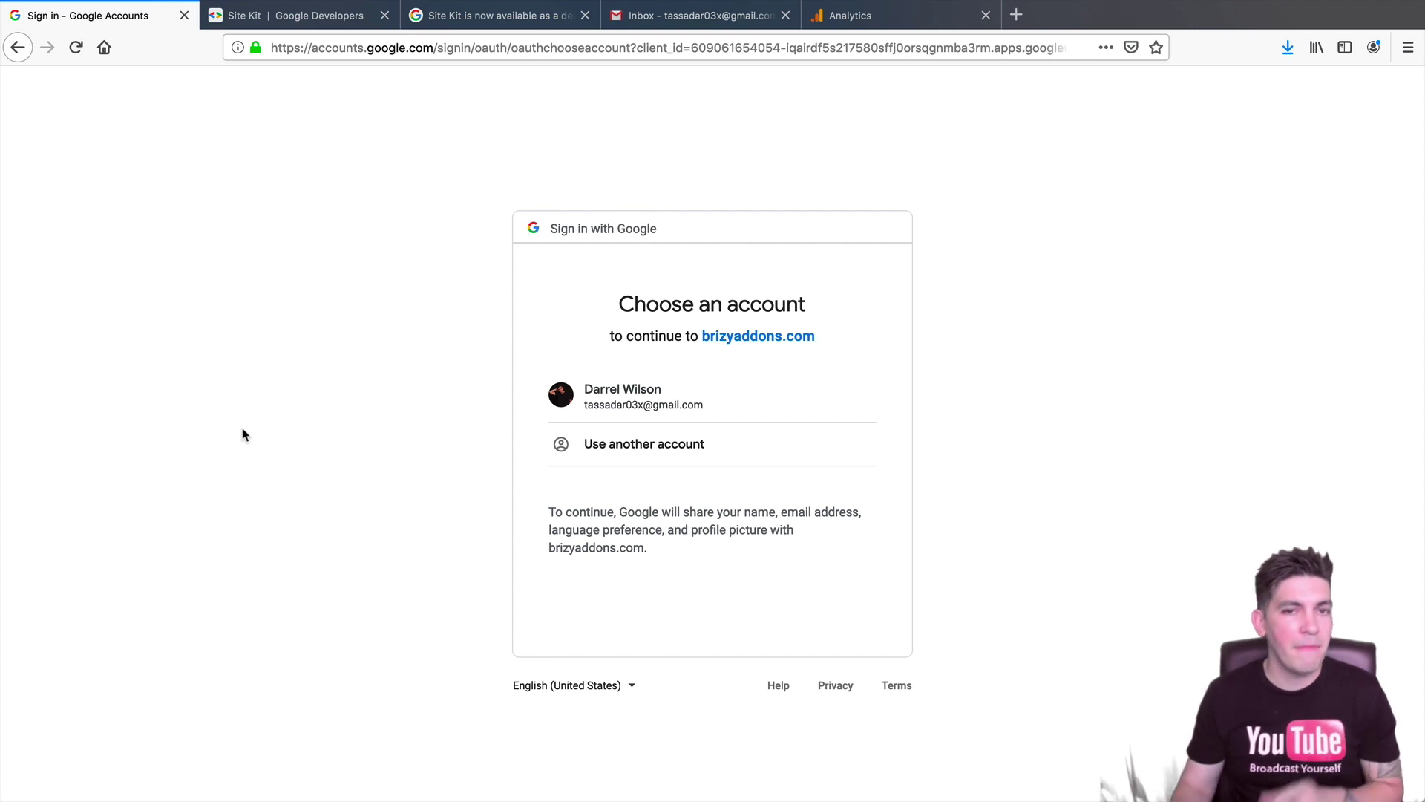
left_click(600, 409)
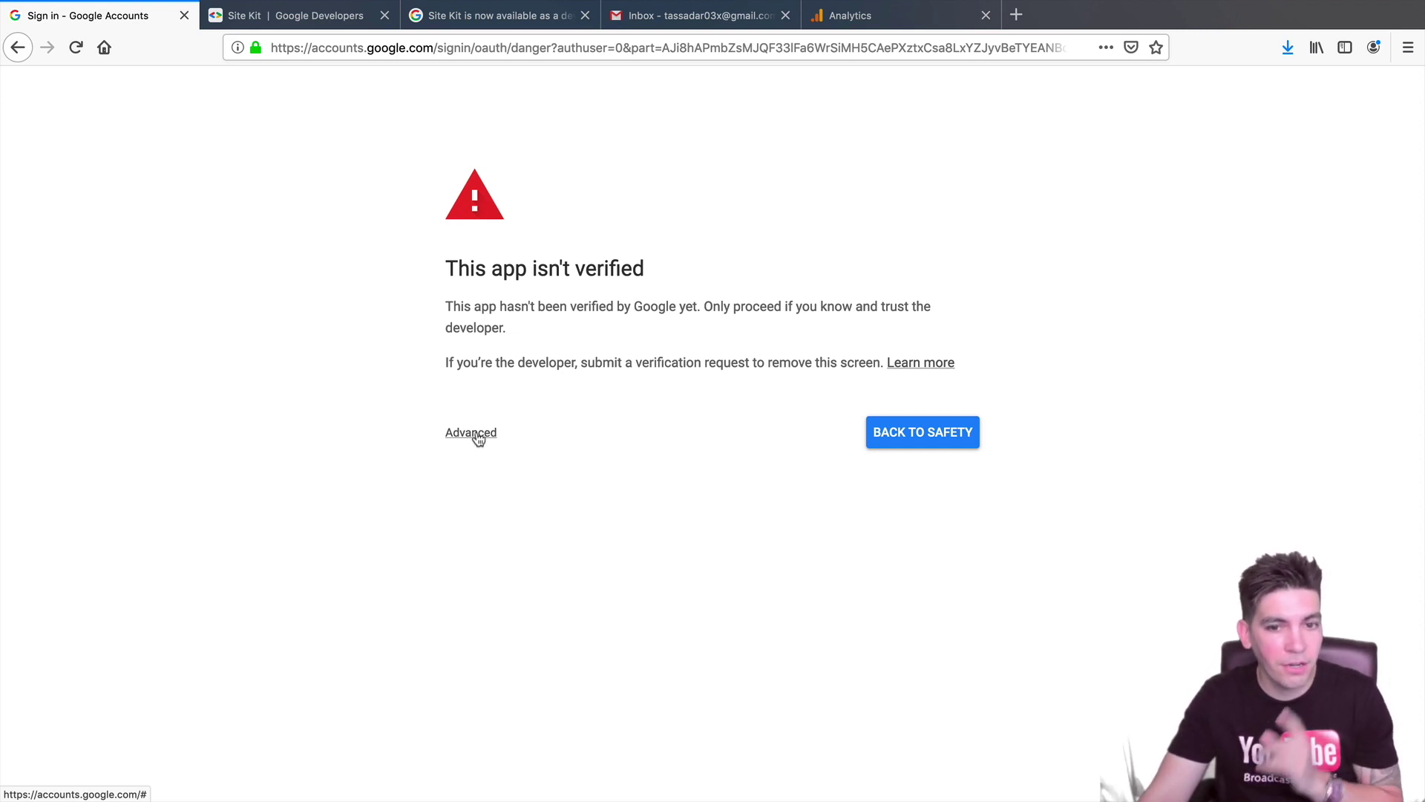
left_click(477, 437)
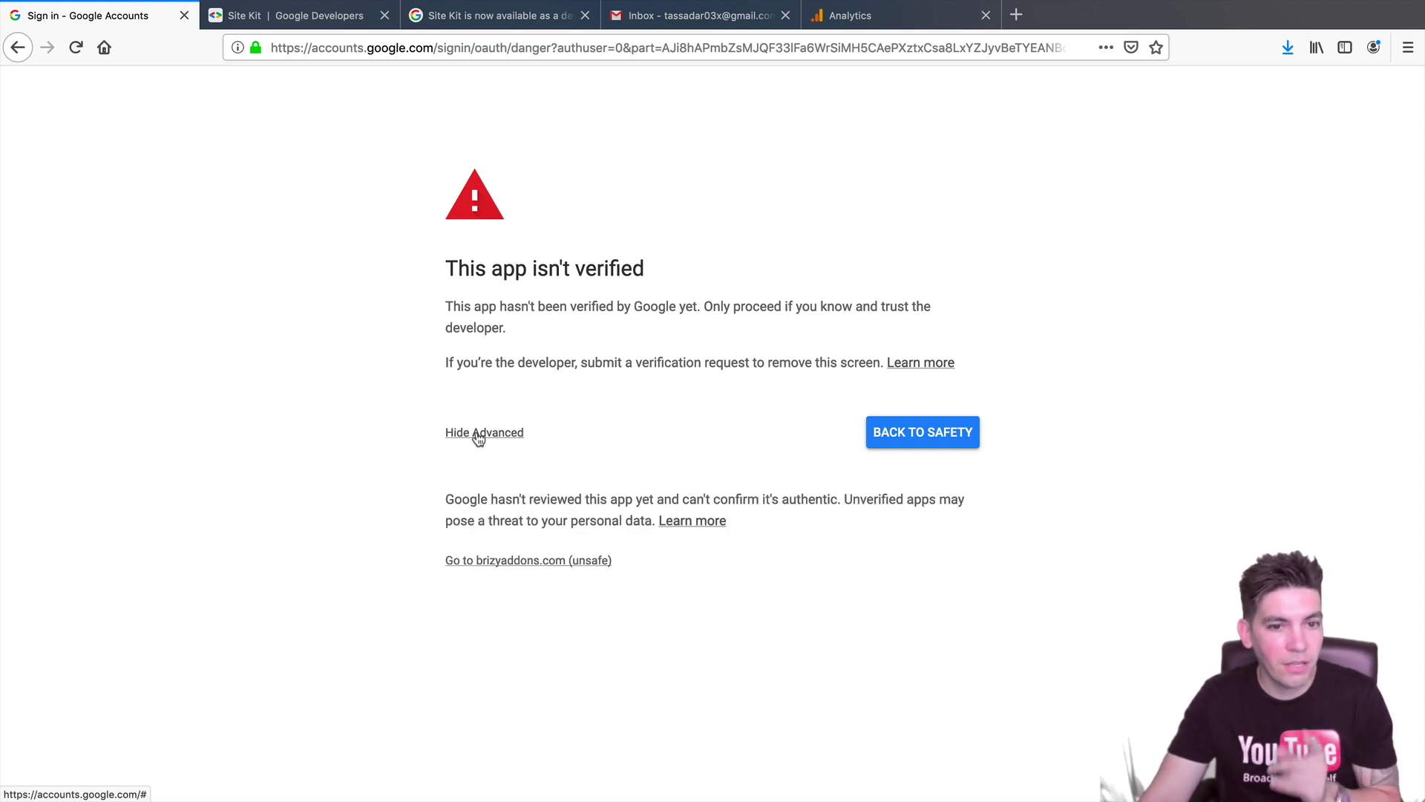
left_click(489, 562)
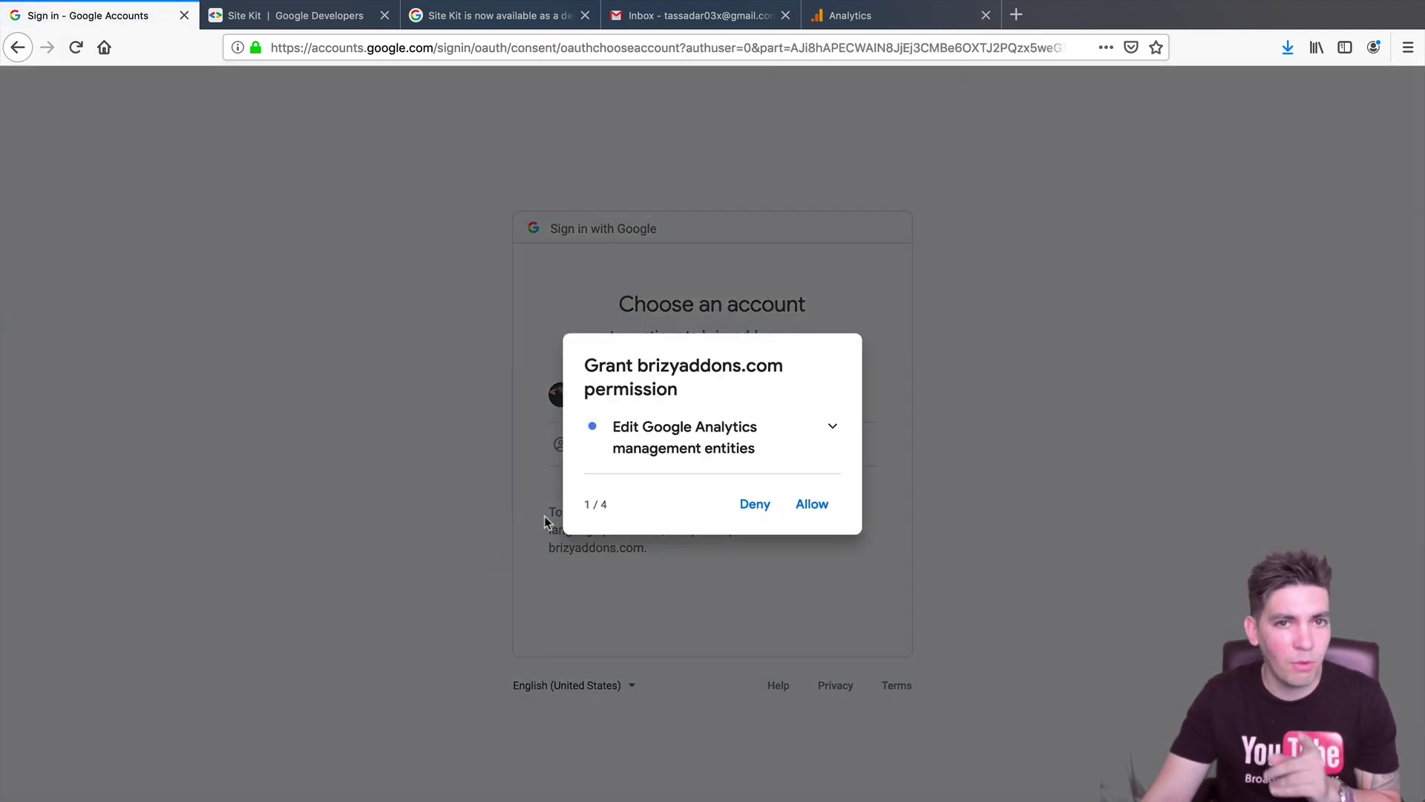
Allow all four Google Analytics permissions and confirm the chosen permissions
left_click(822, 511)
left_click(825, 514)
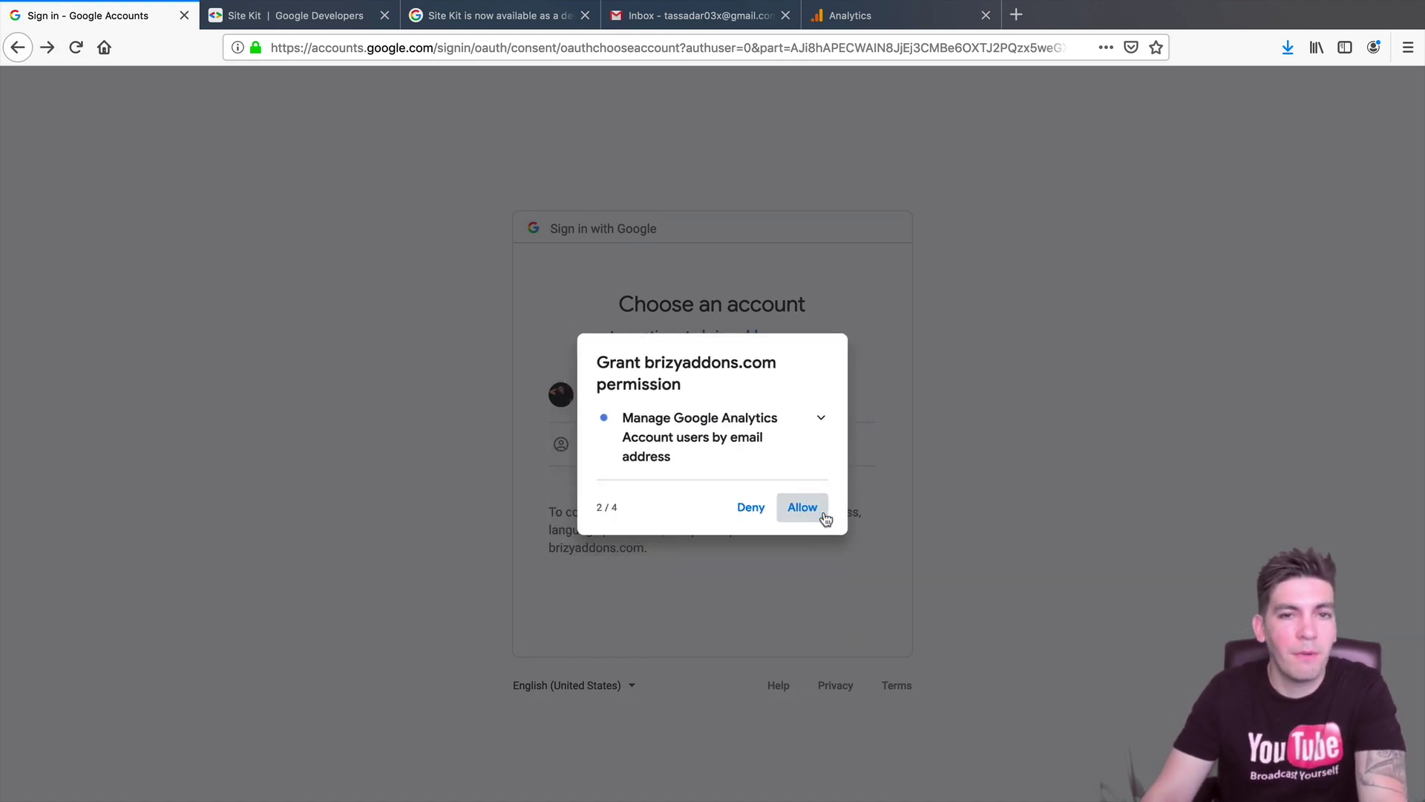
left_click(825, 514)
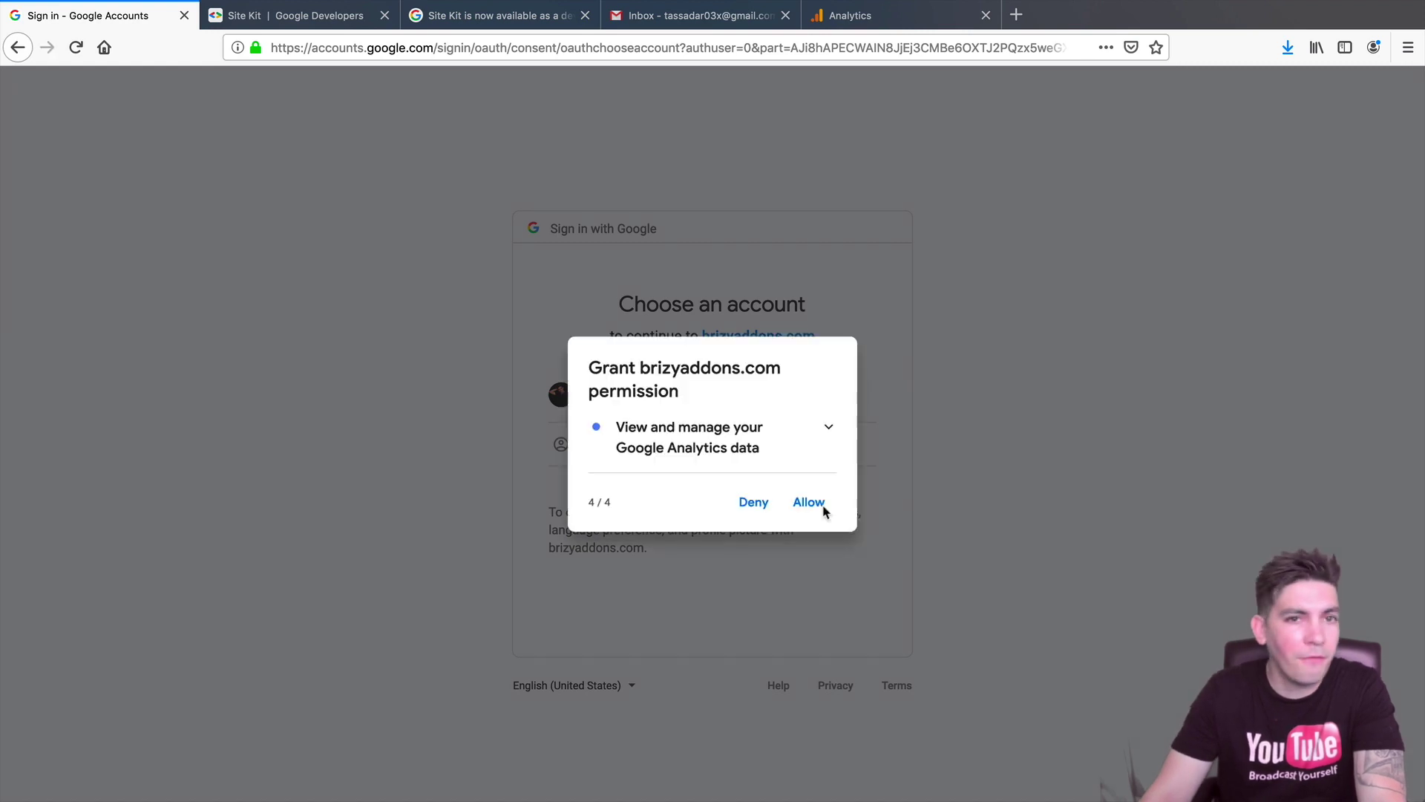
left_click(823, 511)
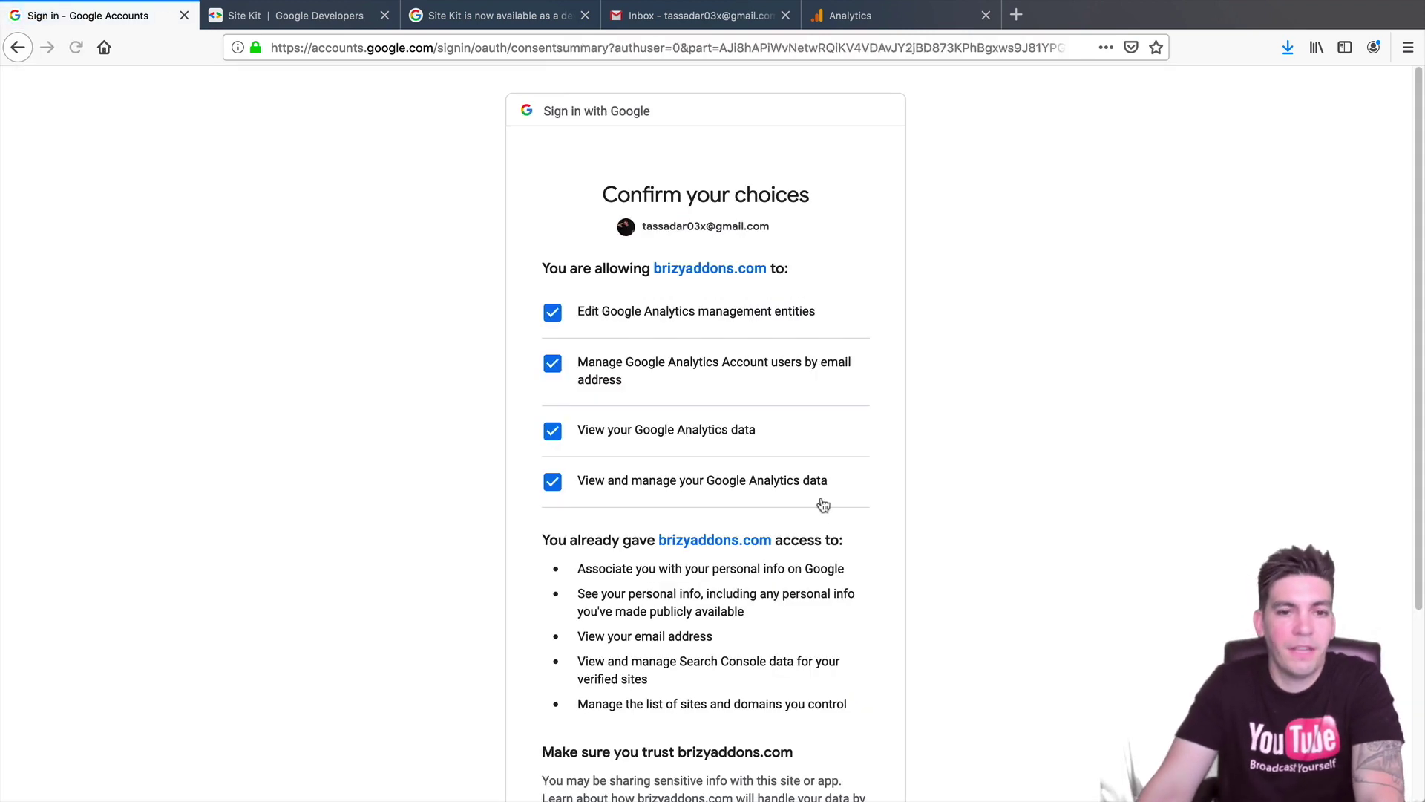
left_click(552, 316)
left_click(552, 317)
scroll(742, 519, "down", 5)
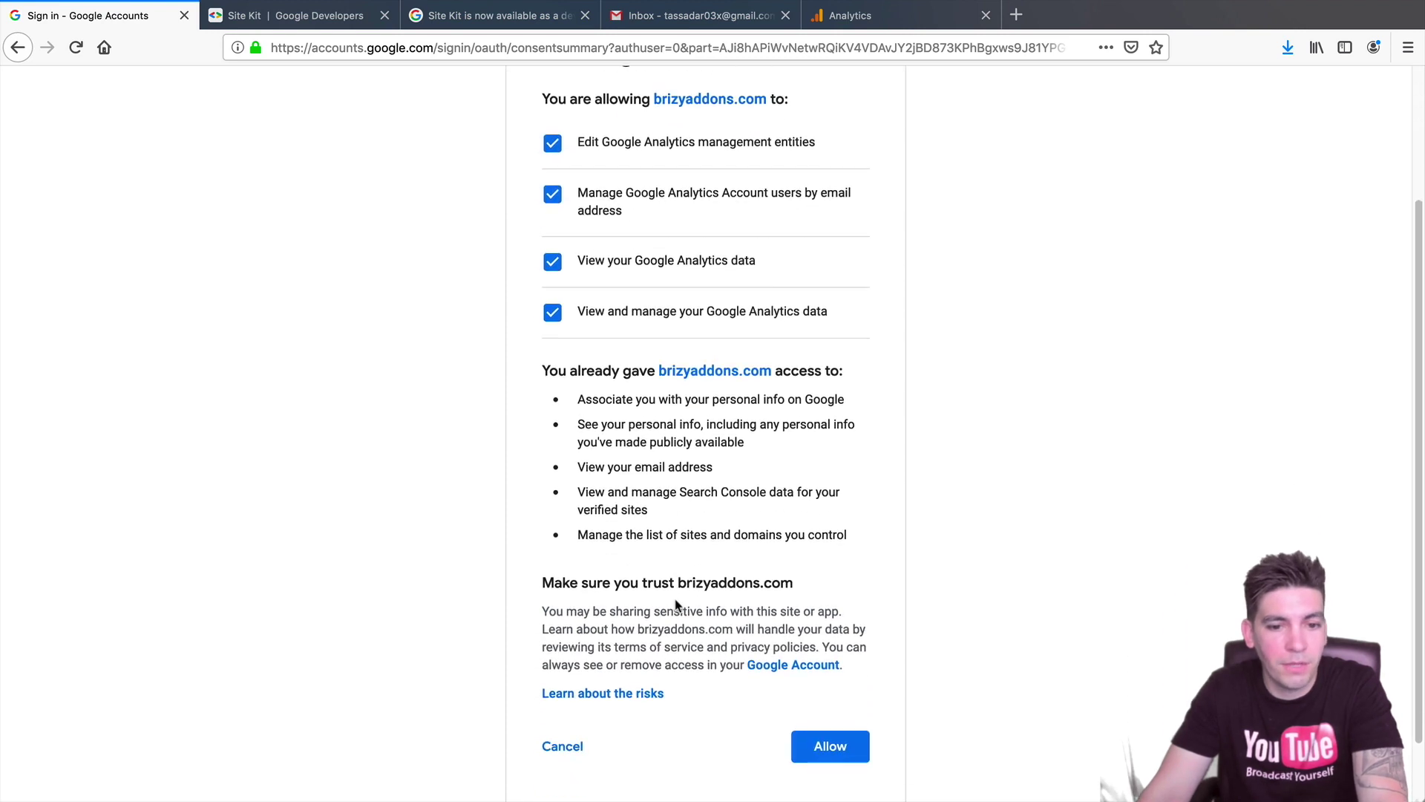
left_click(848, 677)
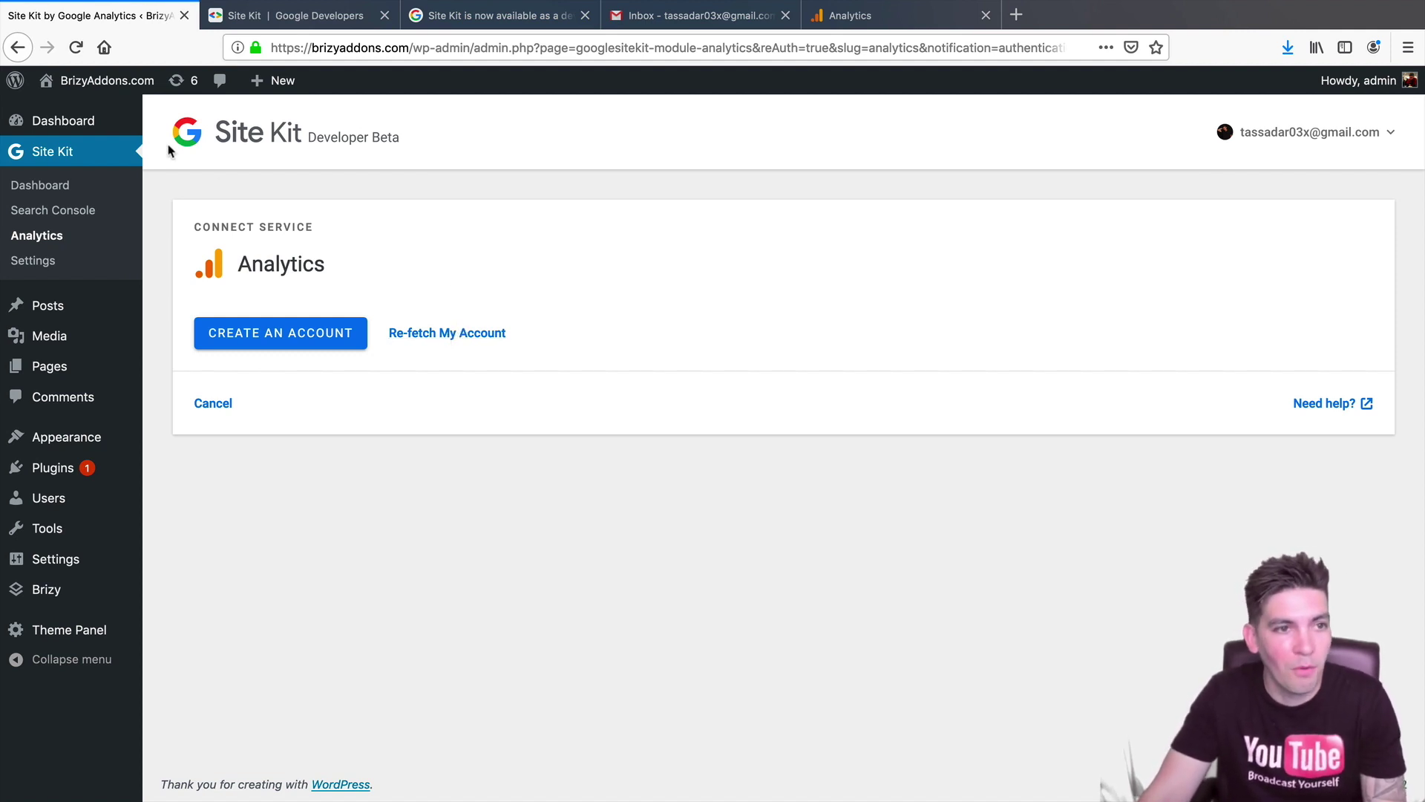
Reload, continue the incomplete Analytics module setup in Site Kit Settings, and choose Create an Account
left_click(75, 49)
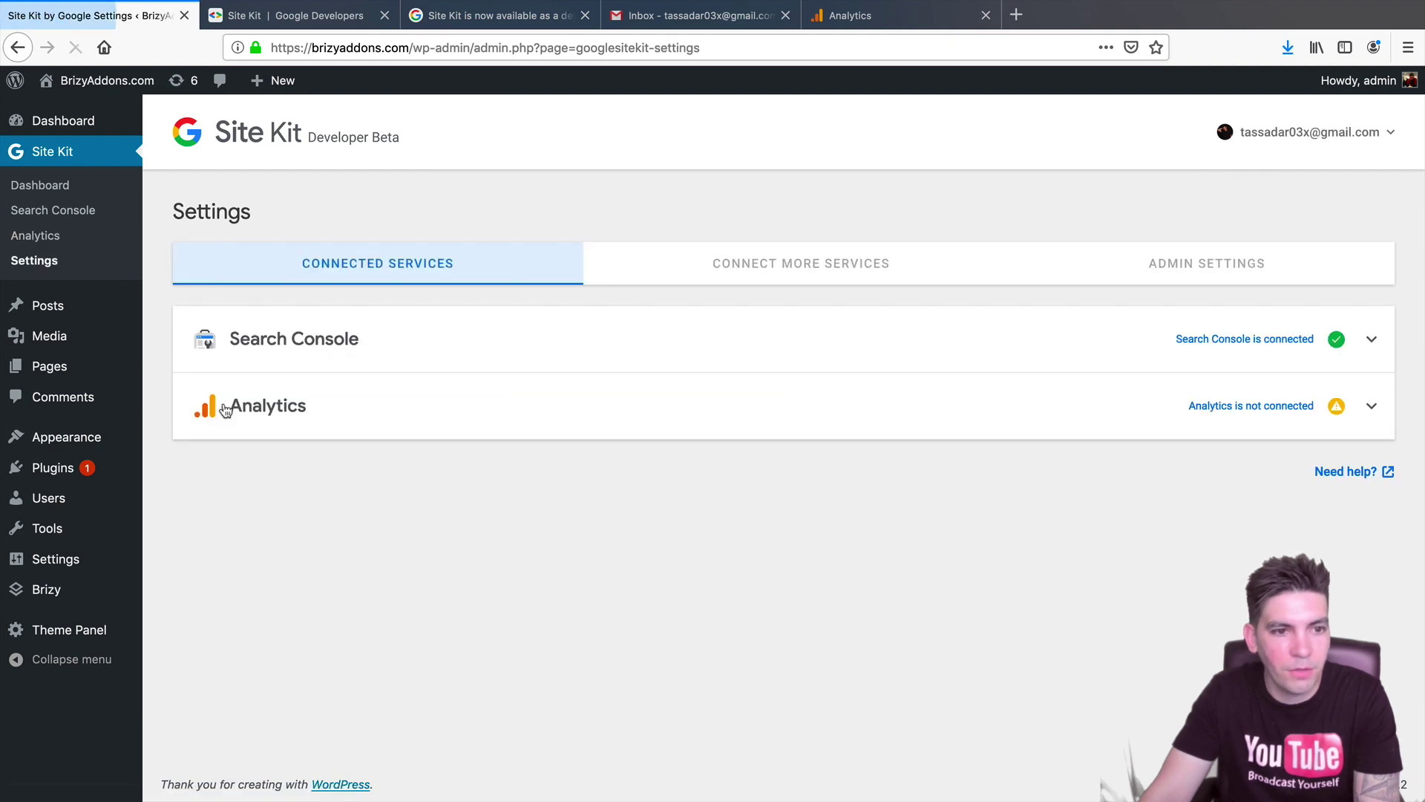
left_click(1371, 407)
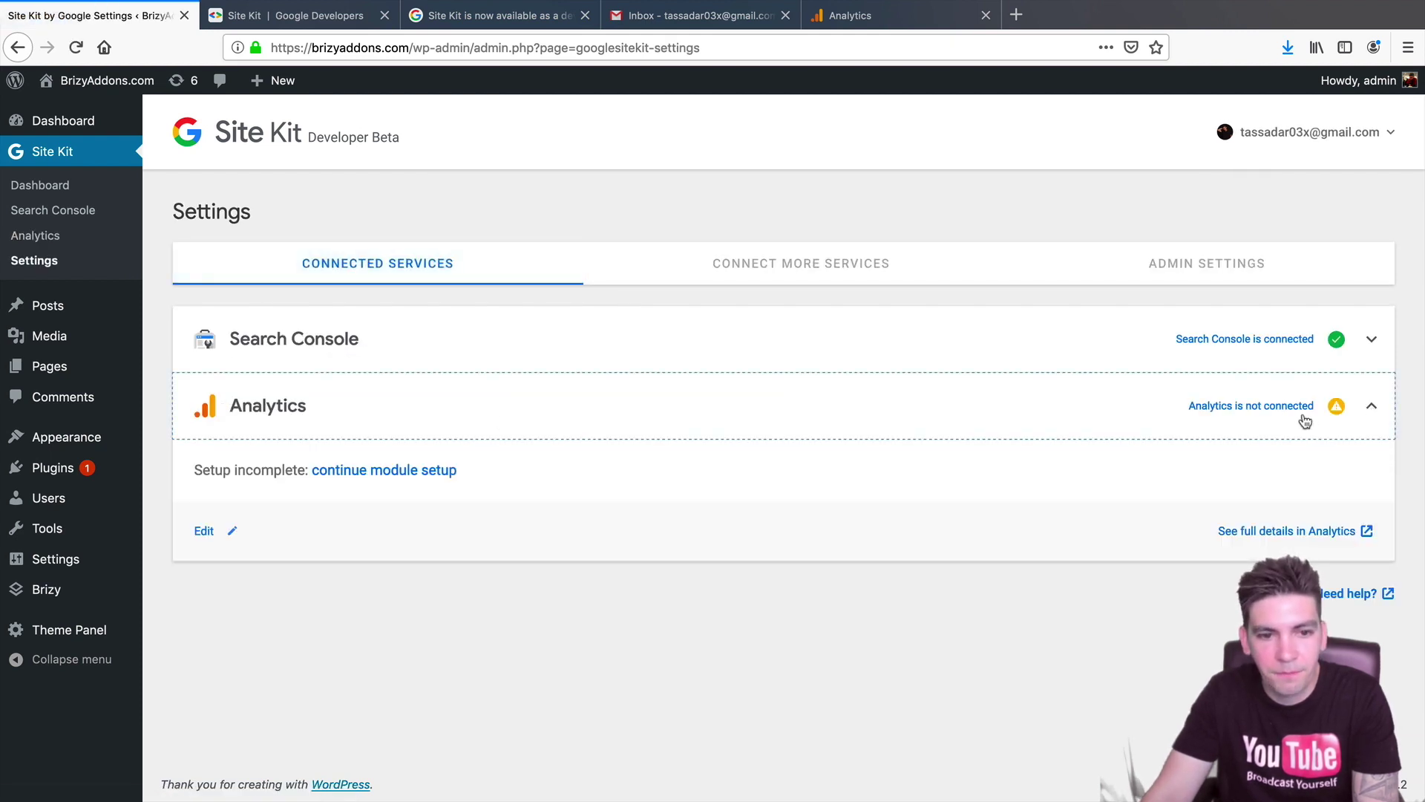
left_click(425, 479)
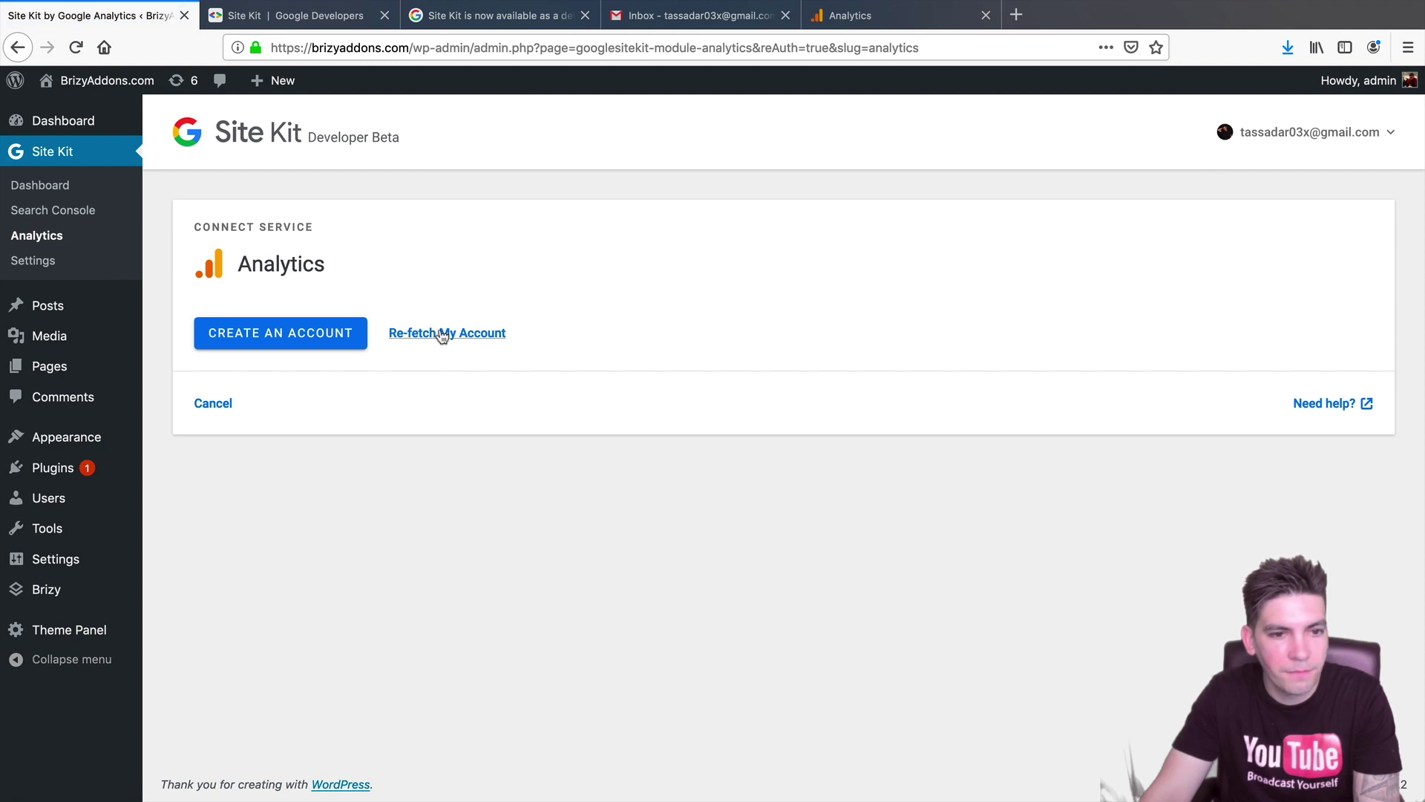
left_click(330, 336)
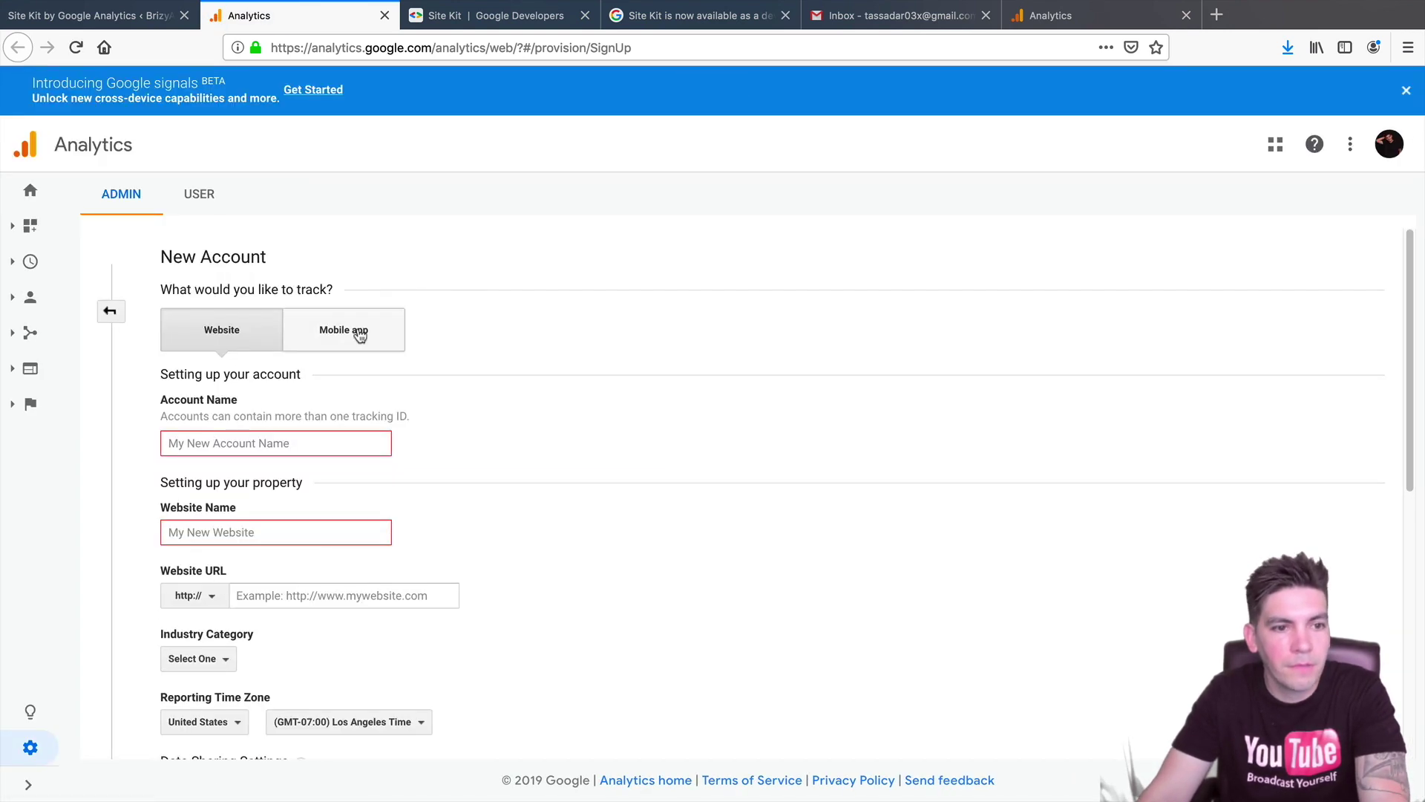
left_click(327, 444)
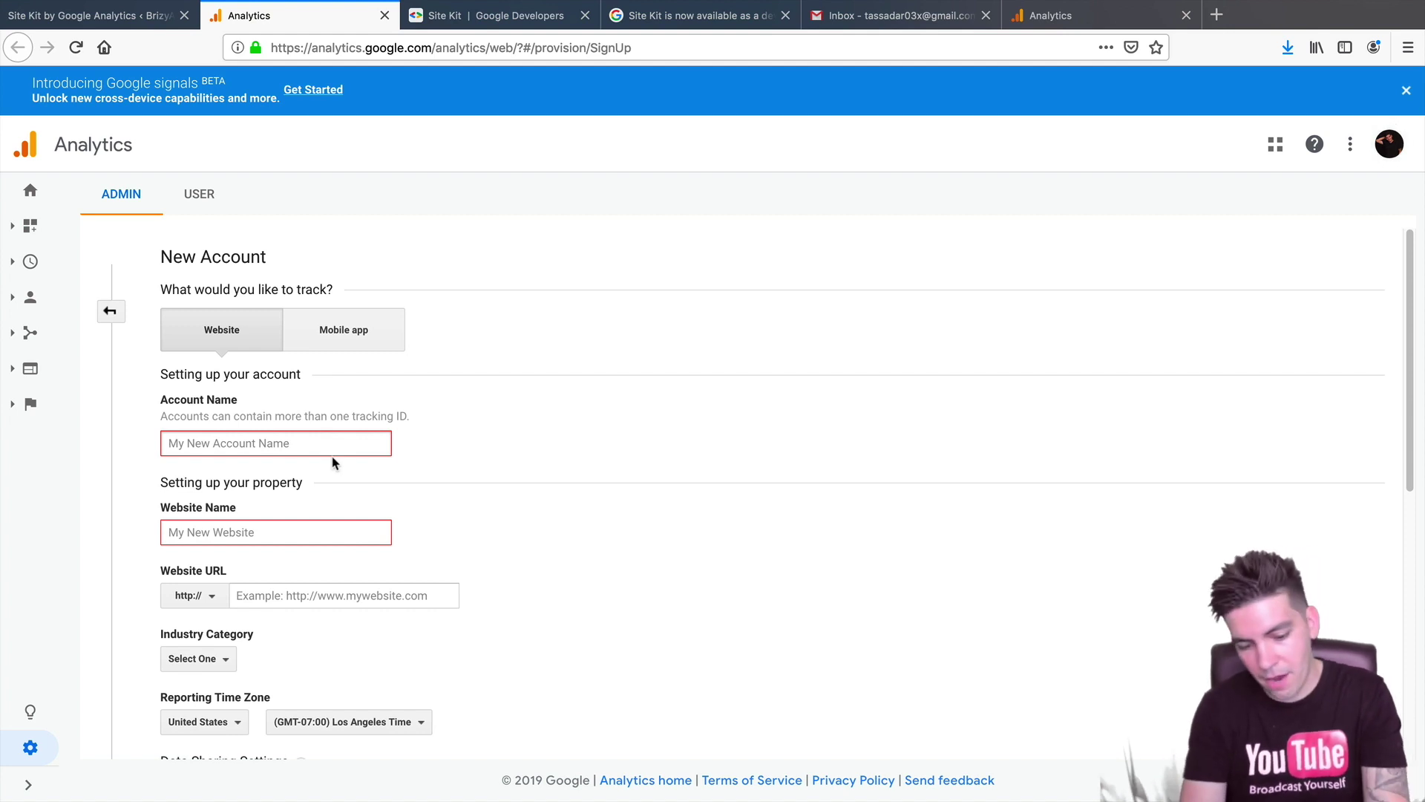
type("Brizy Addons")
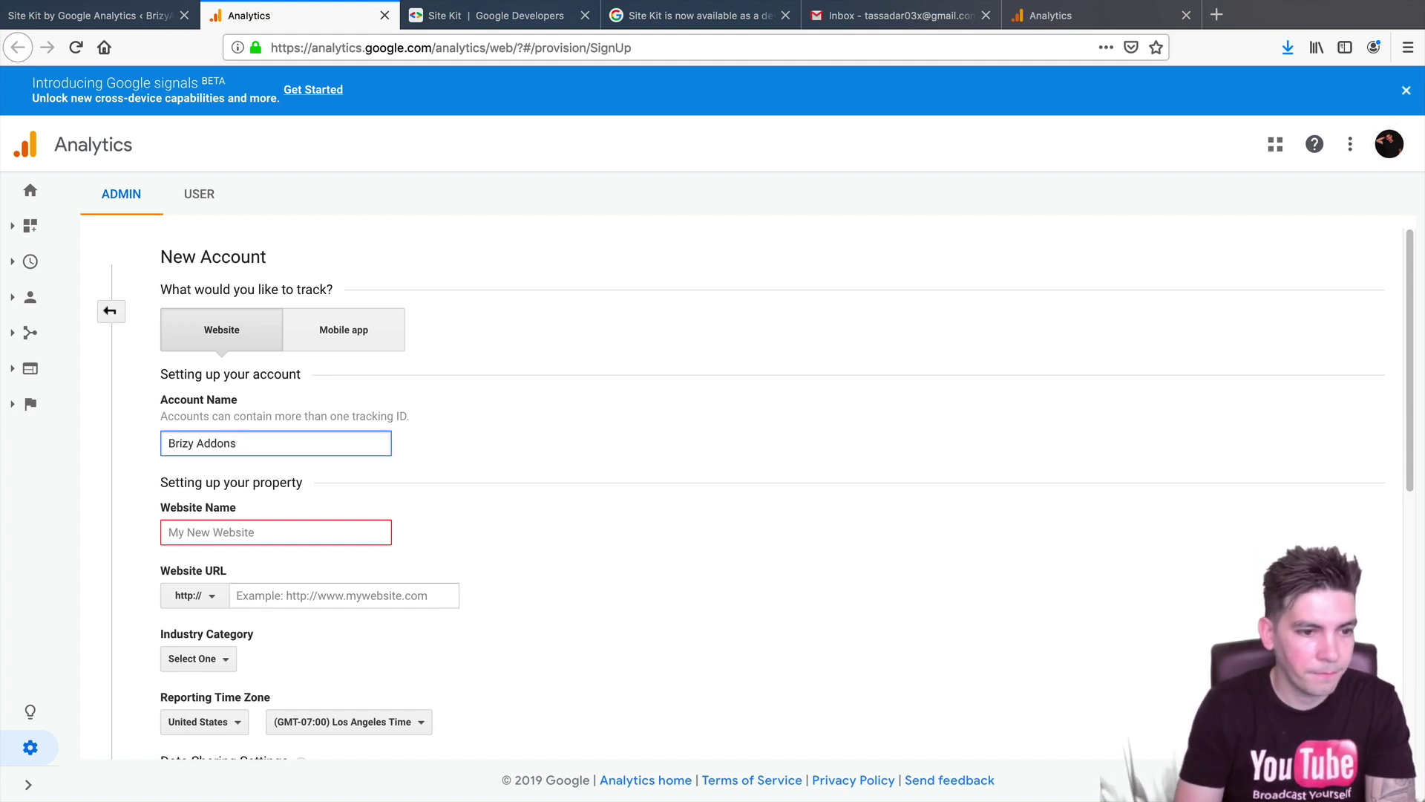
left_click(168, 533)
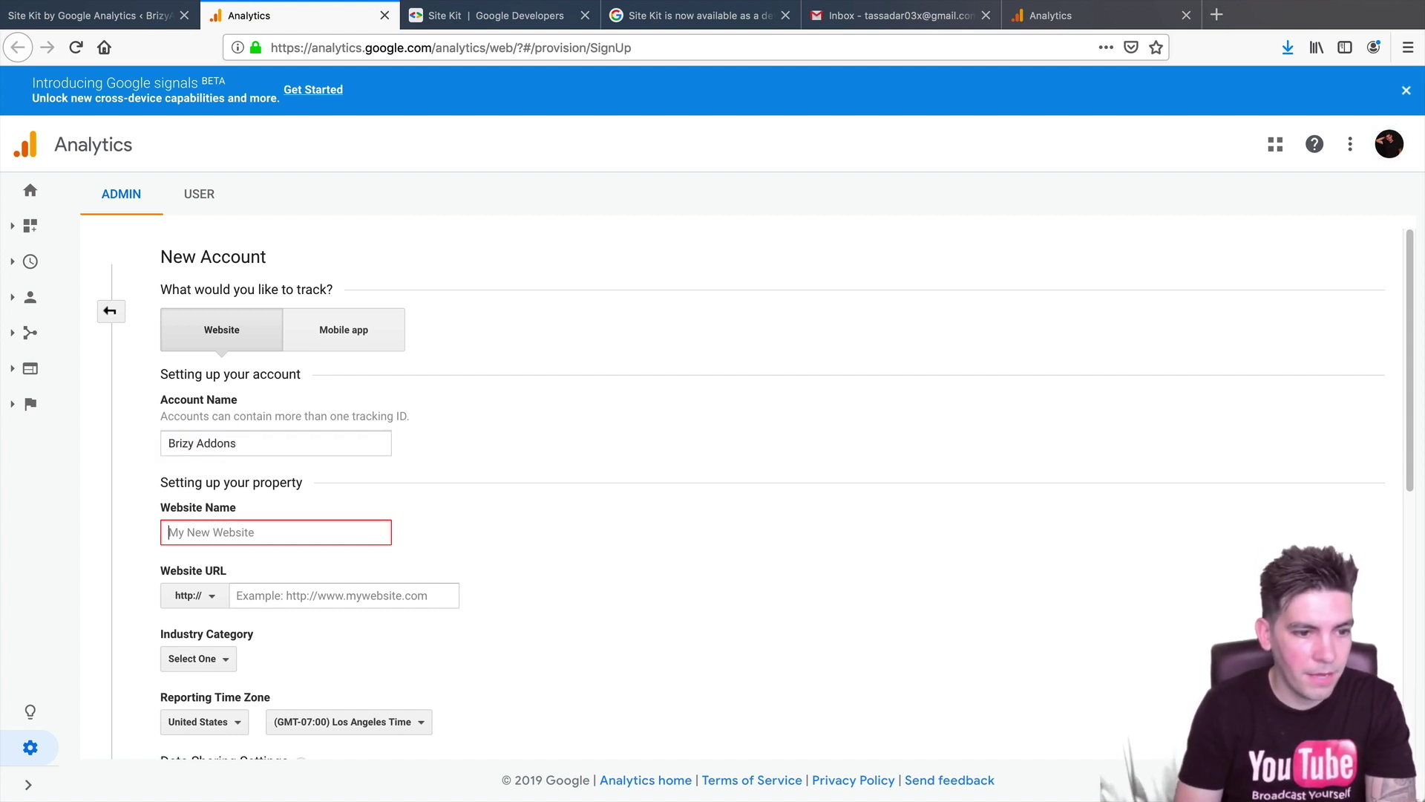
type("Brizy")
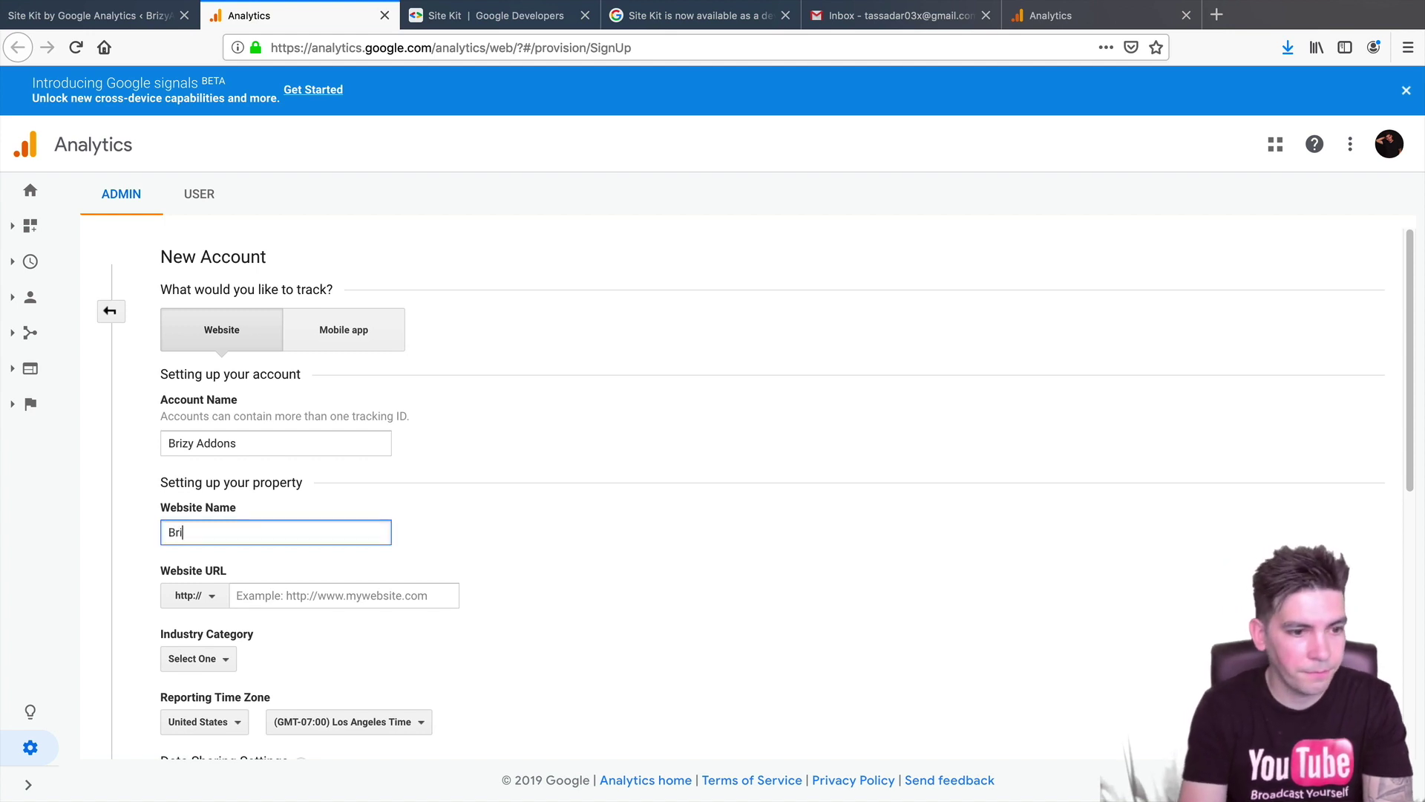
key("Tab")
key("Tab")
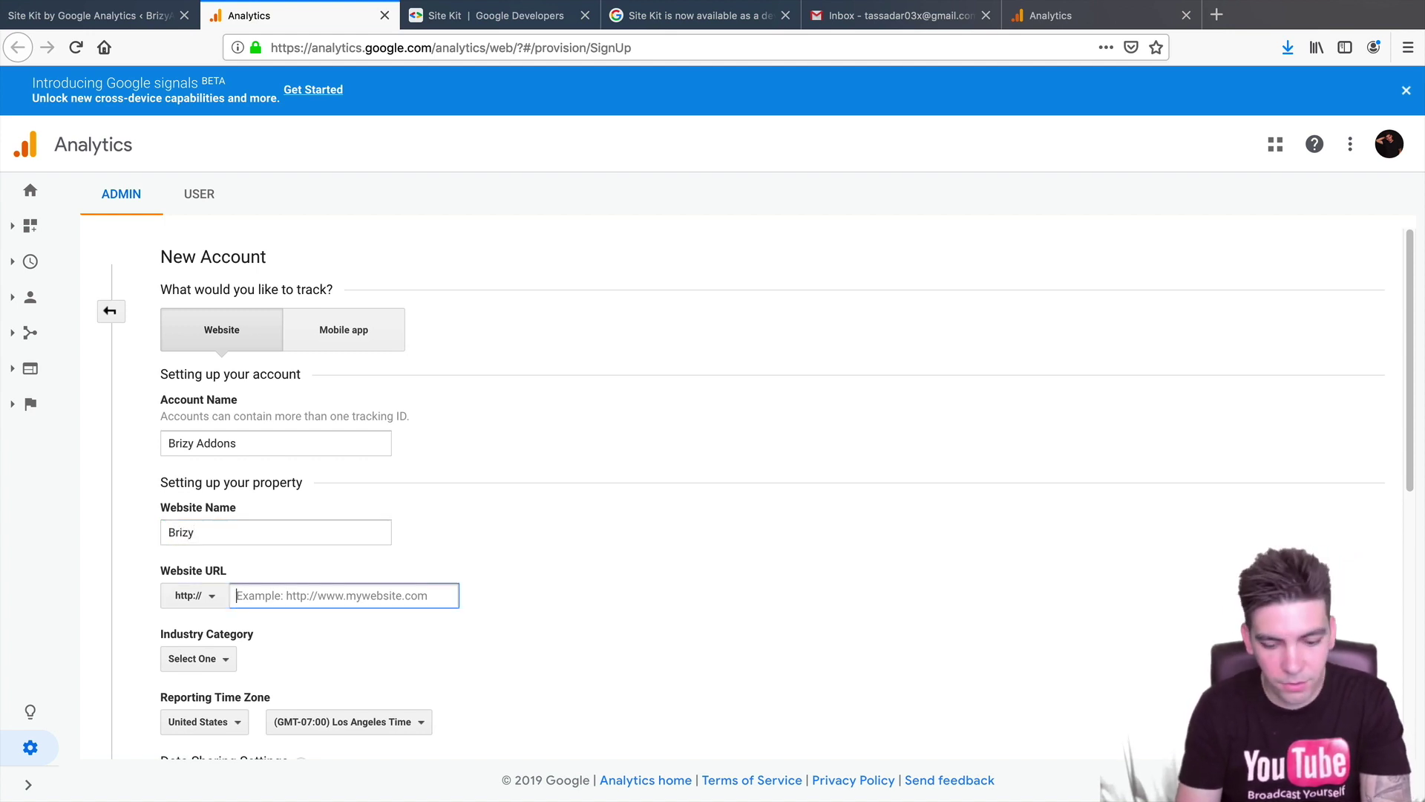
type("www.brizya")
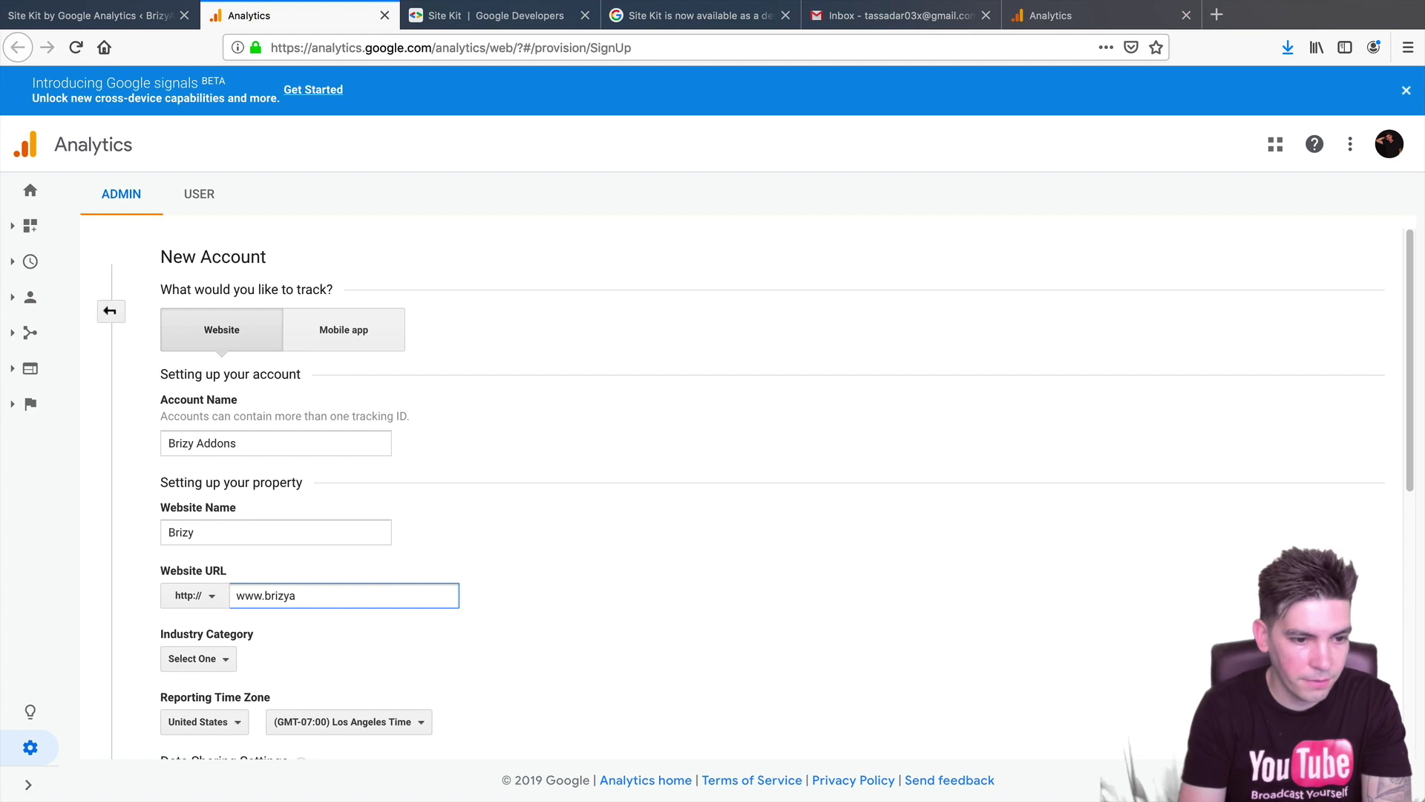
type("ddons.com")
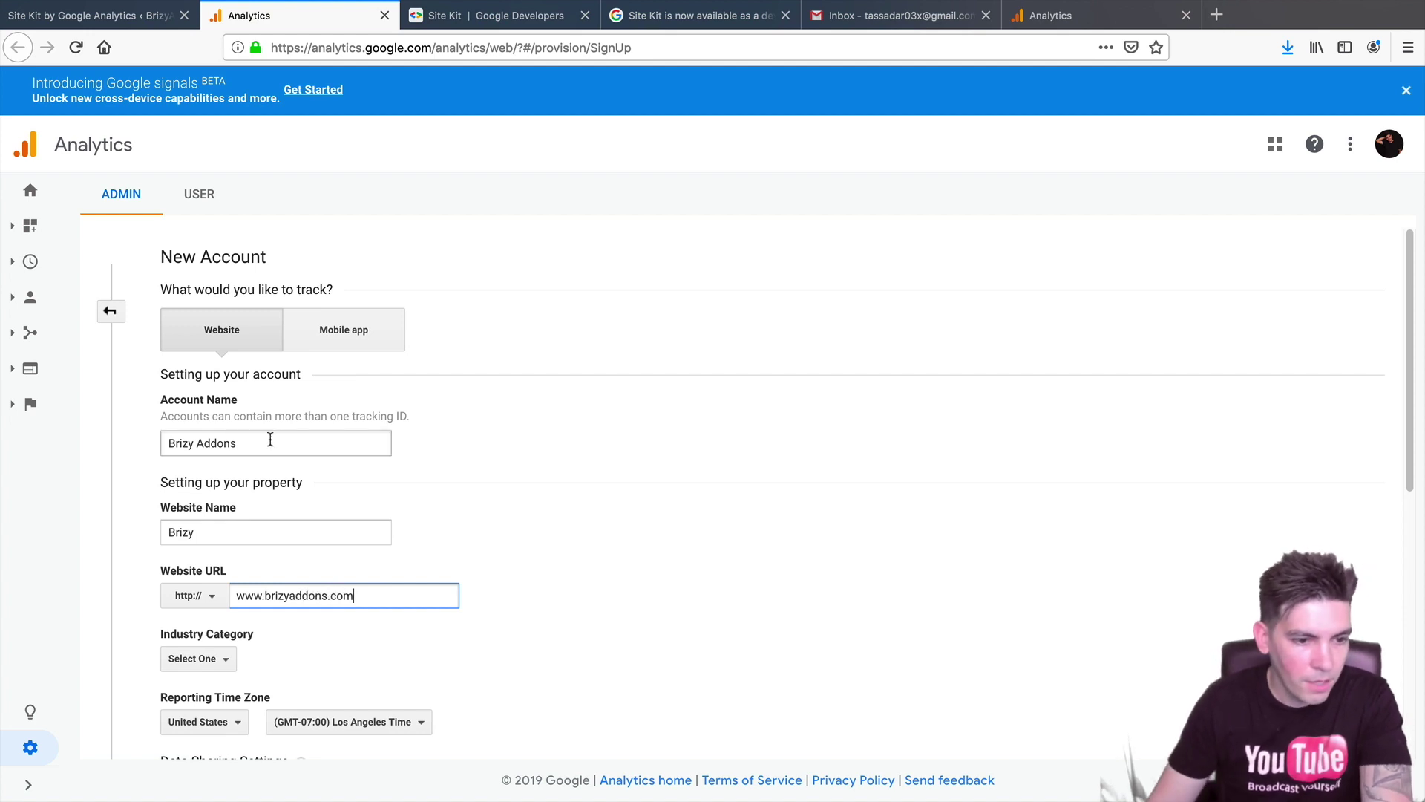
scroll(271, 519, "down", 2)
Set the industry category to Internet and Telecom and scroll down the form
key("Tab")
left_click(218, 501)
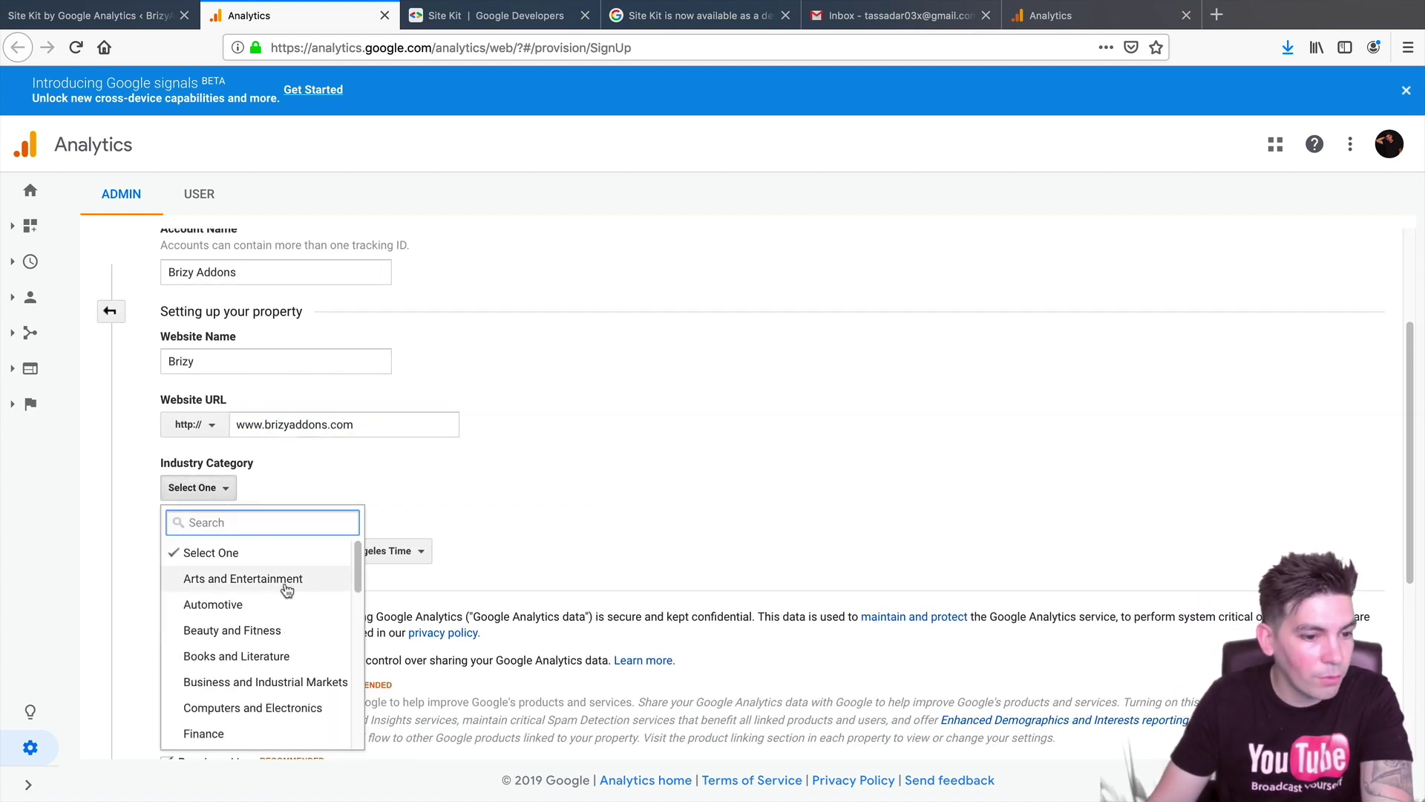
scroll(284, 586, "down", 3)
scroll(288, 598, "down", 2)
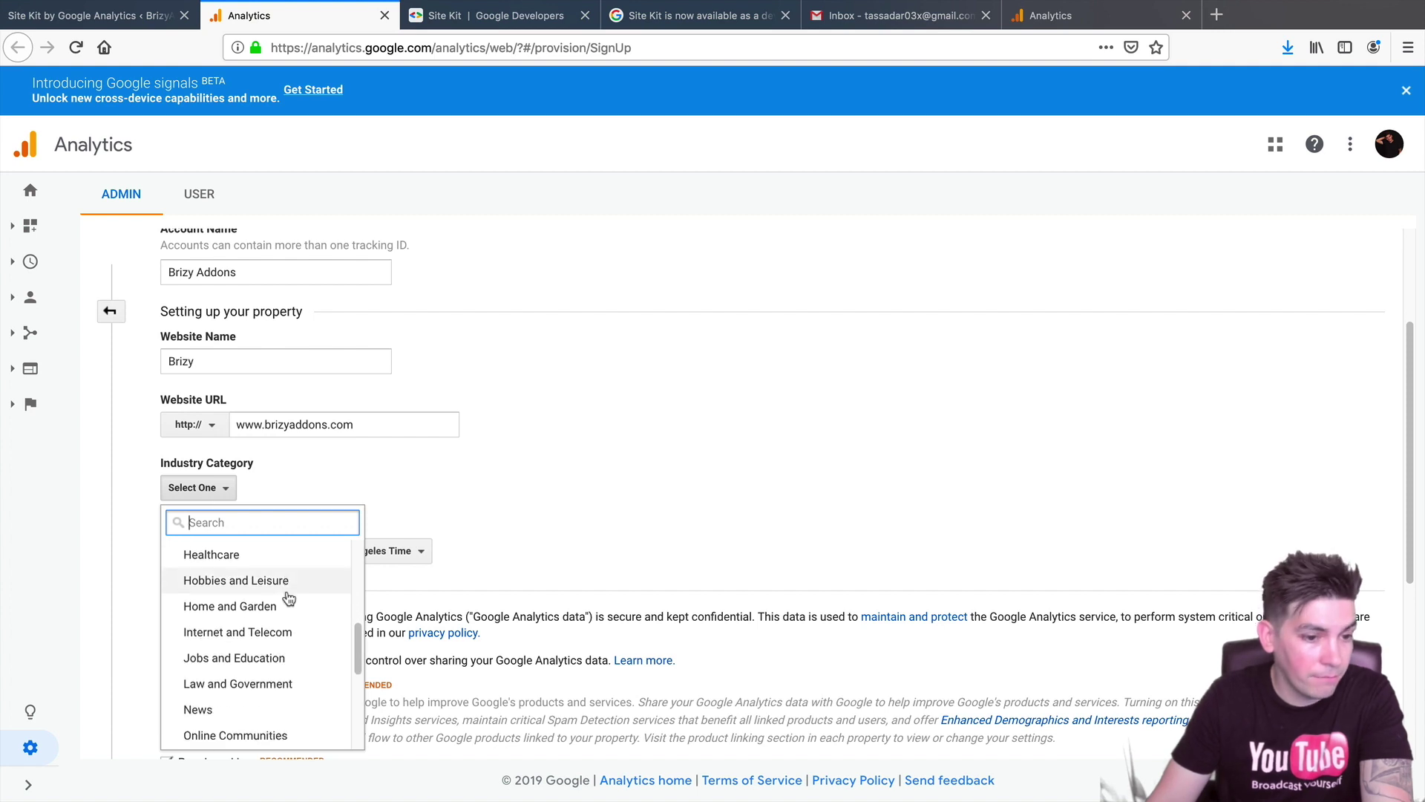
left_click(309, 635)
scroll(307, 627, "down", 3)
scroll(306, 616, "down", 1)
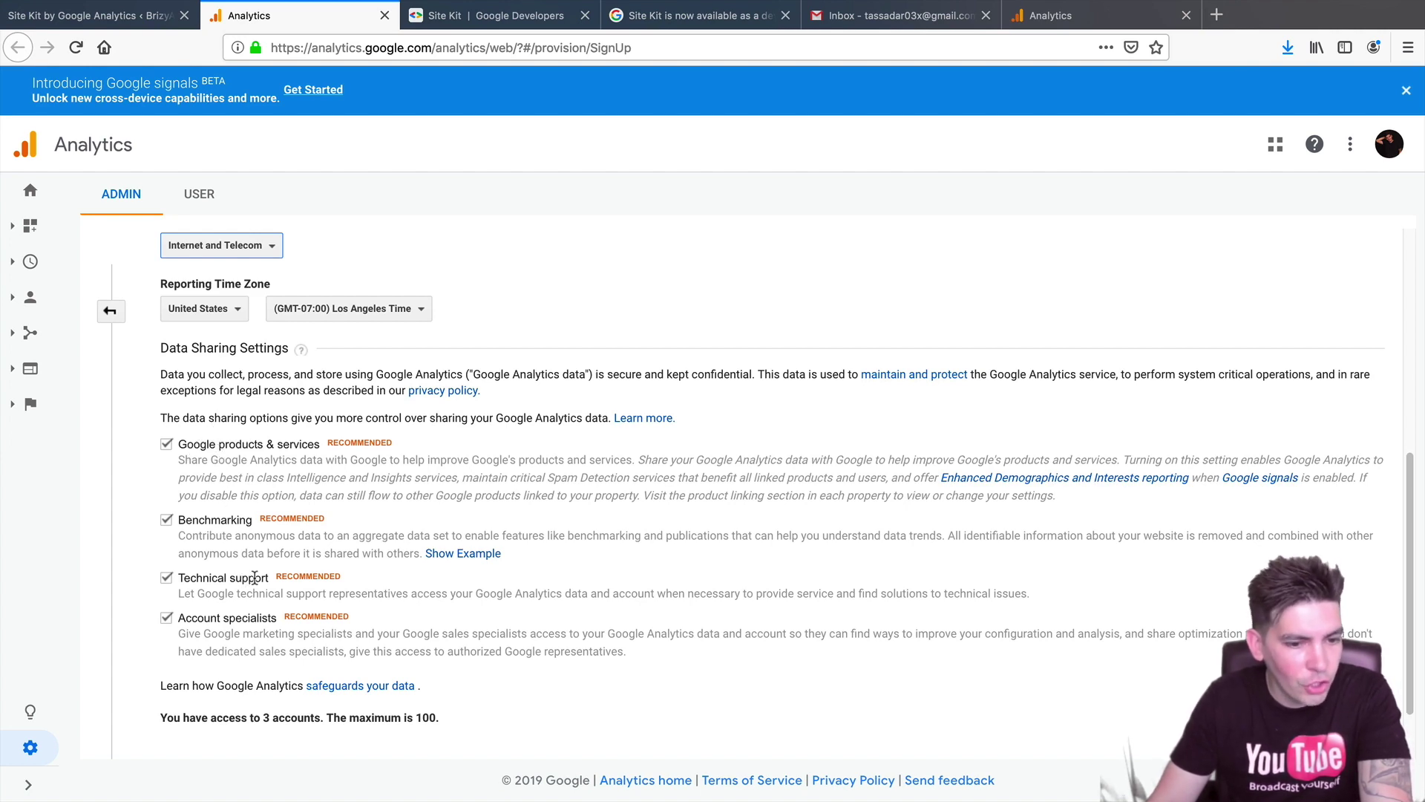
scroll(259, 575, "down", 2)
scroll(284, 566, "up", 1)
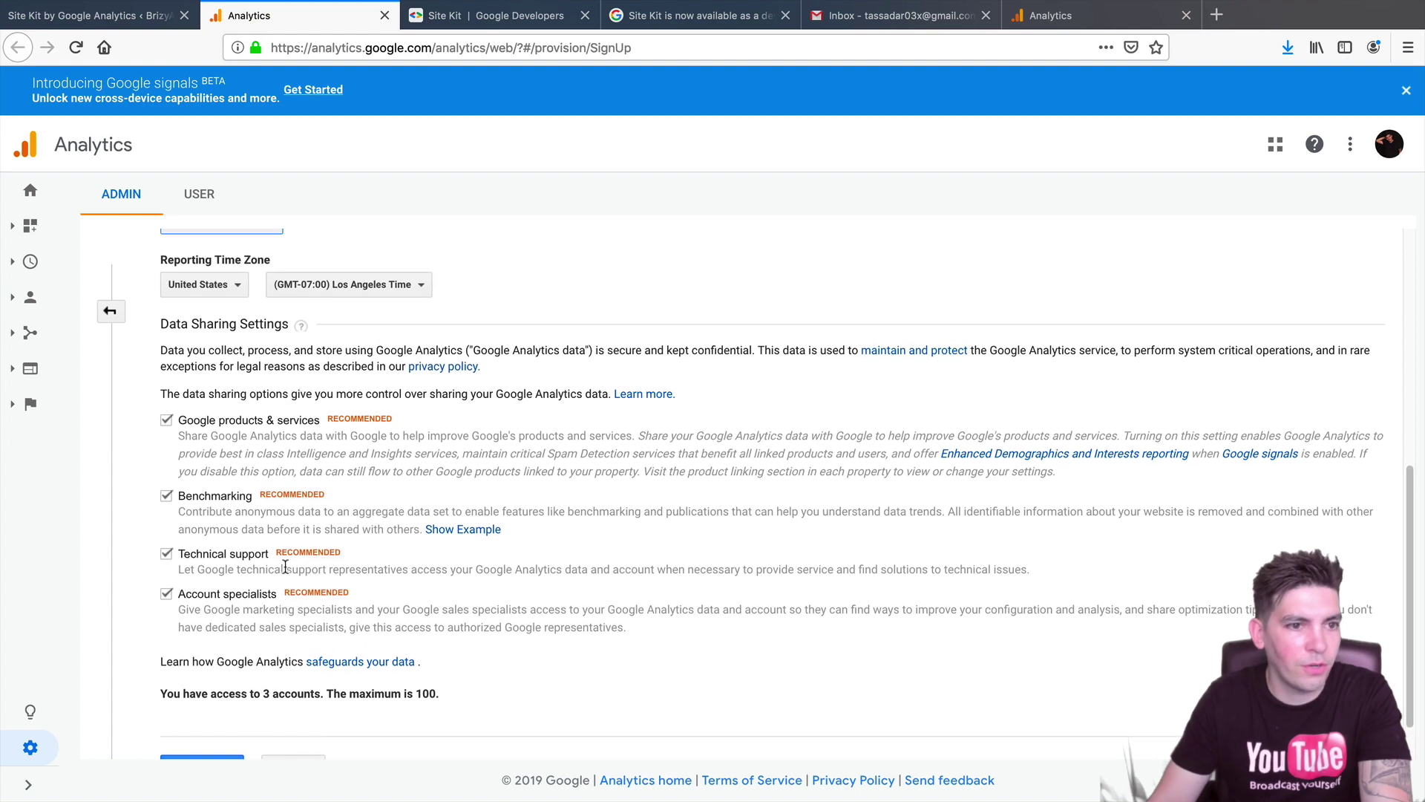
scroll(289, 564, "down", 1)
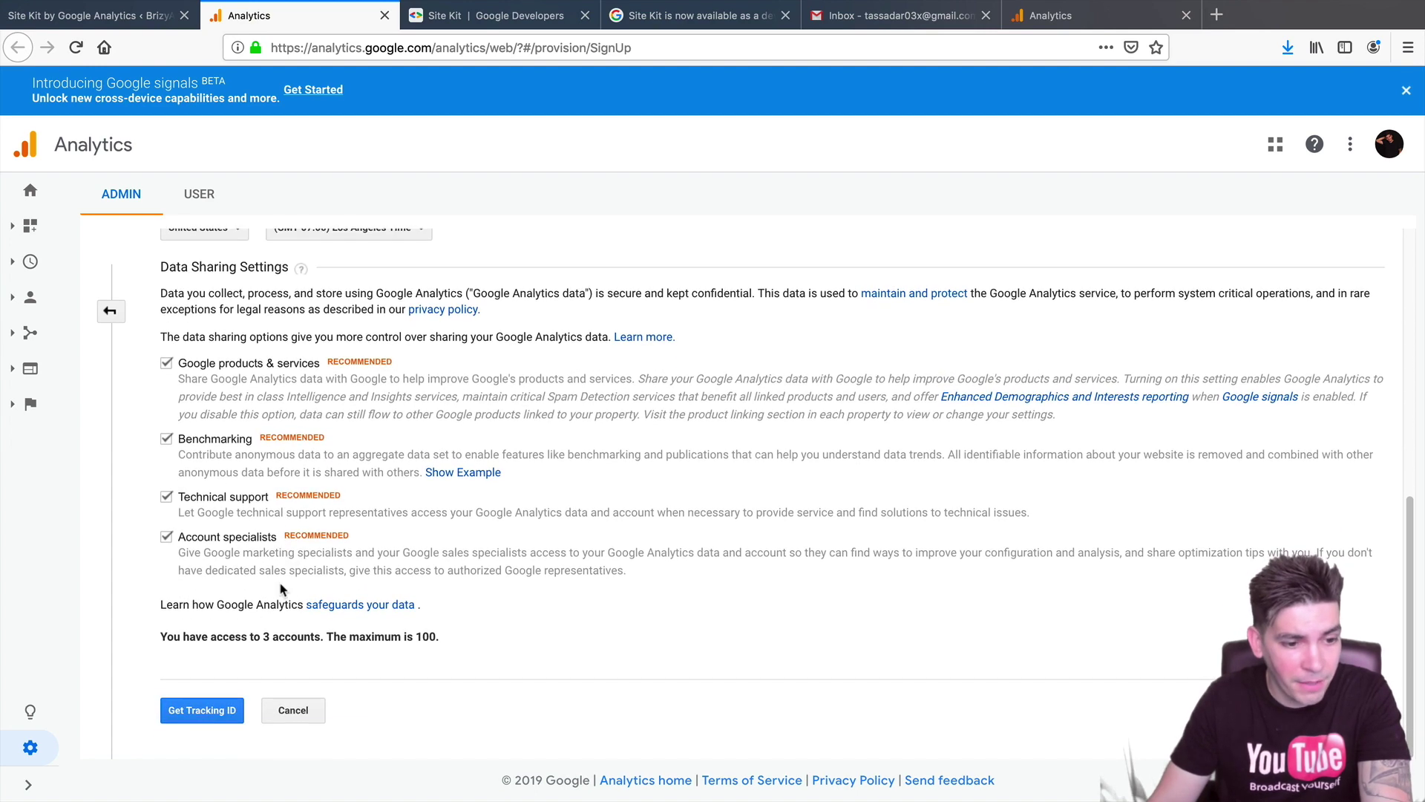
left_click(225, 711)
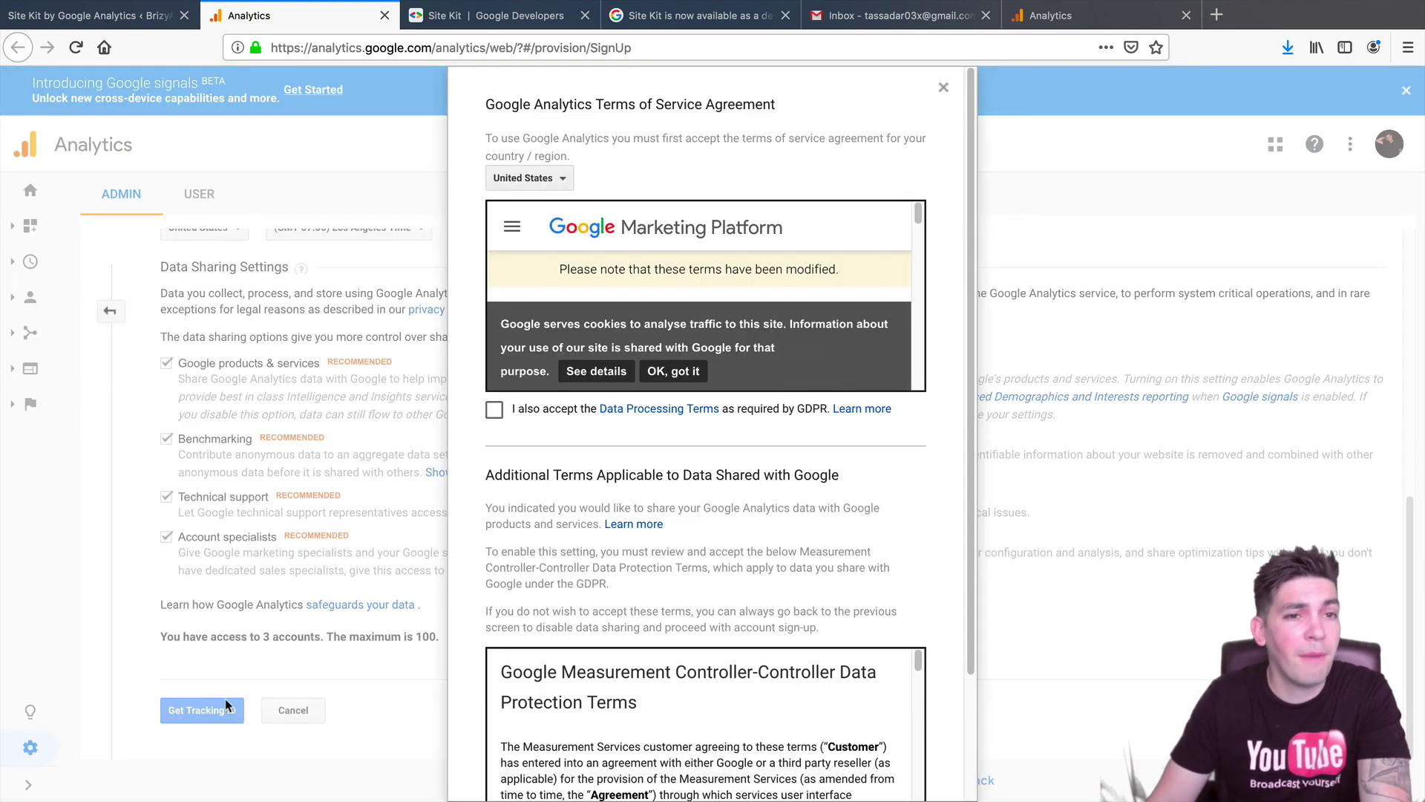
left_click(497, 414)
scroll(468, 535, "down", 3)
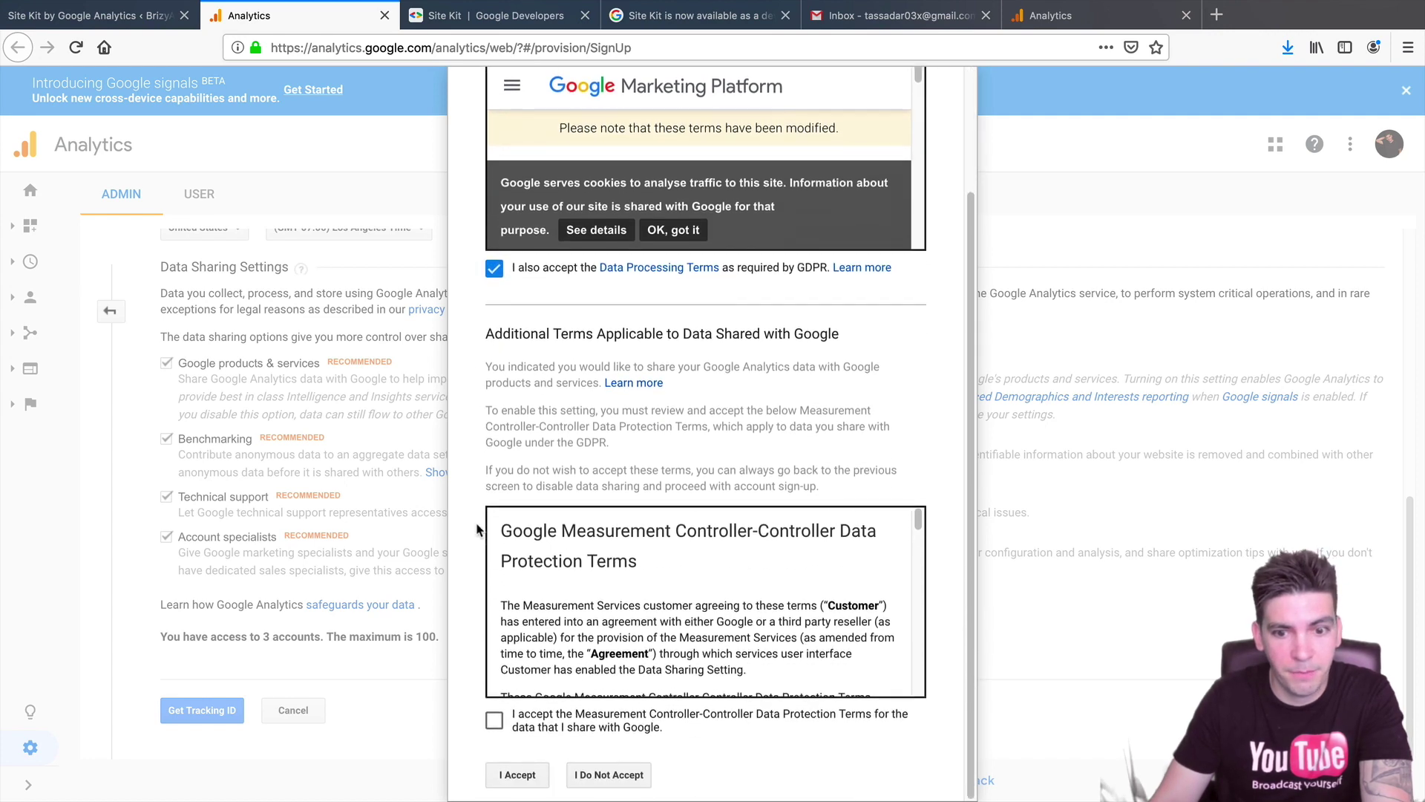
left_click(494, 714)
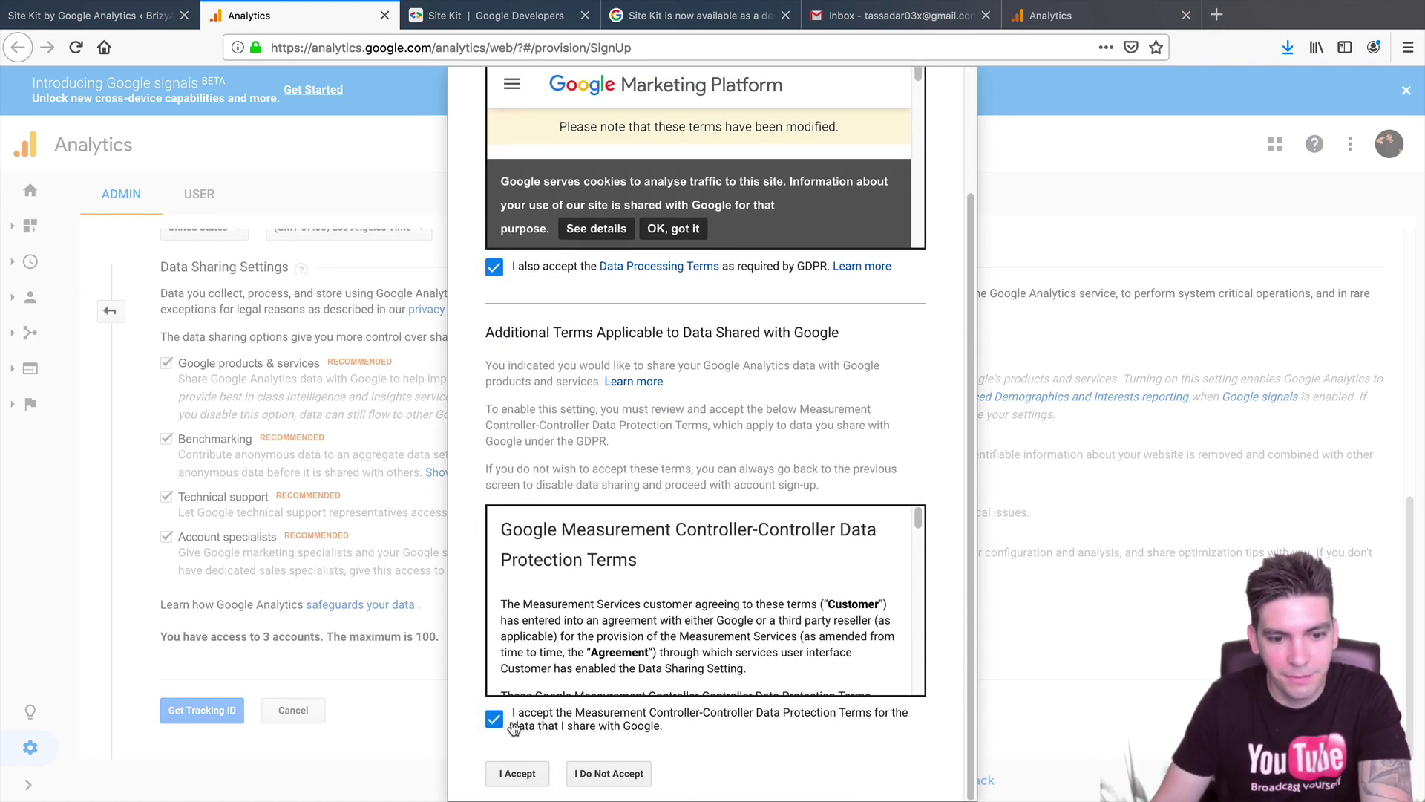
left_click(518, 773)
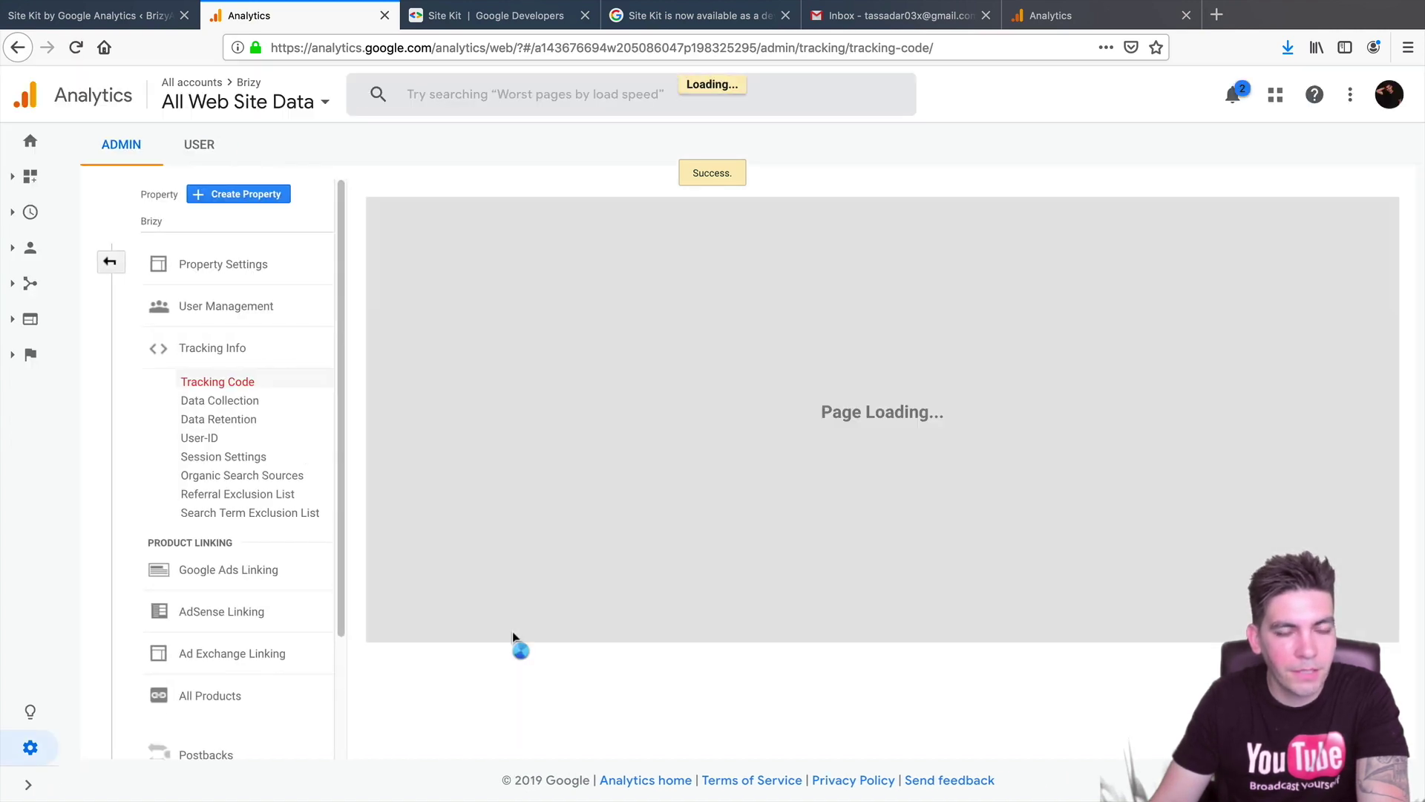
scroll(534, 564, "down", 1)
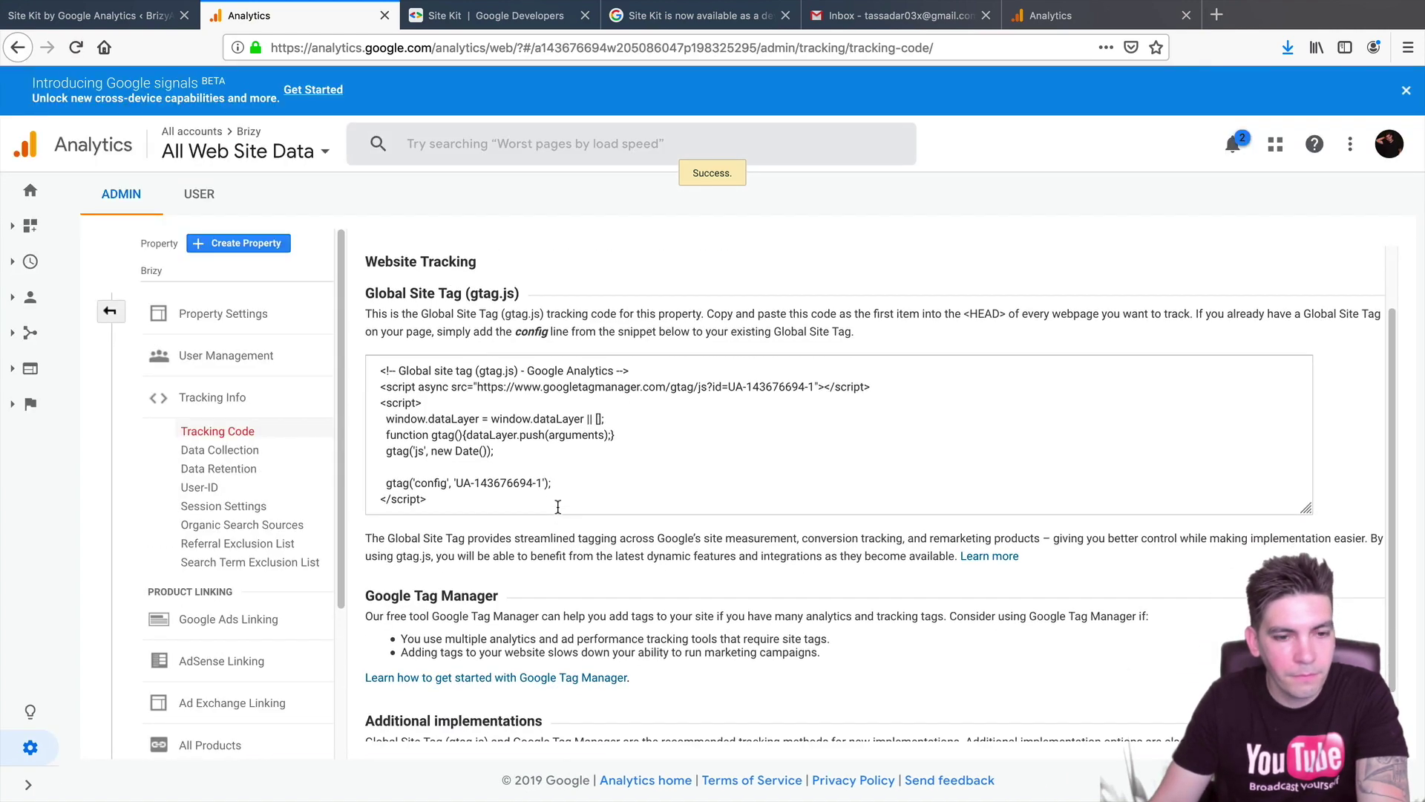
scroll(535, 512, "up", 1)
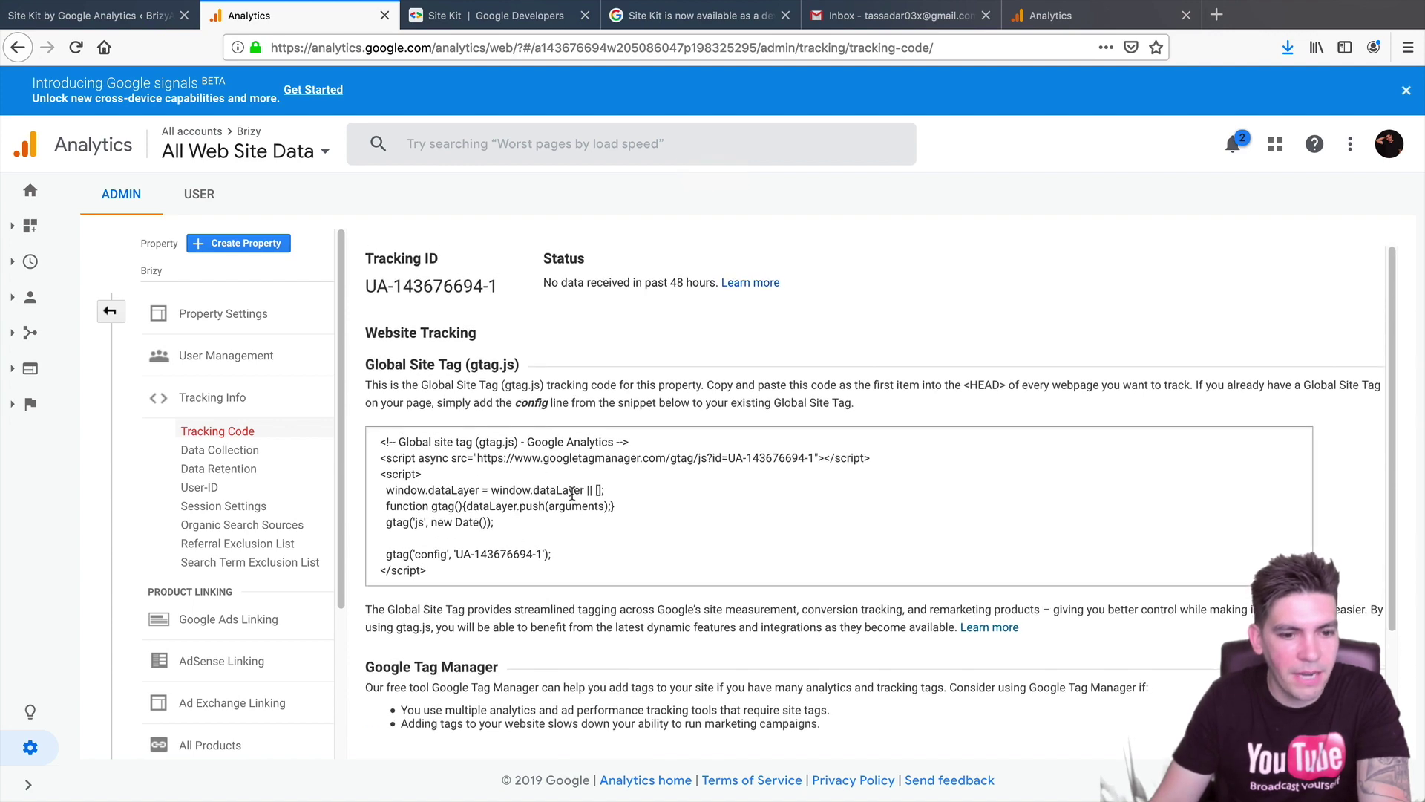
scroll(534, 512, "down", 1)
scroll(546, 519, "down", 2)
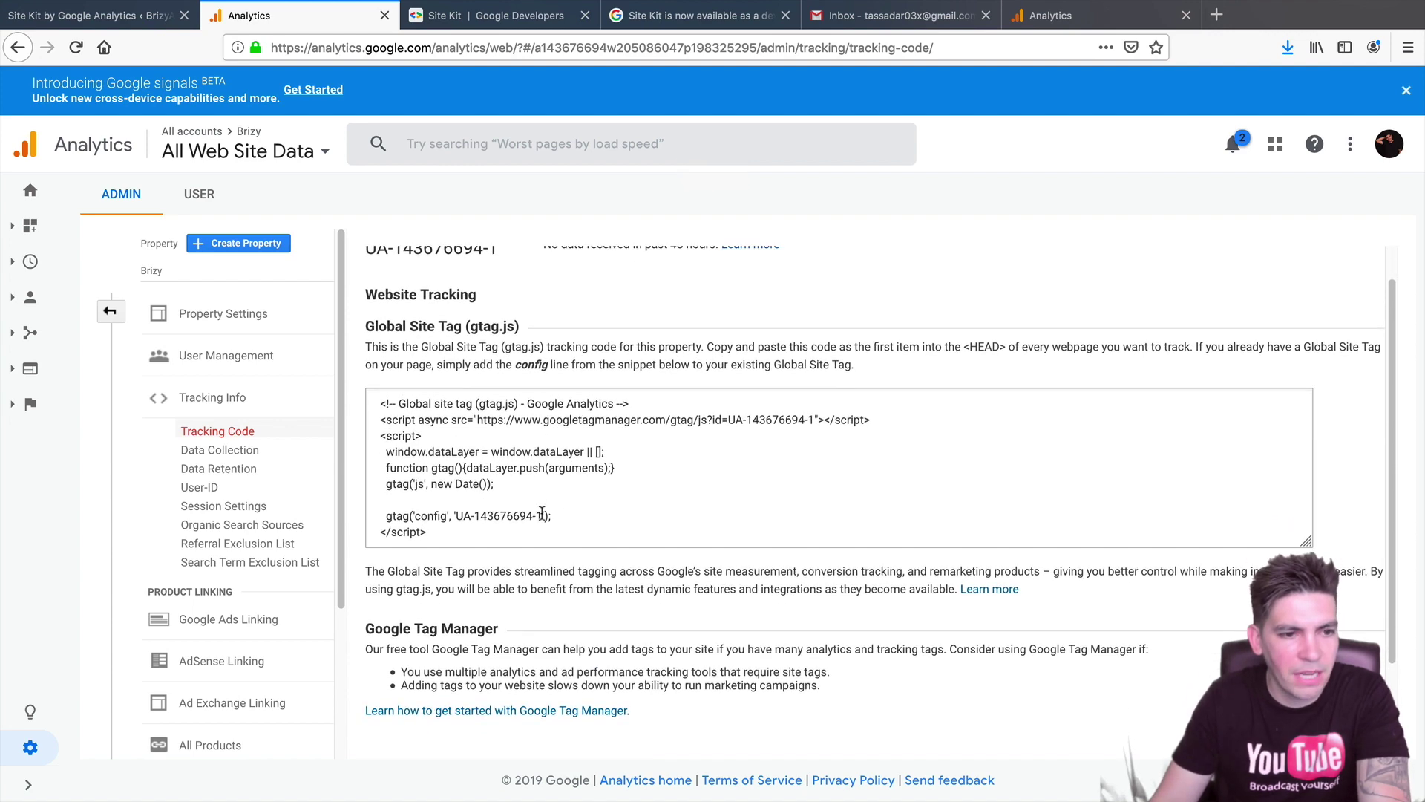
scroll(546, 520, "up", 3)
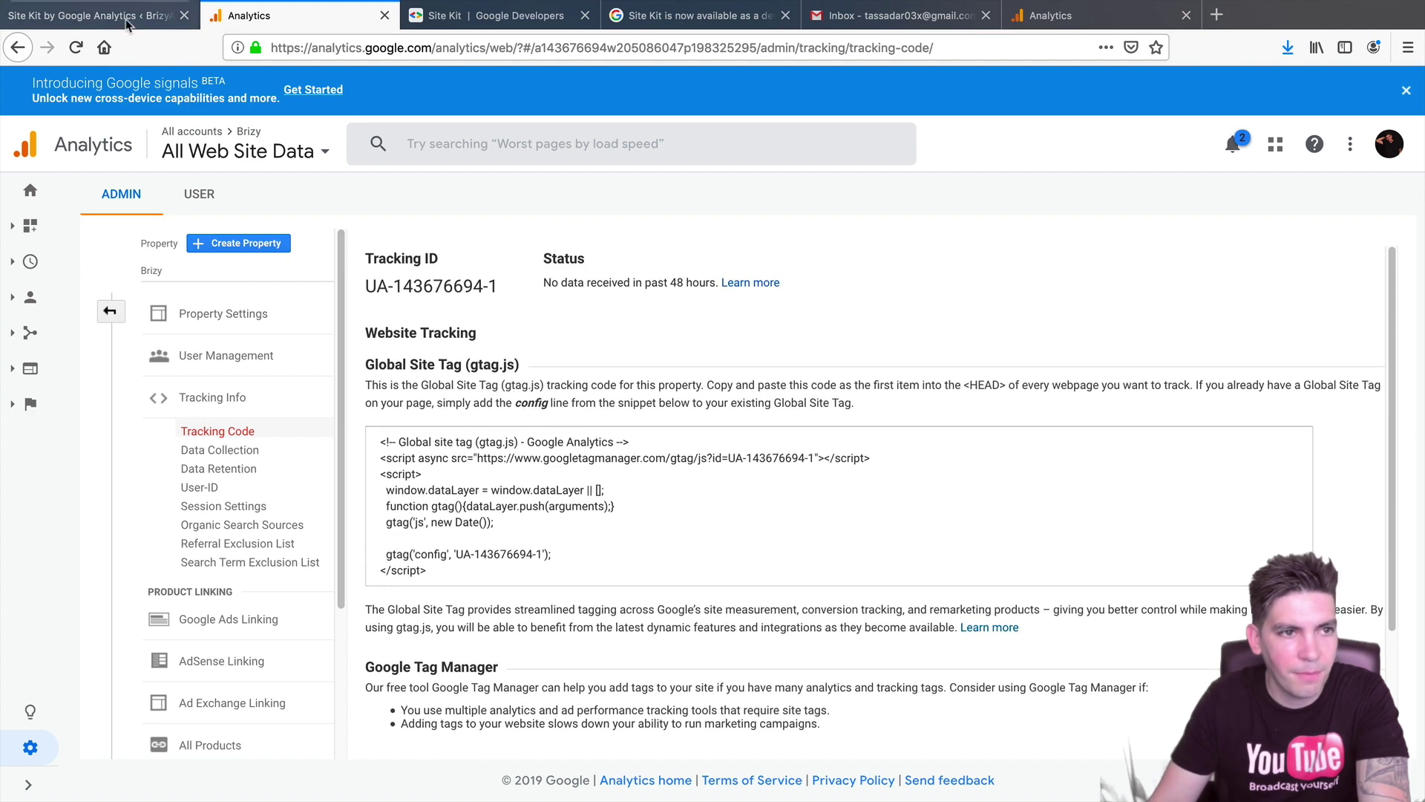
Reload the Site Kit Analytics connect page and switch to the other browser window
left_click(128, 18)
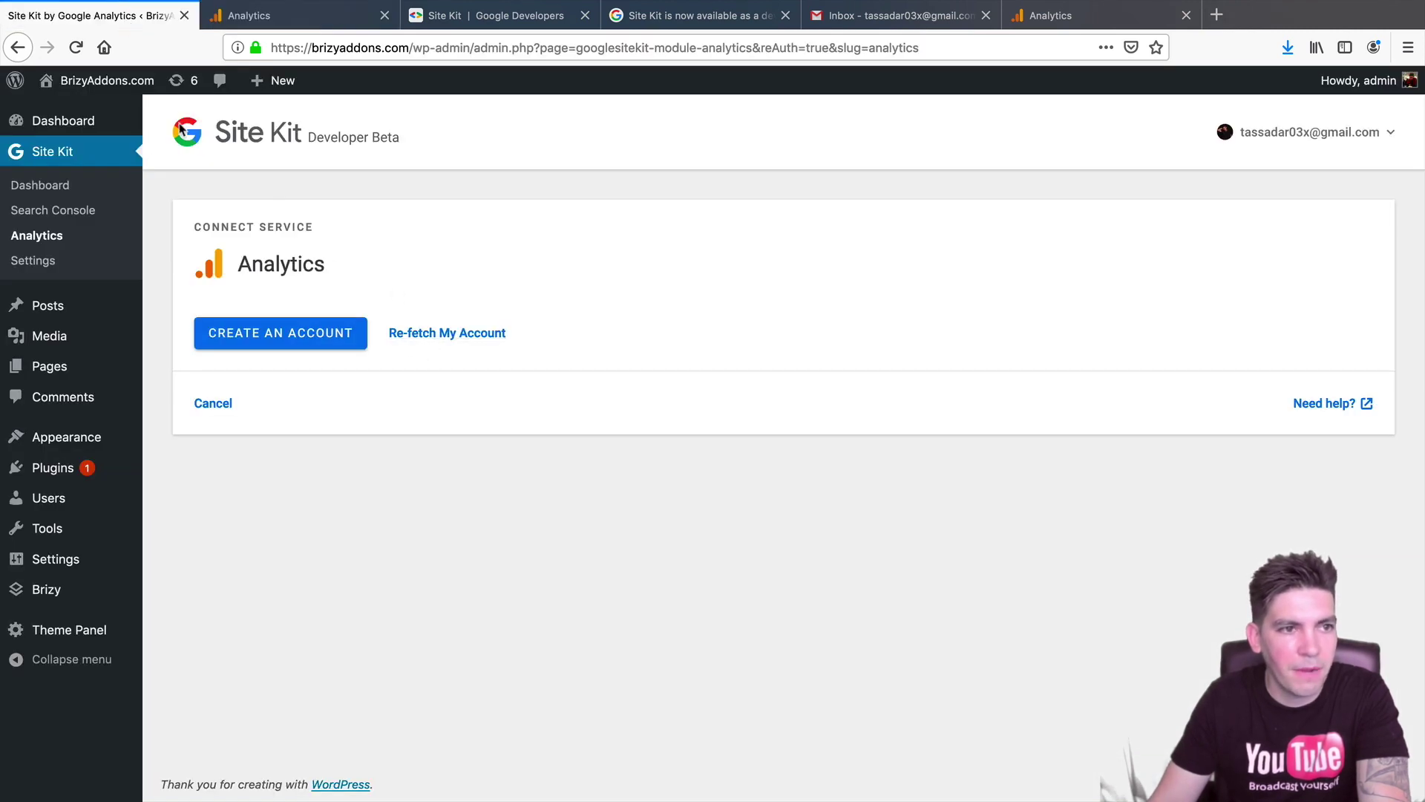
left_click(78, 48)
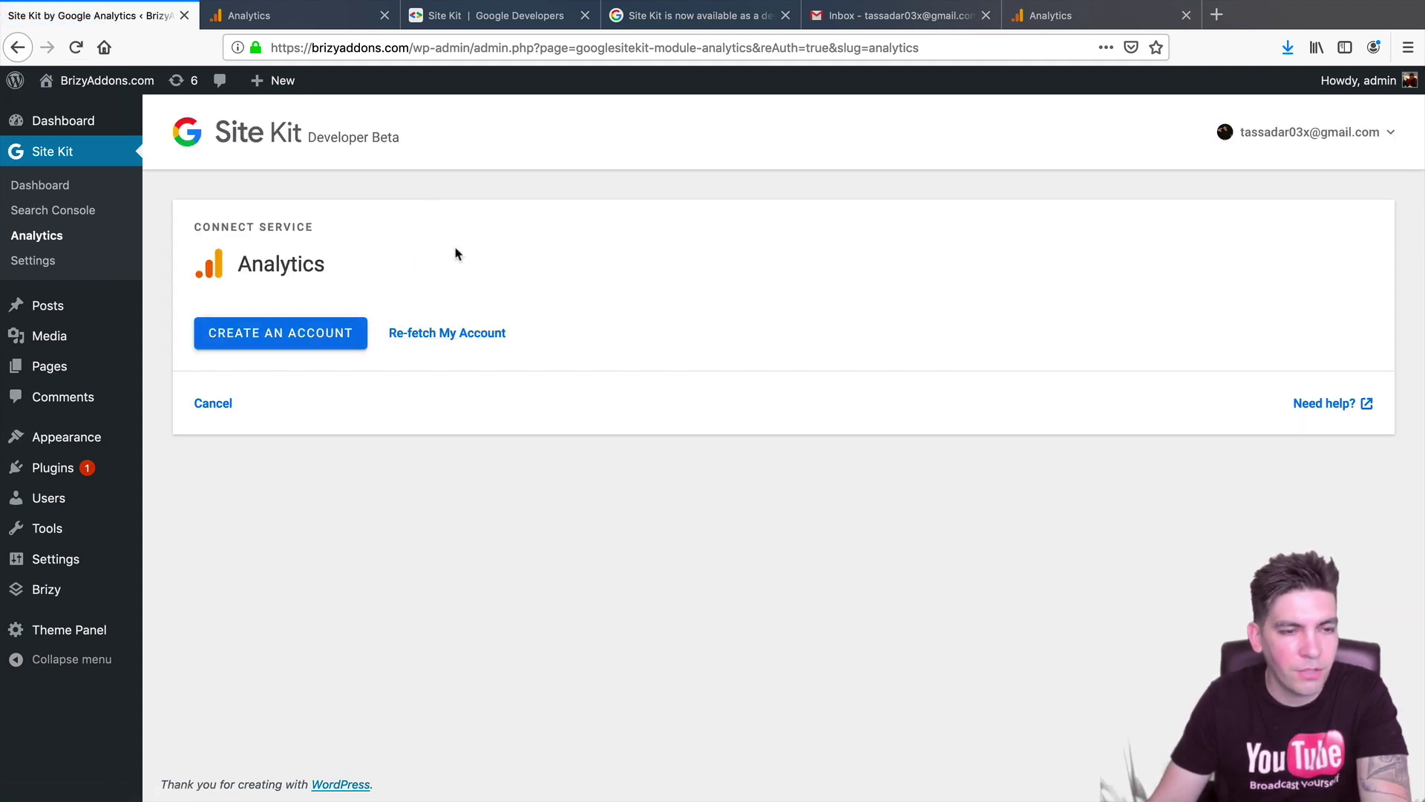
key("super+Tab")
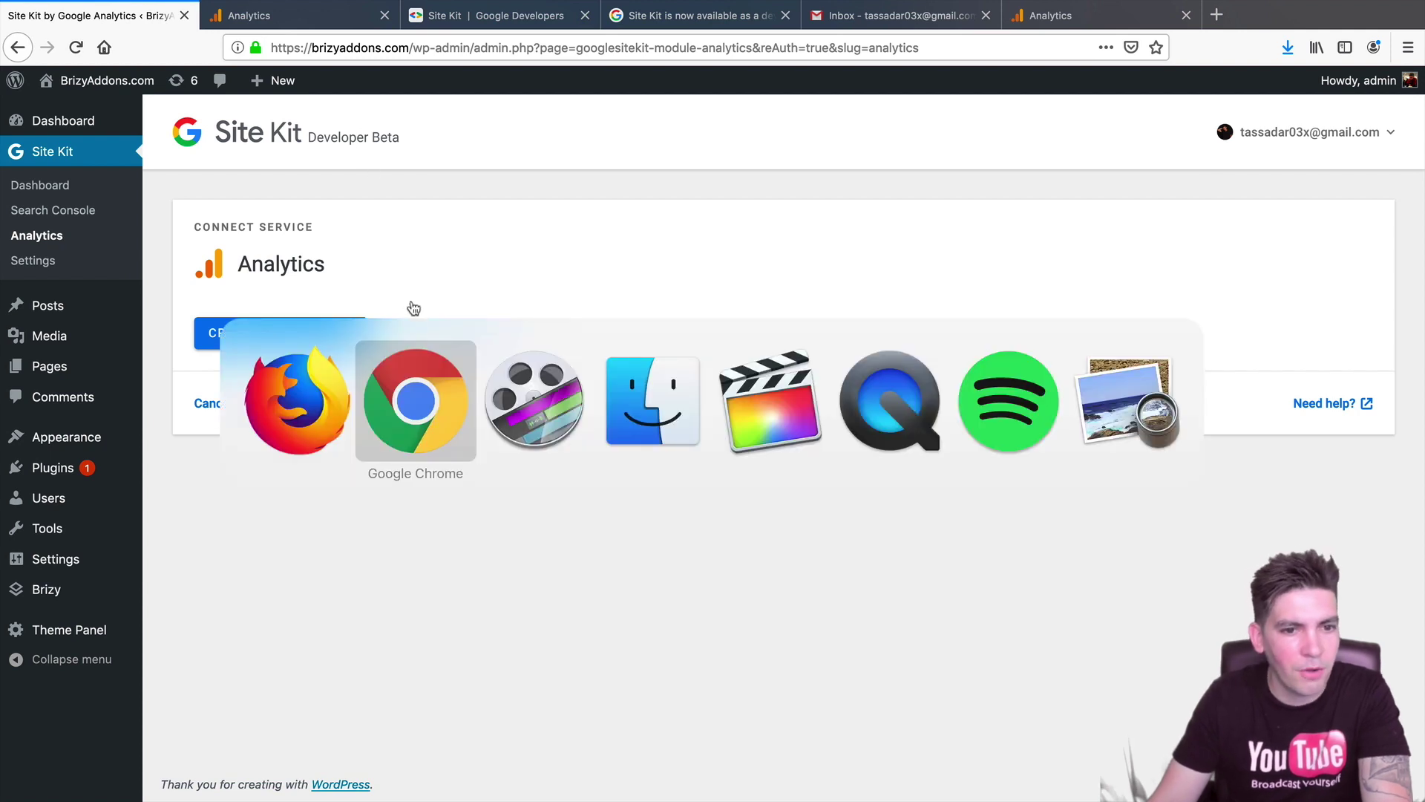
left_click(429, 401)
Resume Analytics setup and configure it with the existing account, property and view
left_click(303, 437)
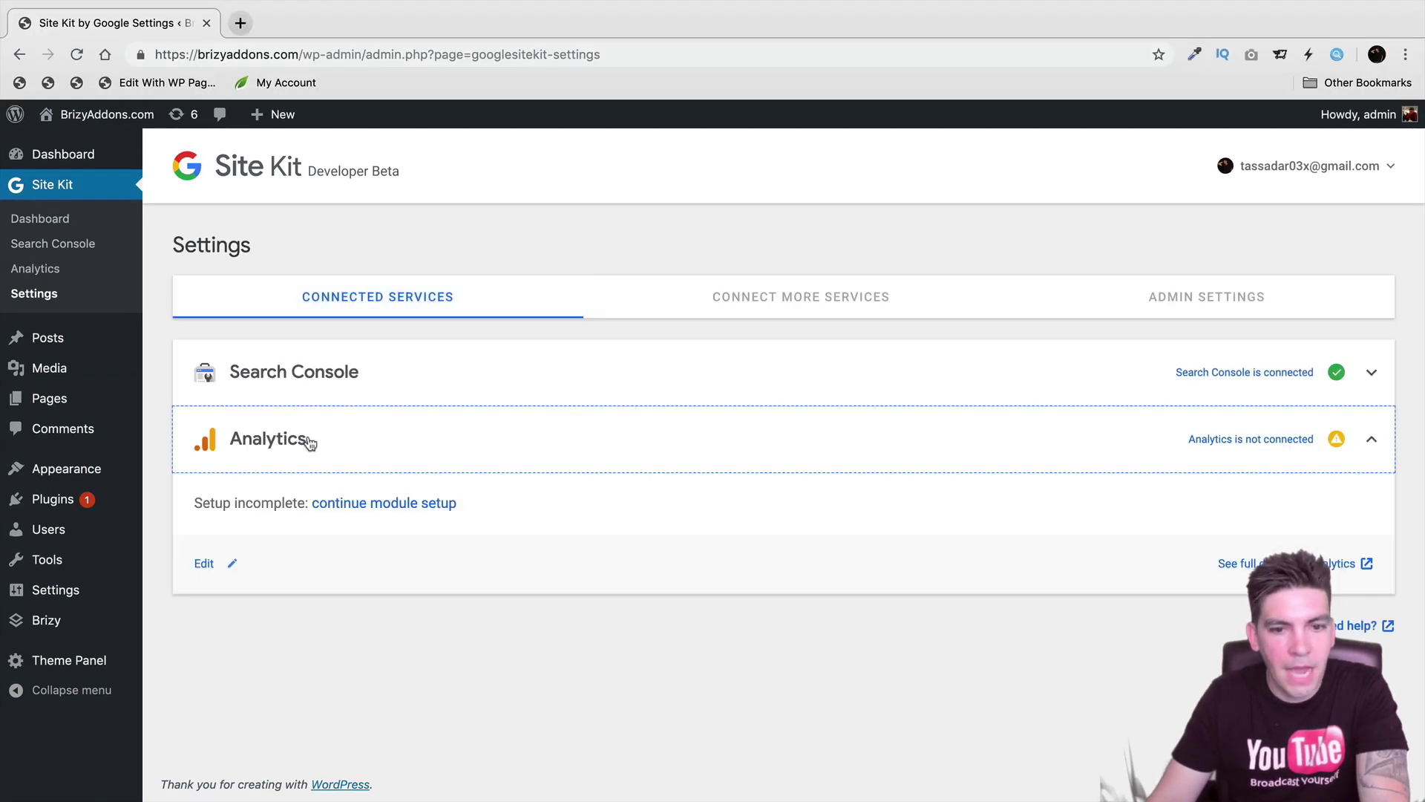
left_click(381, 504)
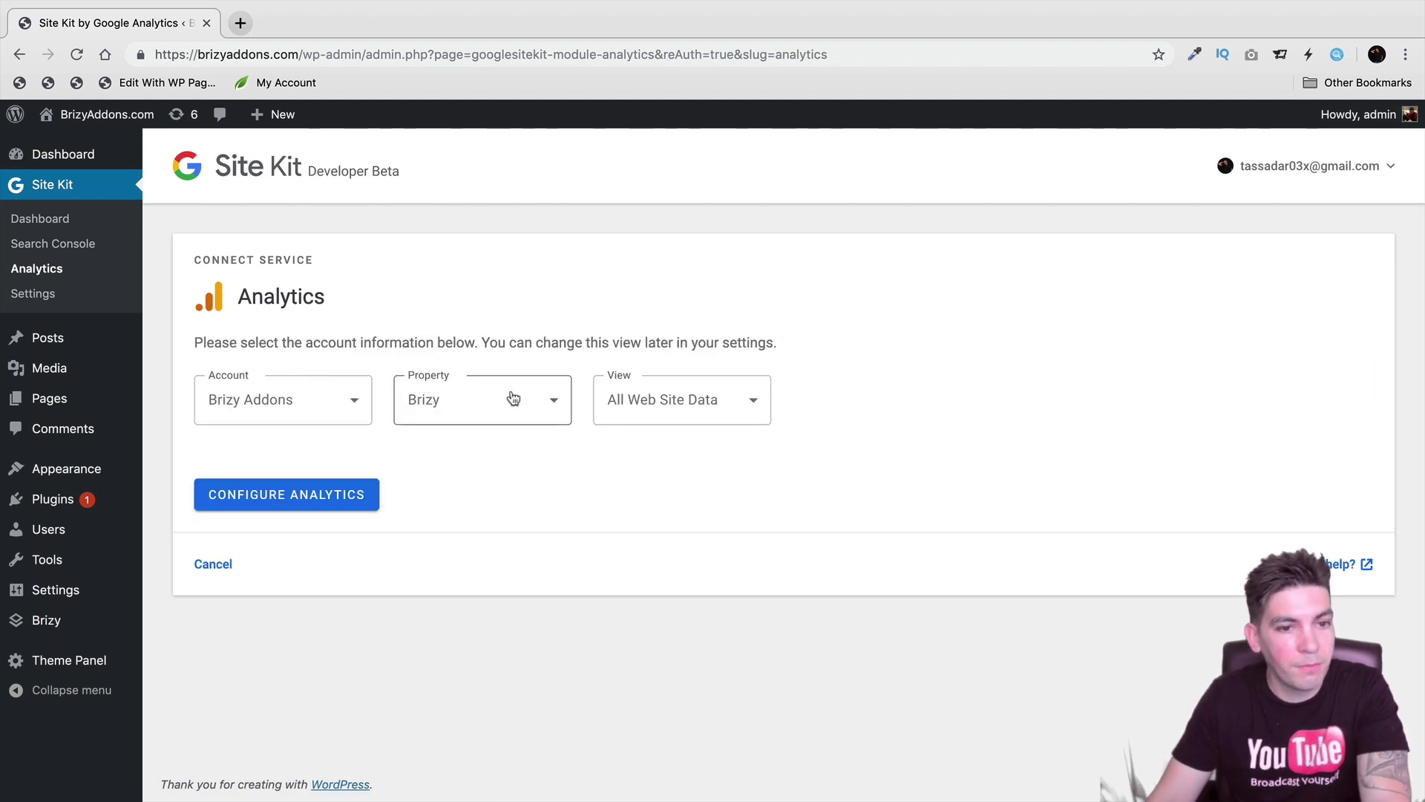
left_click(353, 498)
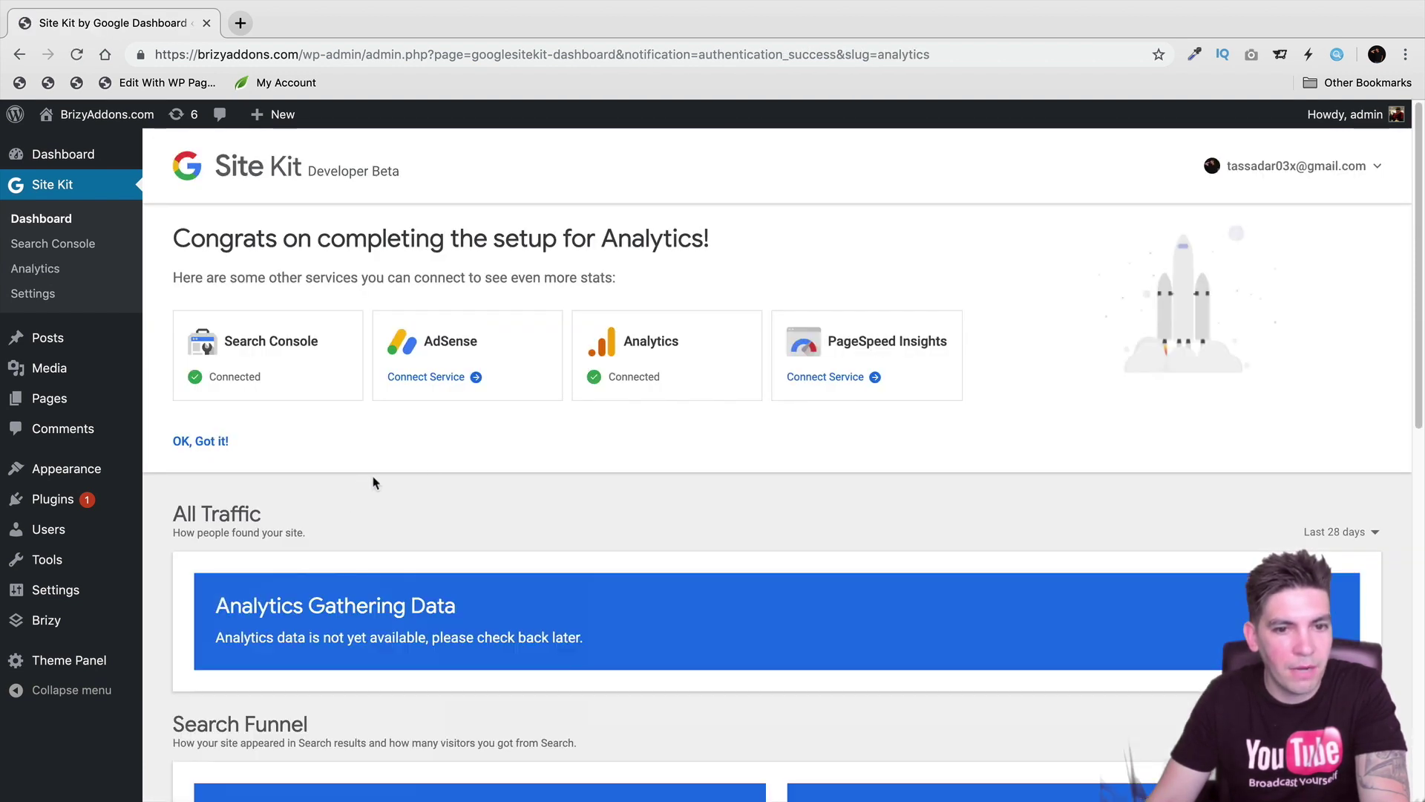
scroll(636, 380, "down", 2)
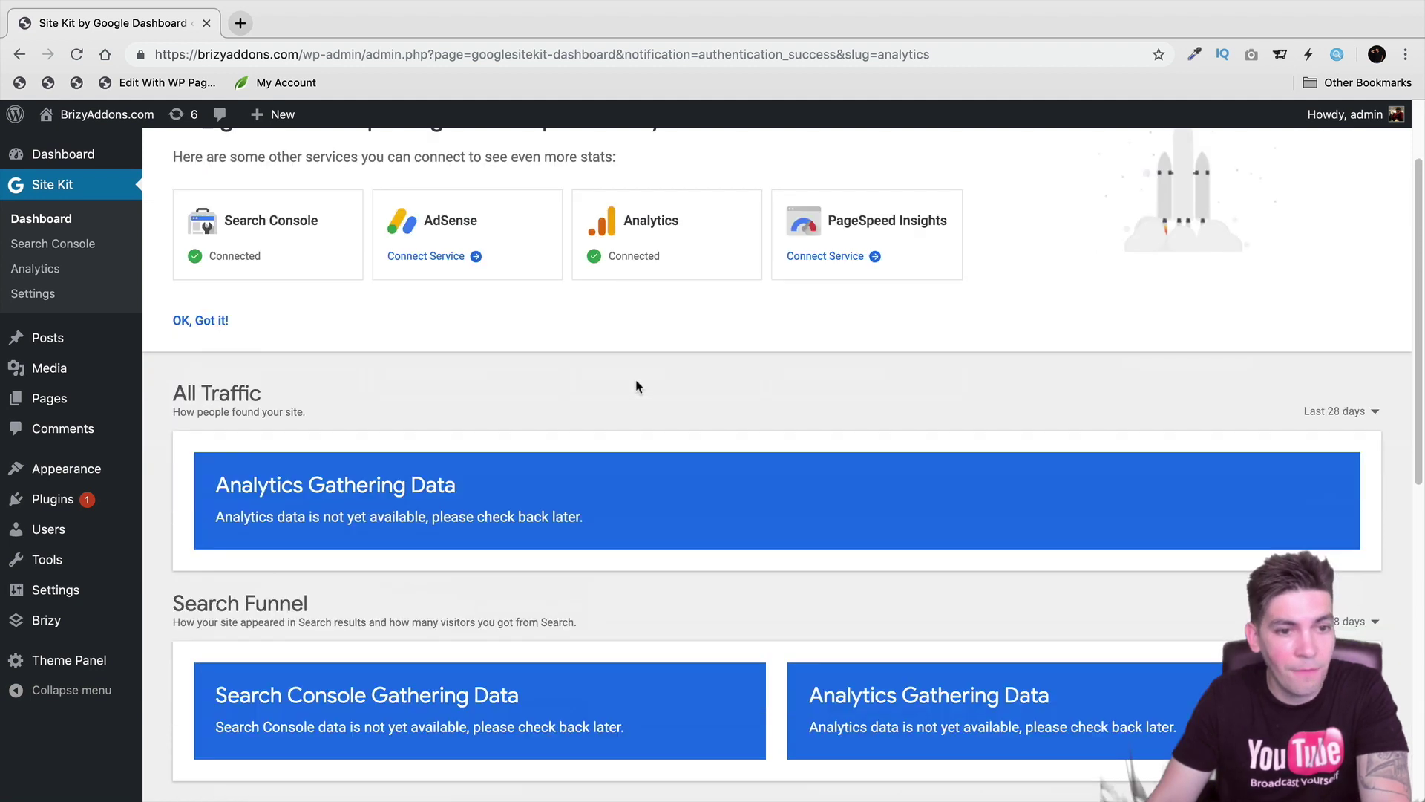
scroll(636, 382, "up", 2)
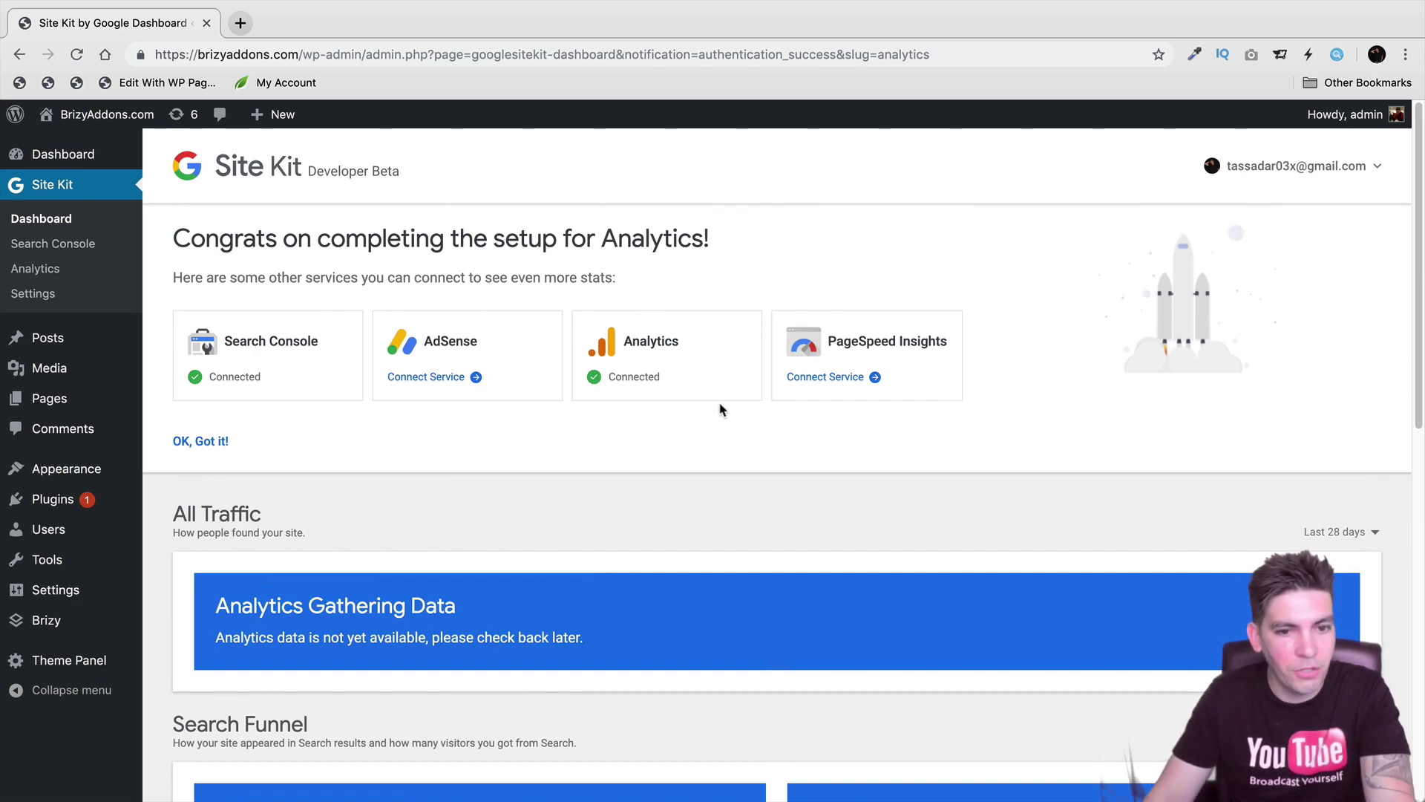
key("super+Tab")
Cancel the stale Analytics connect page and review Connect More Services, now without Analytics
left_click(460, 409)
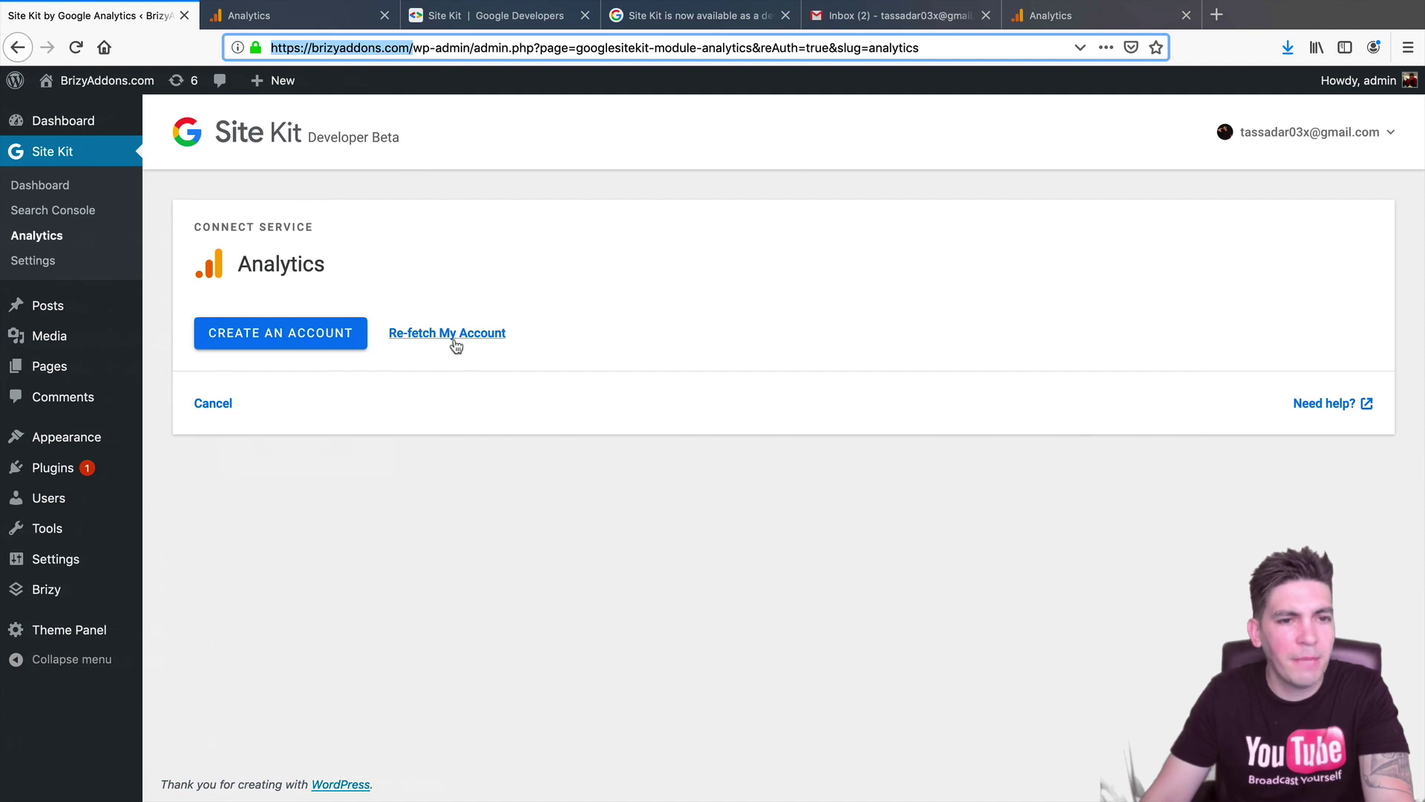
left_click(215, 407)
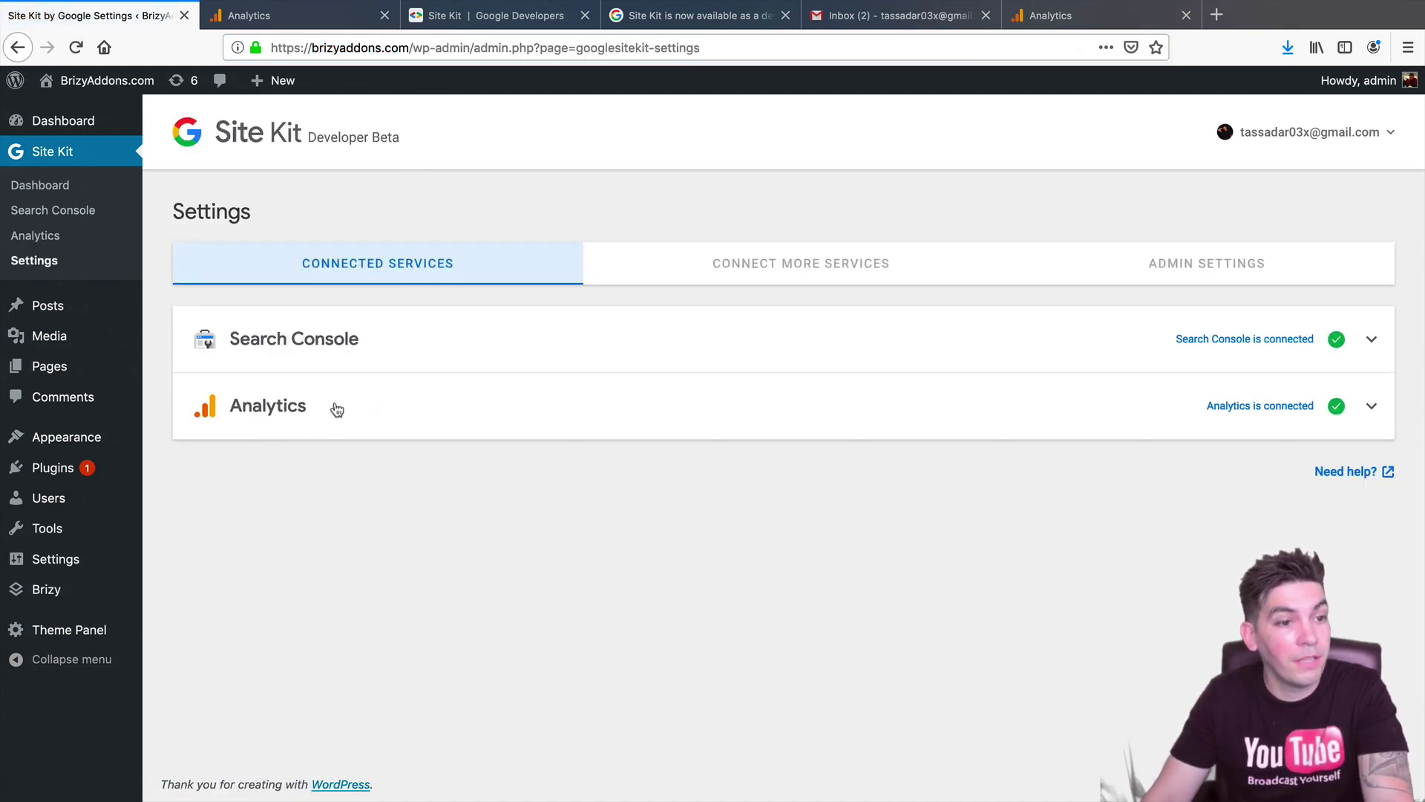
left_click(785, 270)
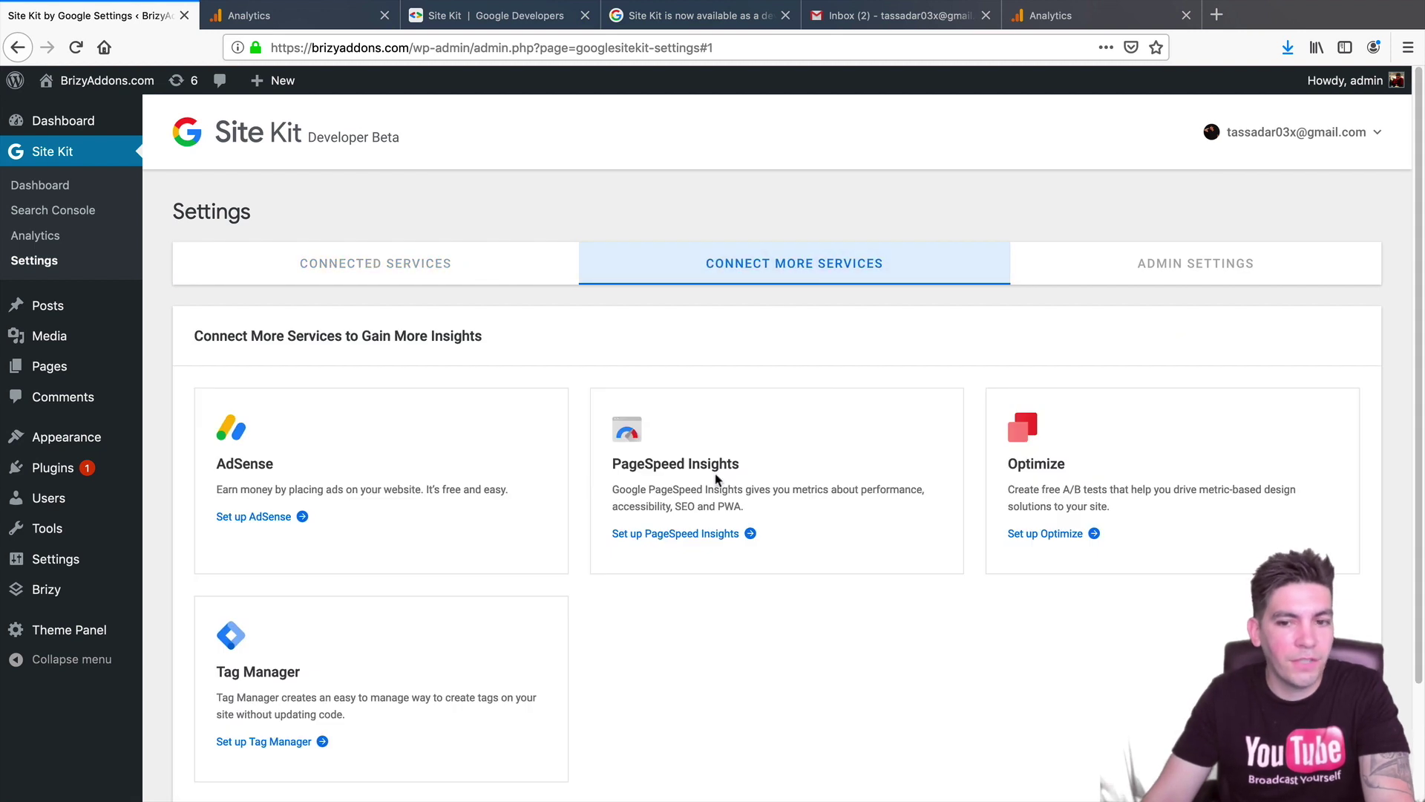
scroll(700, 475, "down", 1)
scroll(700, 475, "down", 1)
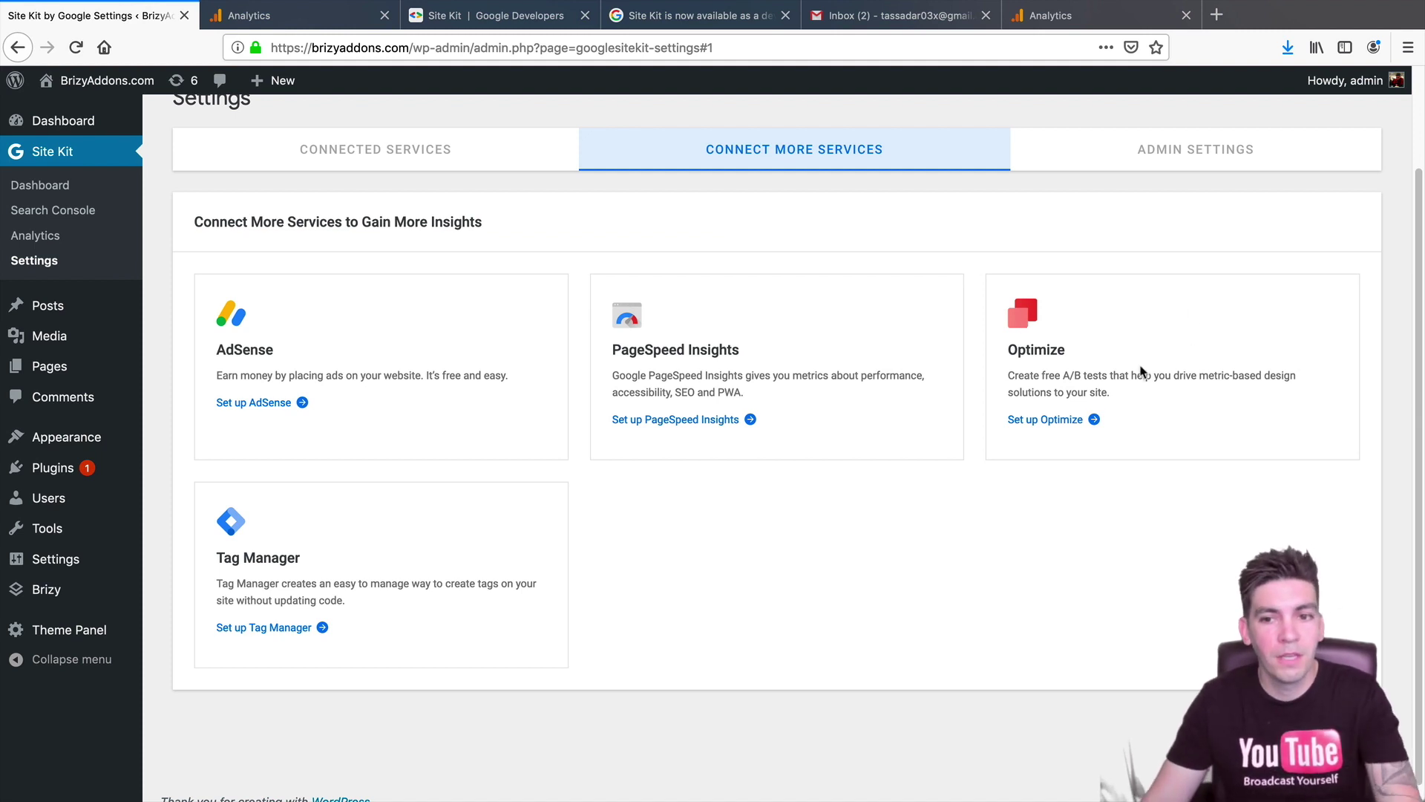
left_click_drag(1024, 375, 1136, 375)
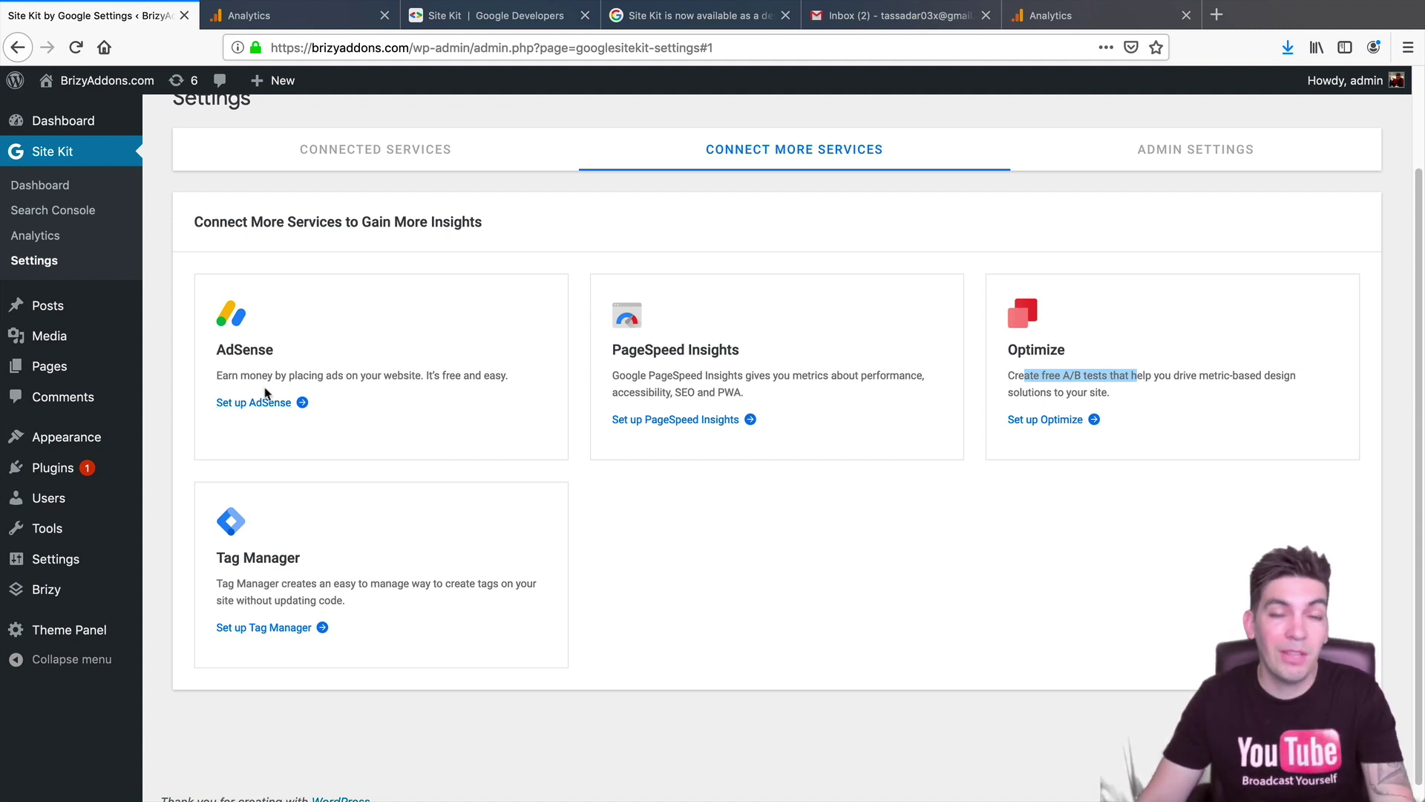
Open Appearance > Widgets and scroll through the available widgets
mouse_move(101, 436)
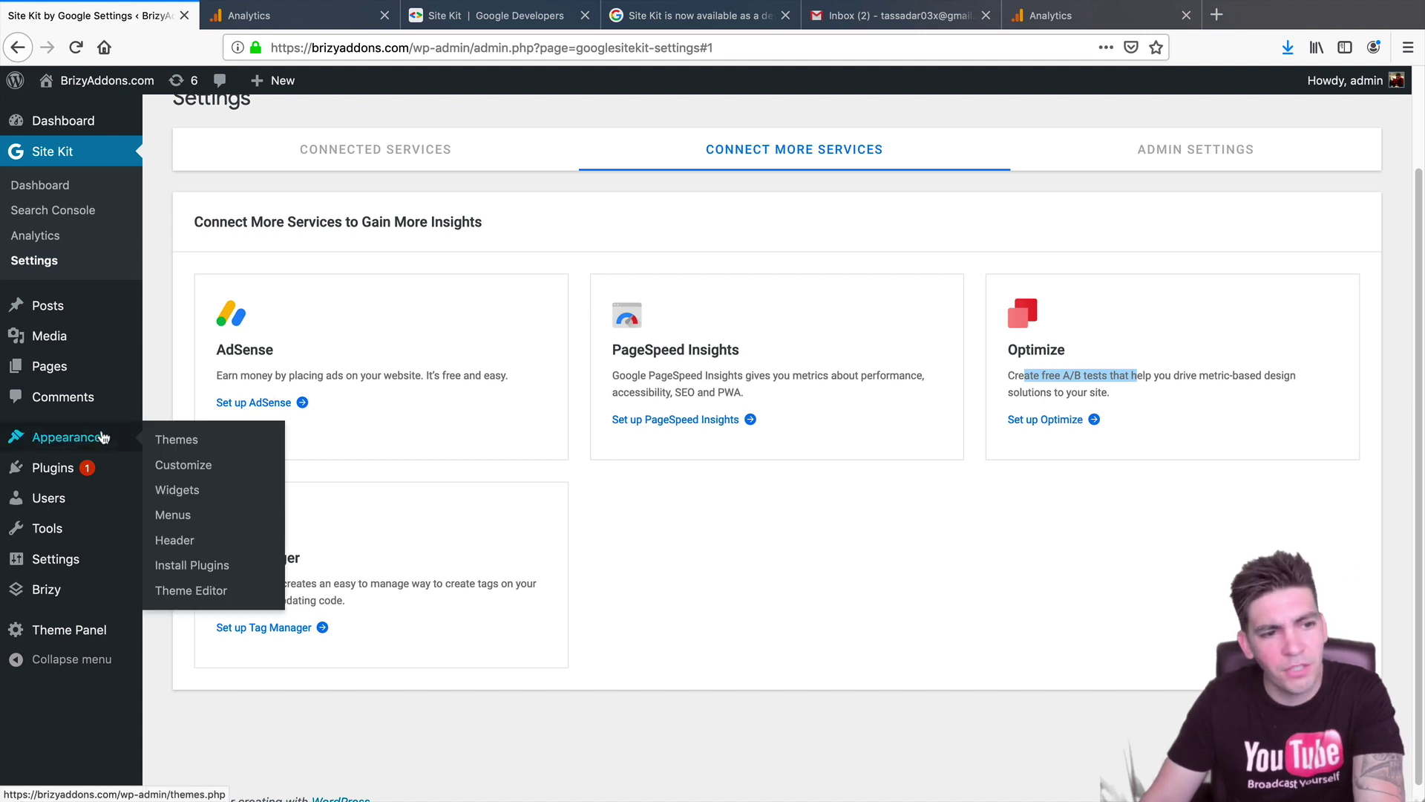
left_click(205, 494)
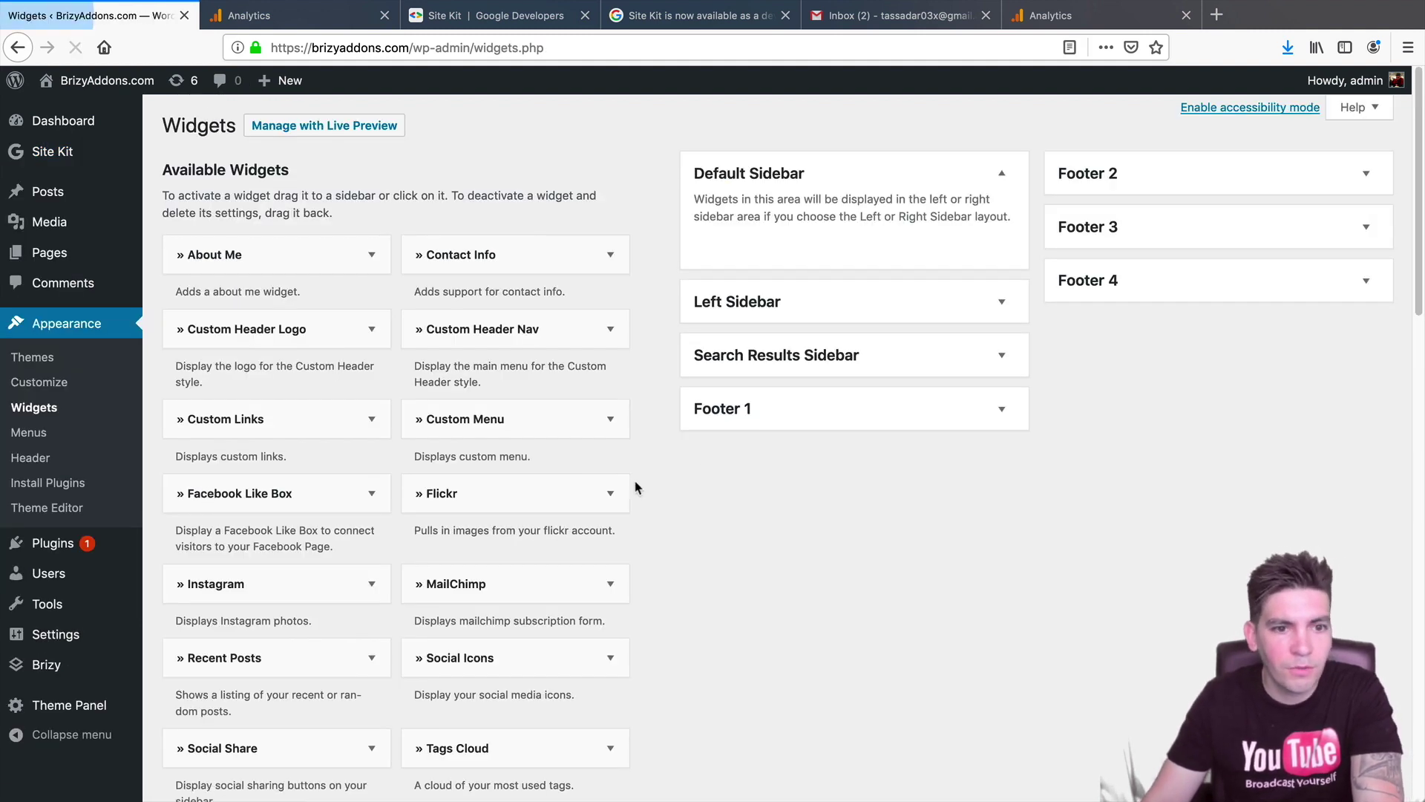
scroll(653, 458, "down", 5)
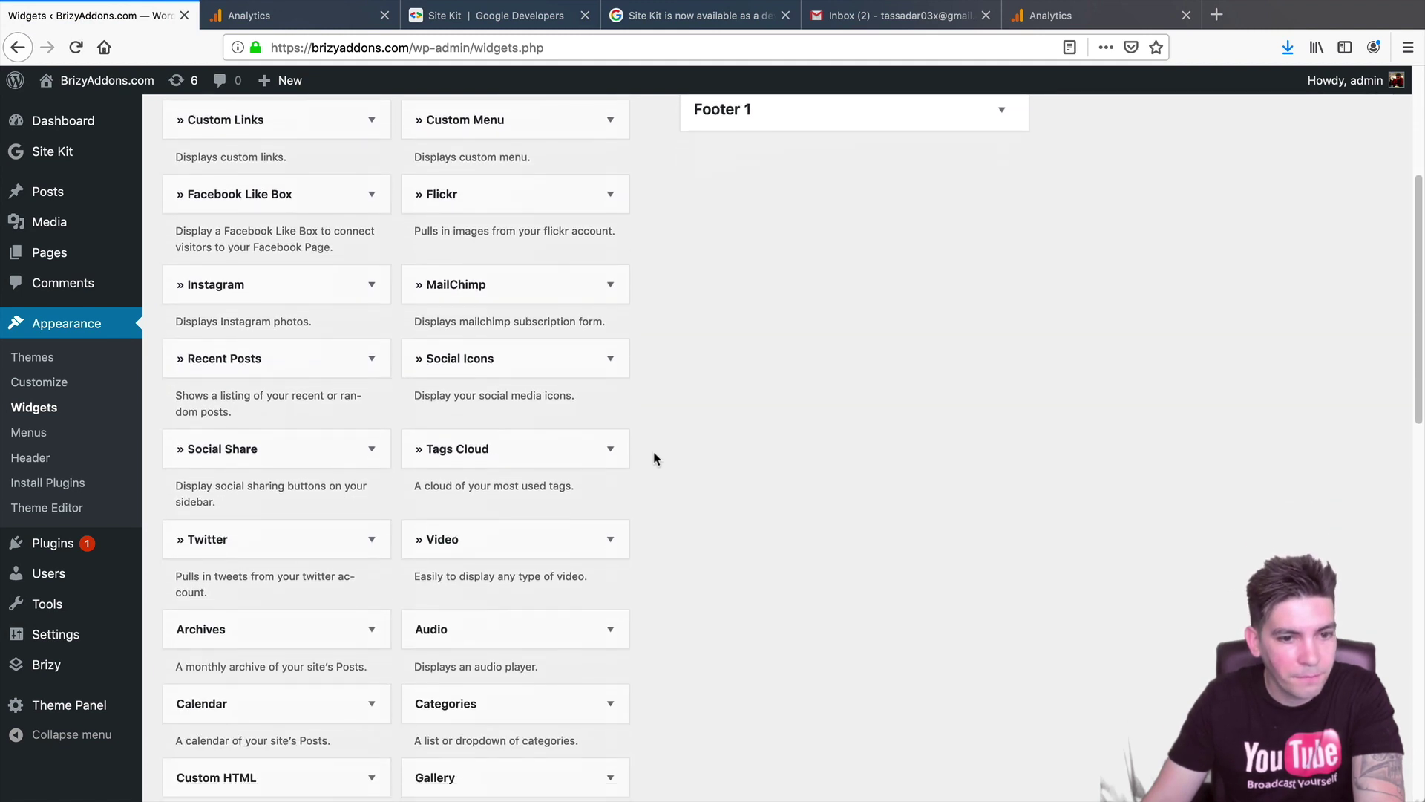
scroll(654, 458, "down", 10)
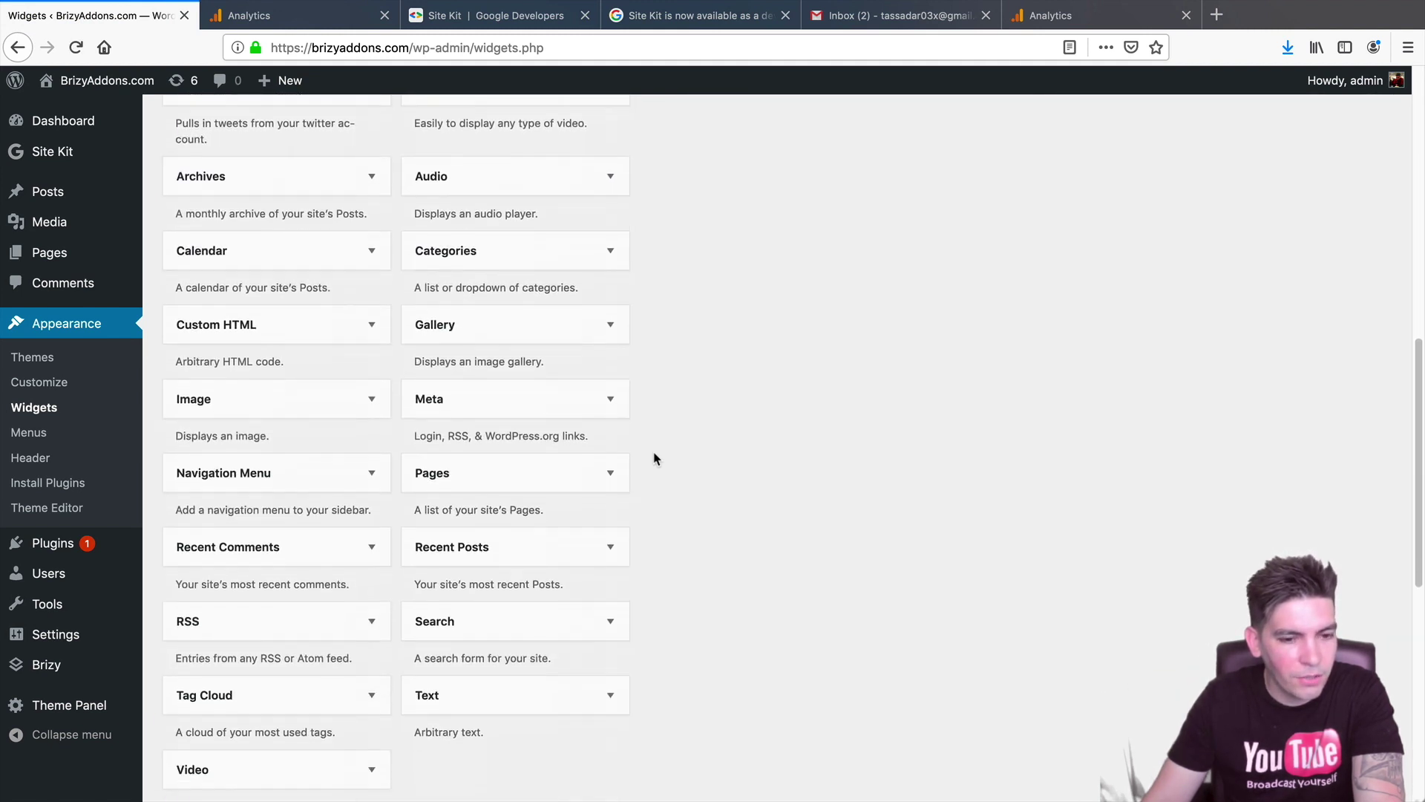
scroll(654, 526, "up", 15)
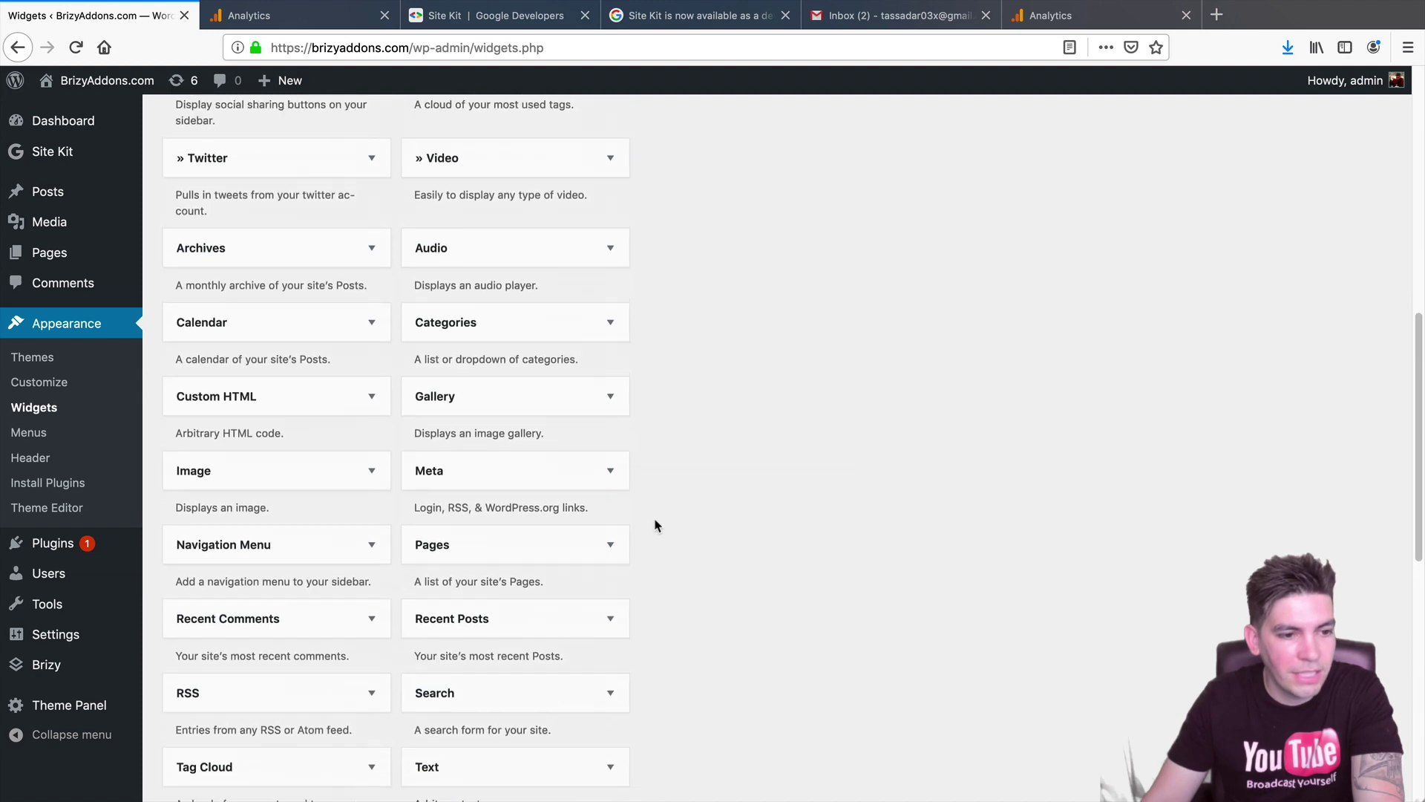
Open the live brizyaddons.com homepage via Visit Site in the admin bar
key("super+Tab")
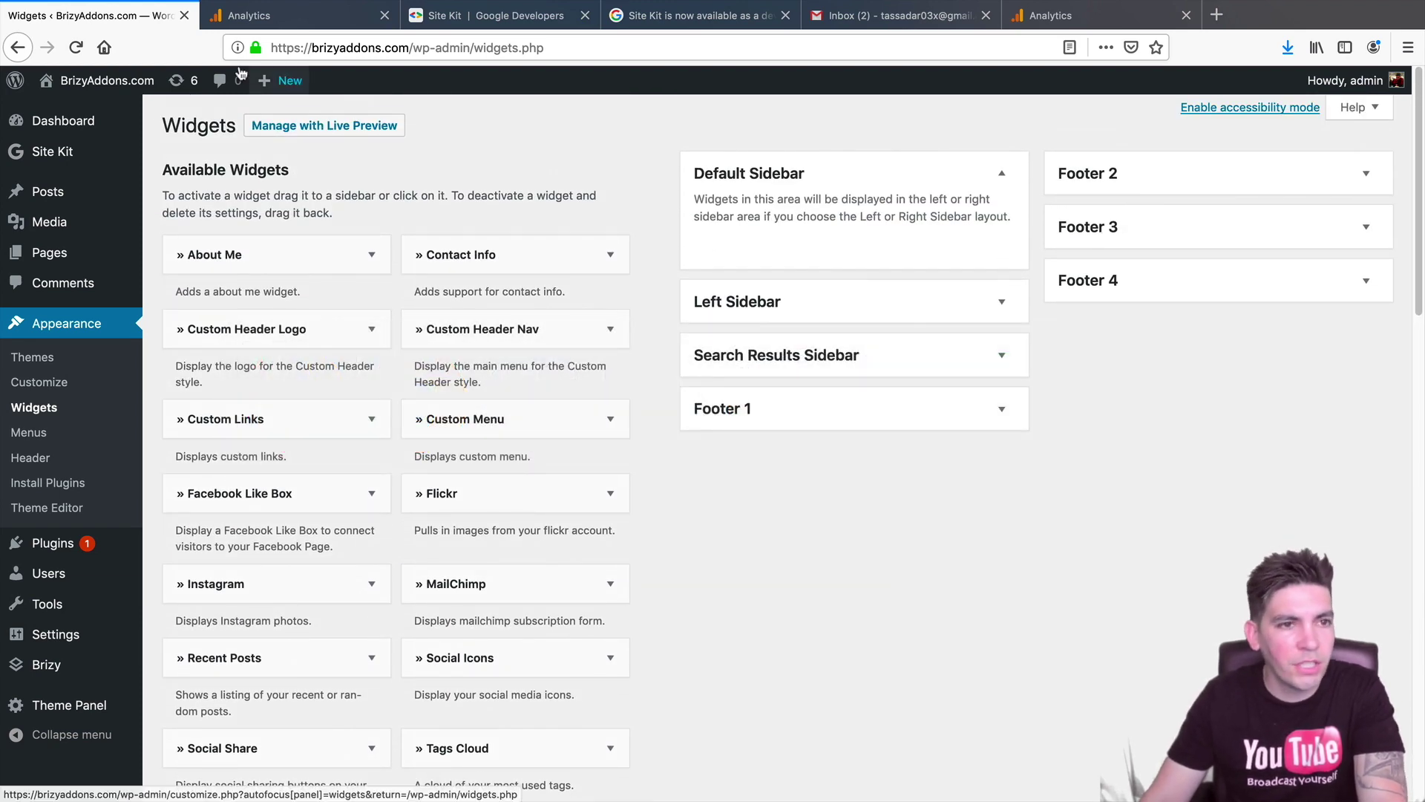
mouse_move(107, 80)
left_click(134, 115)
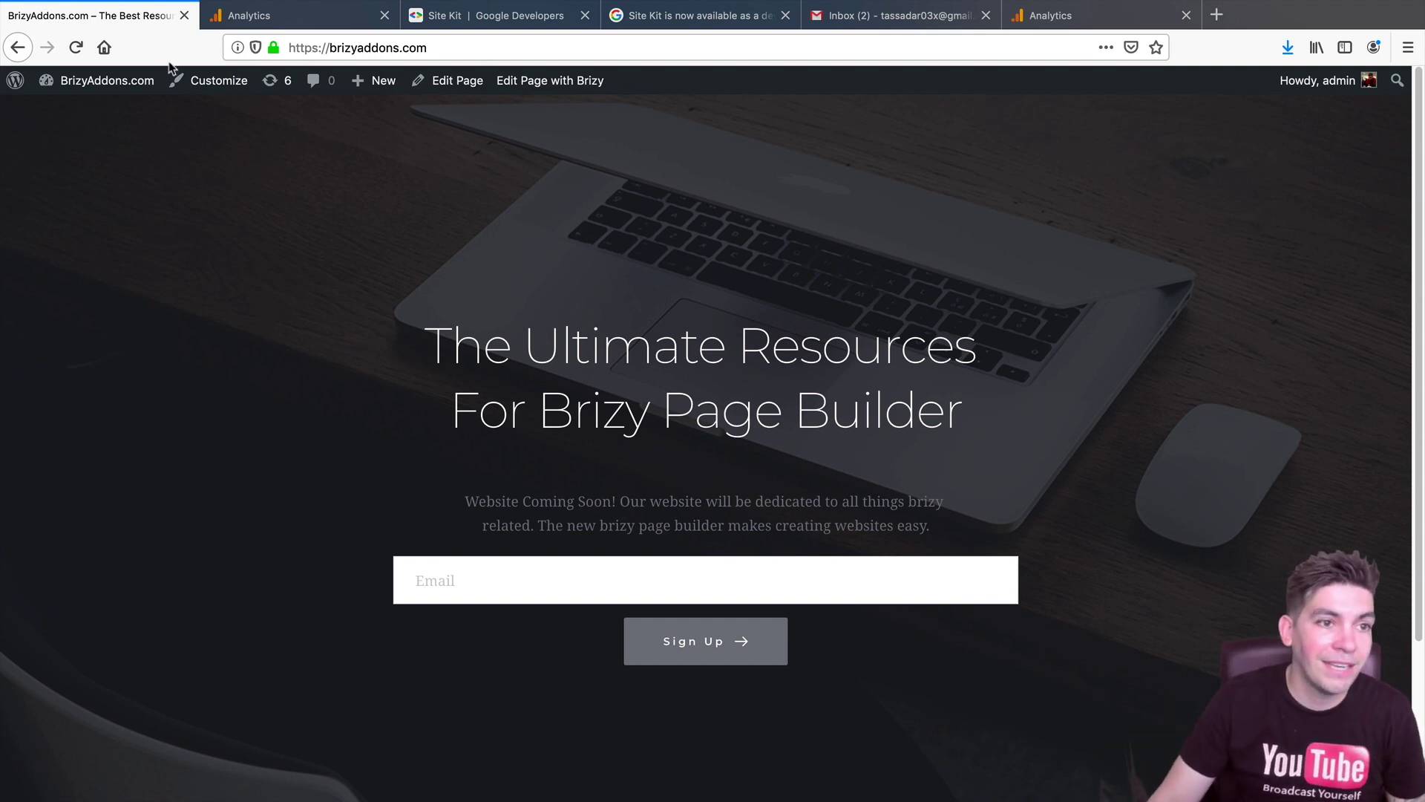
Return to the WordPress admin Dashboard and open Site Kit > Dashboard
mouse_move(108, 80)
left_click(134, 112)
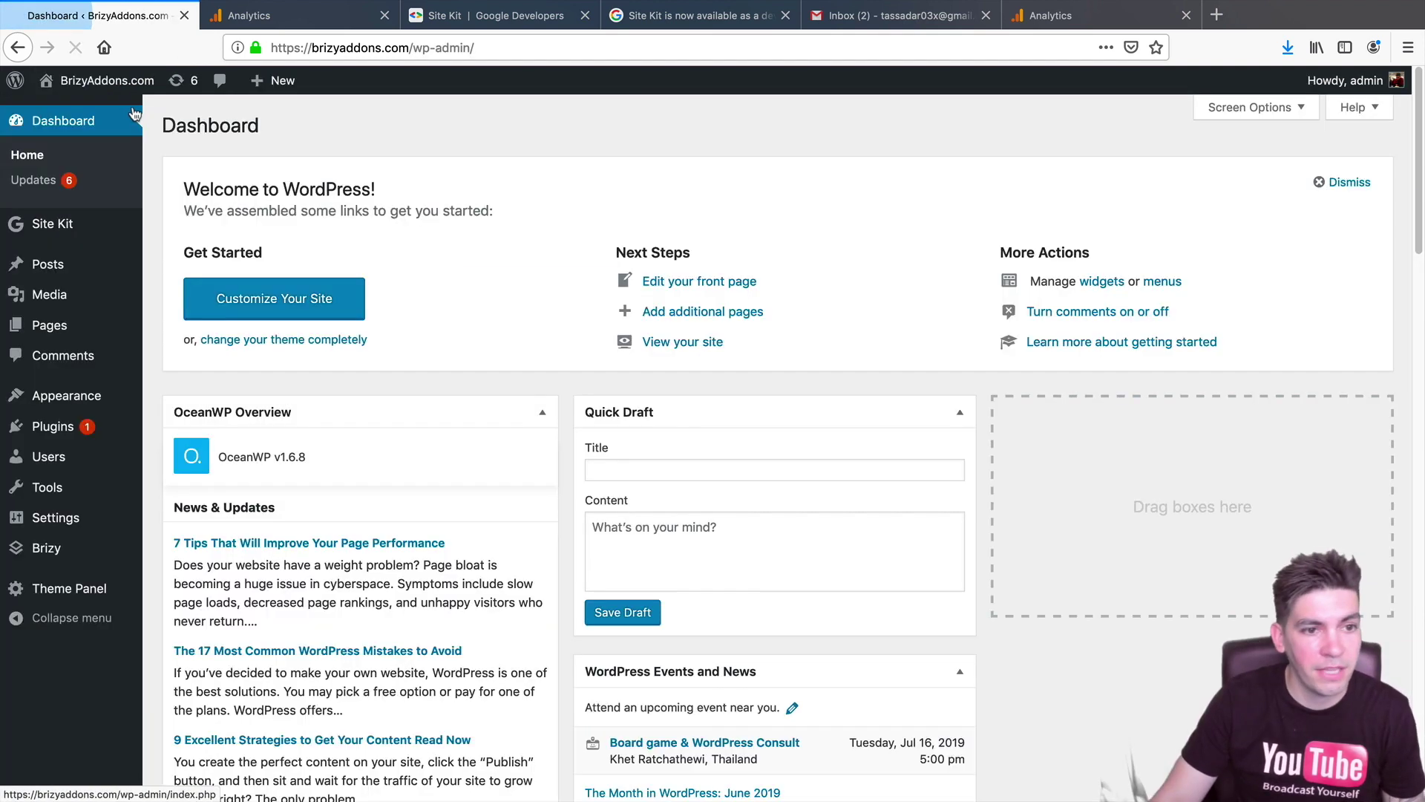
mouse_move(132, 237)
left_click(189, 226)
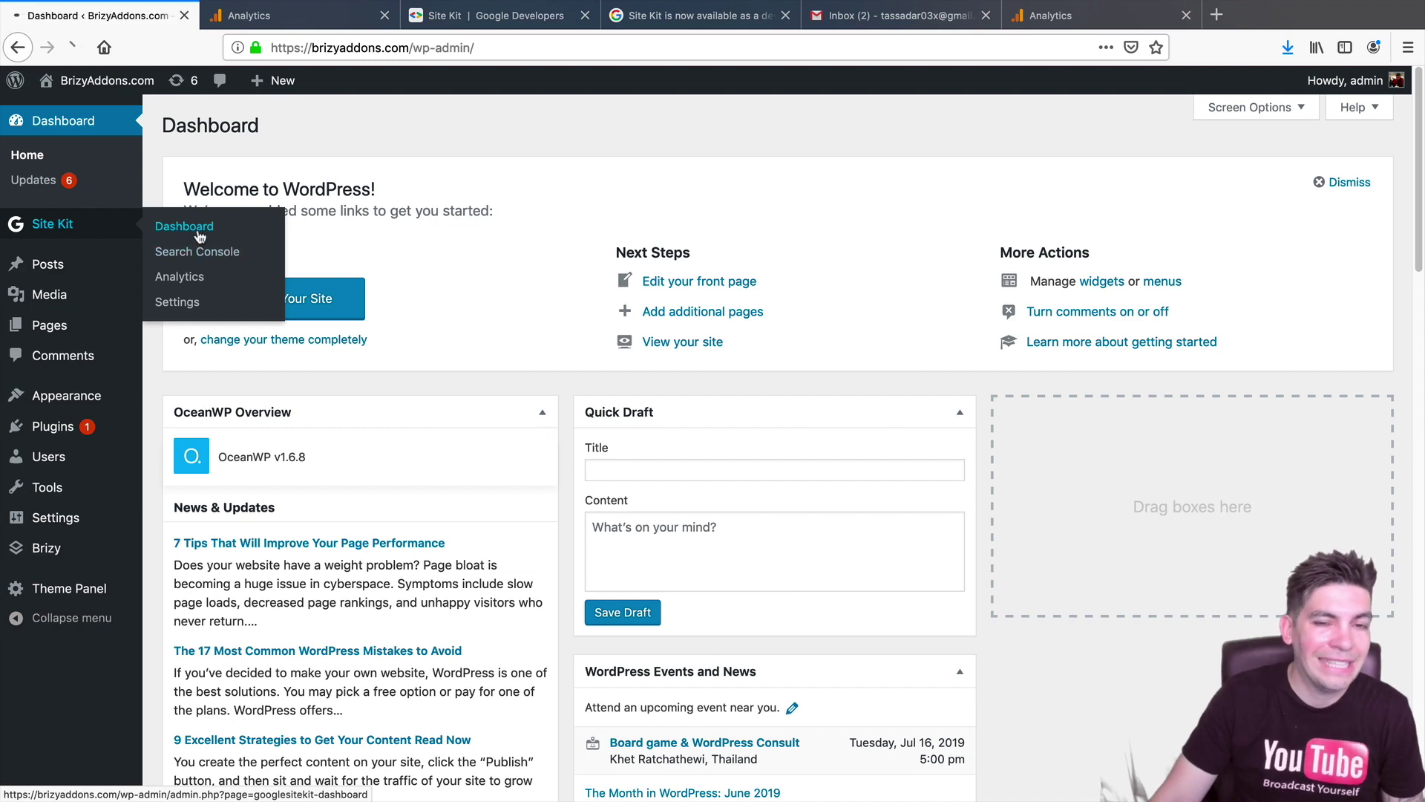
Review the All Traffic, Search Funnel and Popularity panels, all still gathering data
scroll(445, 464, "down", 3)
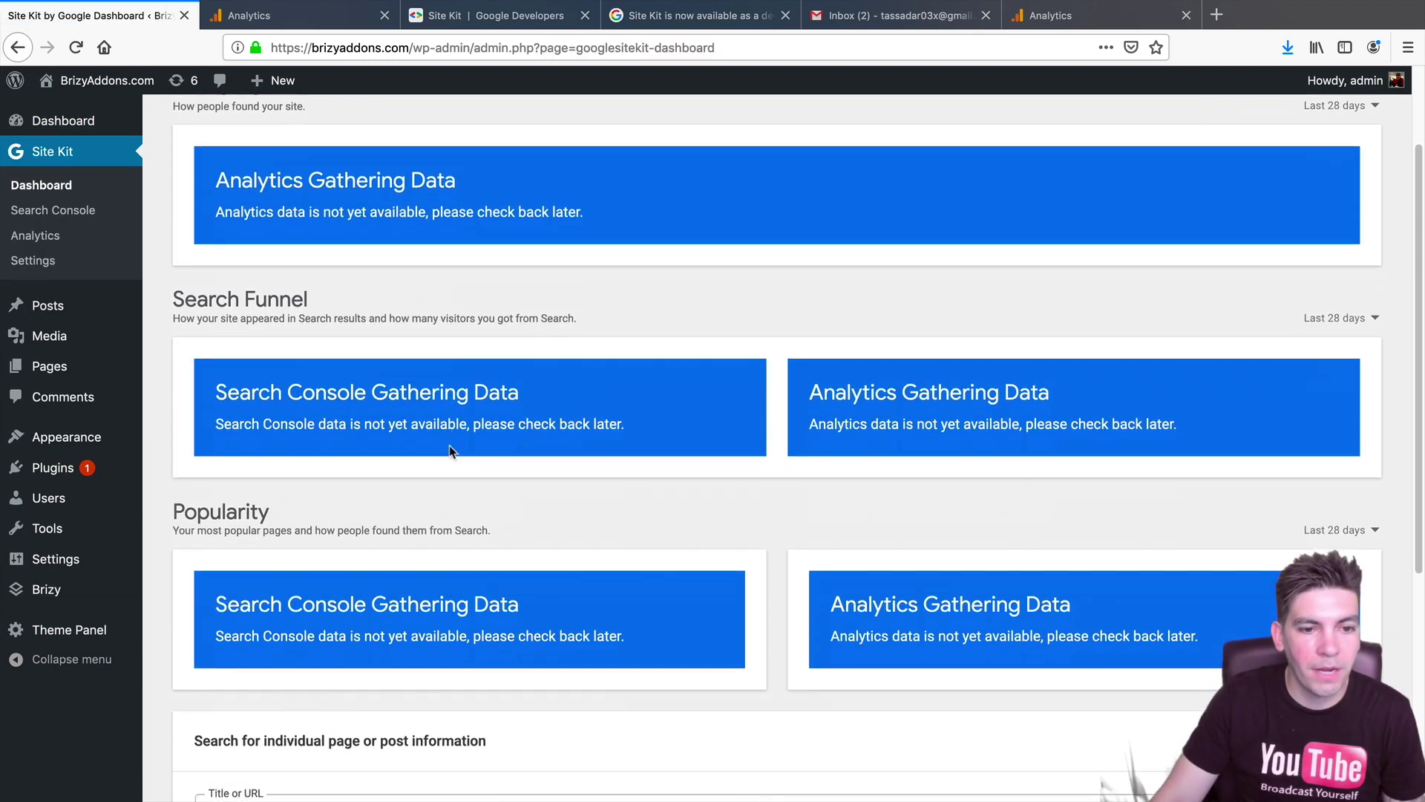
scroll(520, 341, "up", 2)
left_click_drag(609, 297, 287, 318)
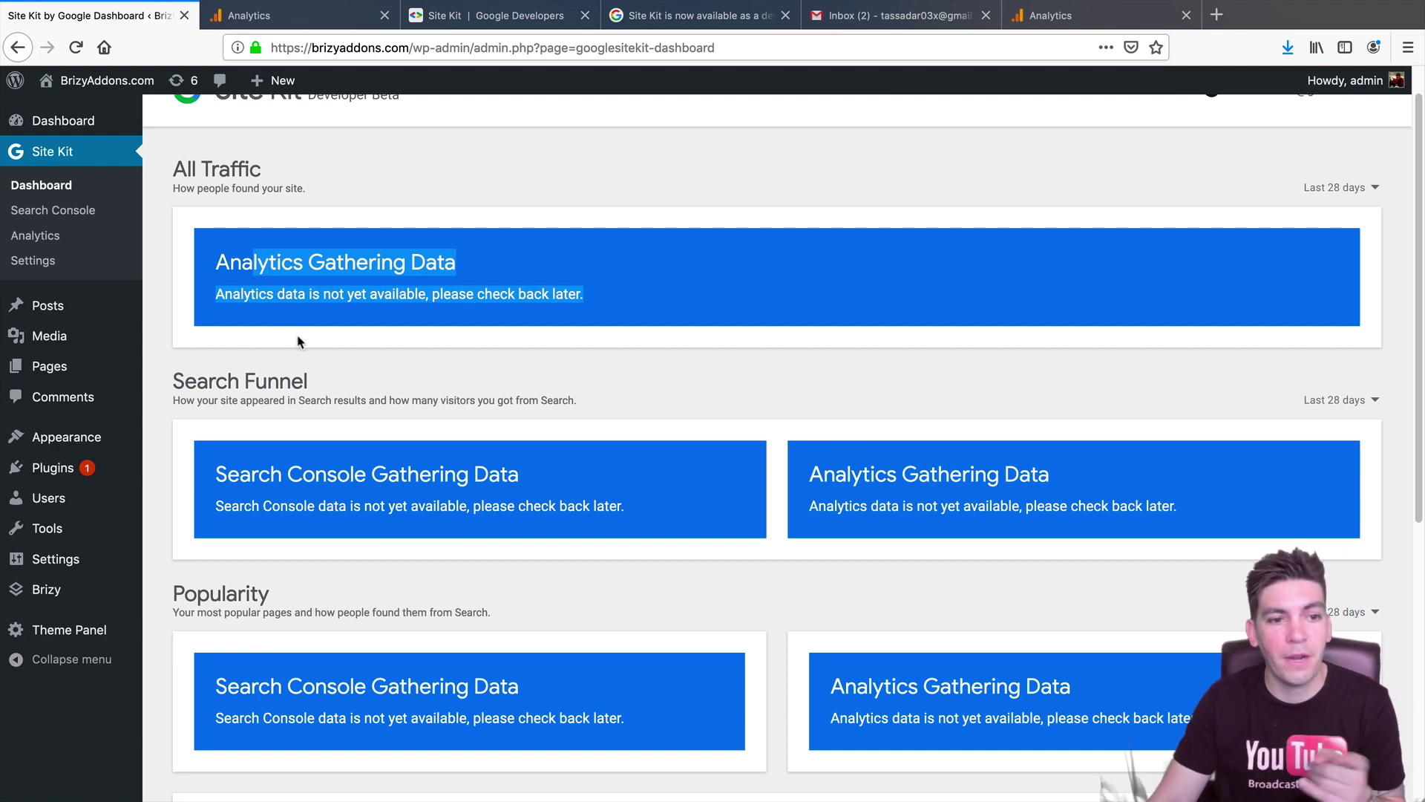
scroll(382, 454, "down", 6)
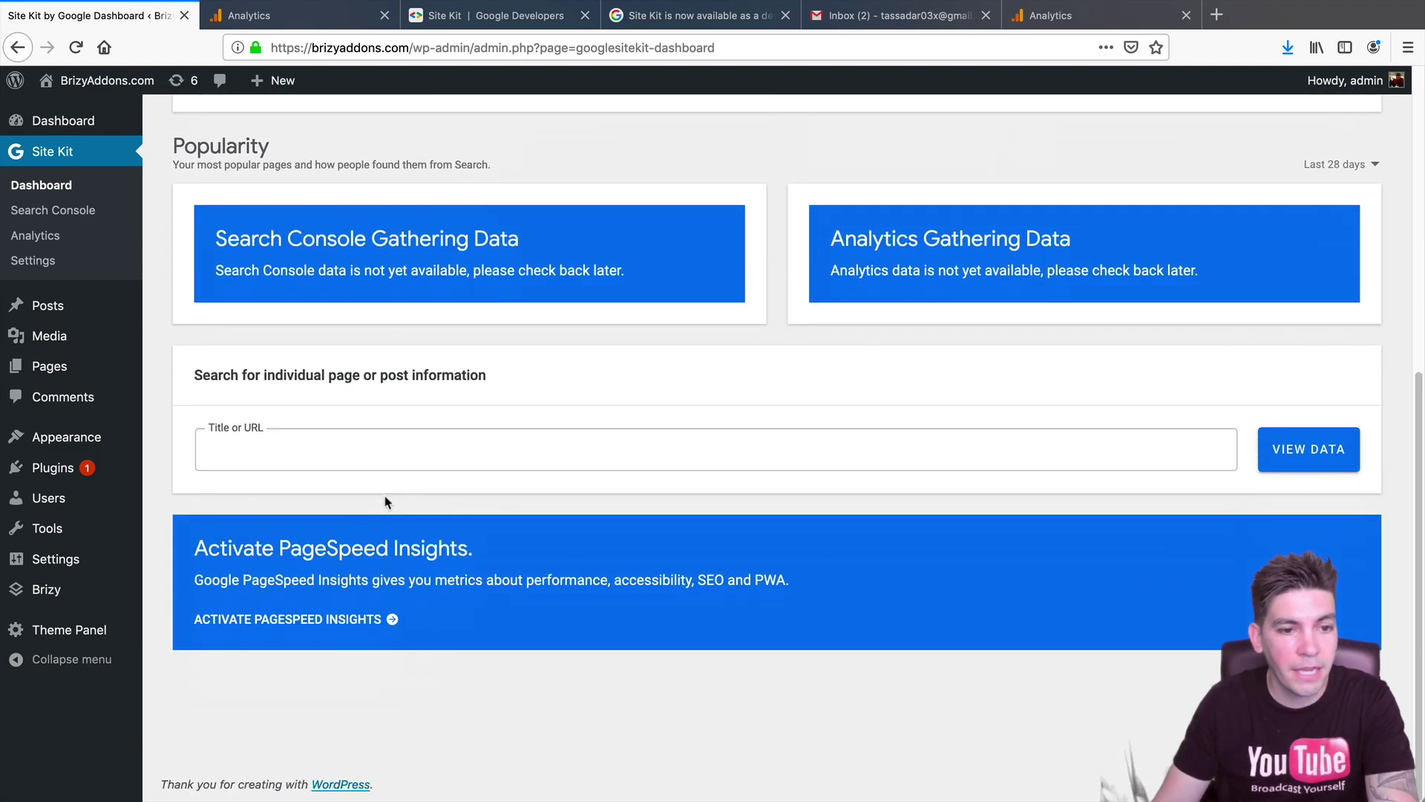
scroll(360, 600, "up", 6)
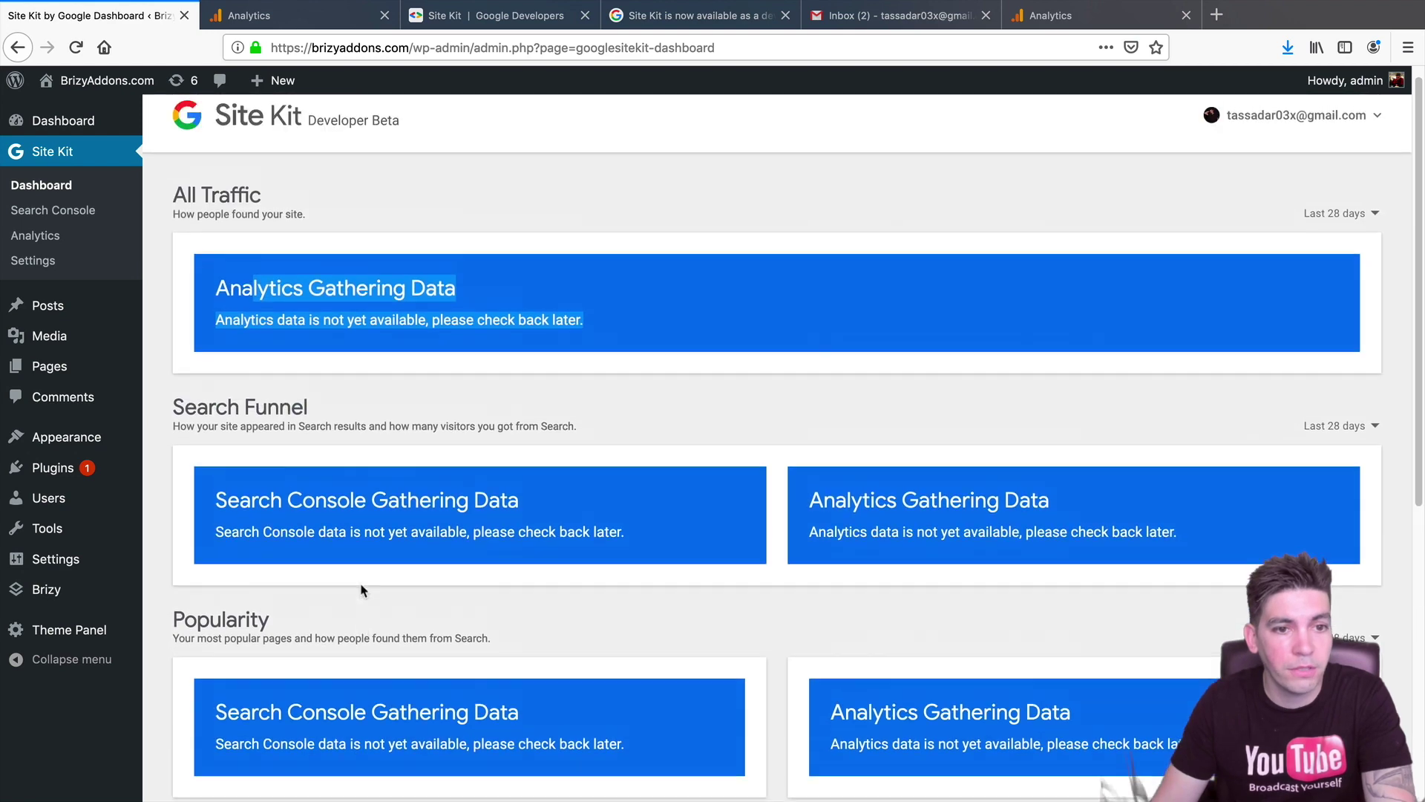